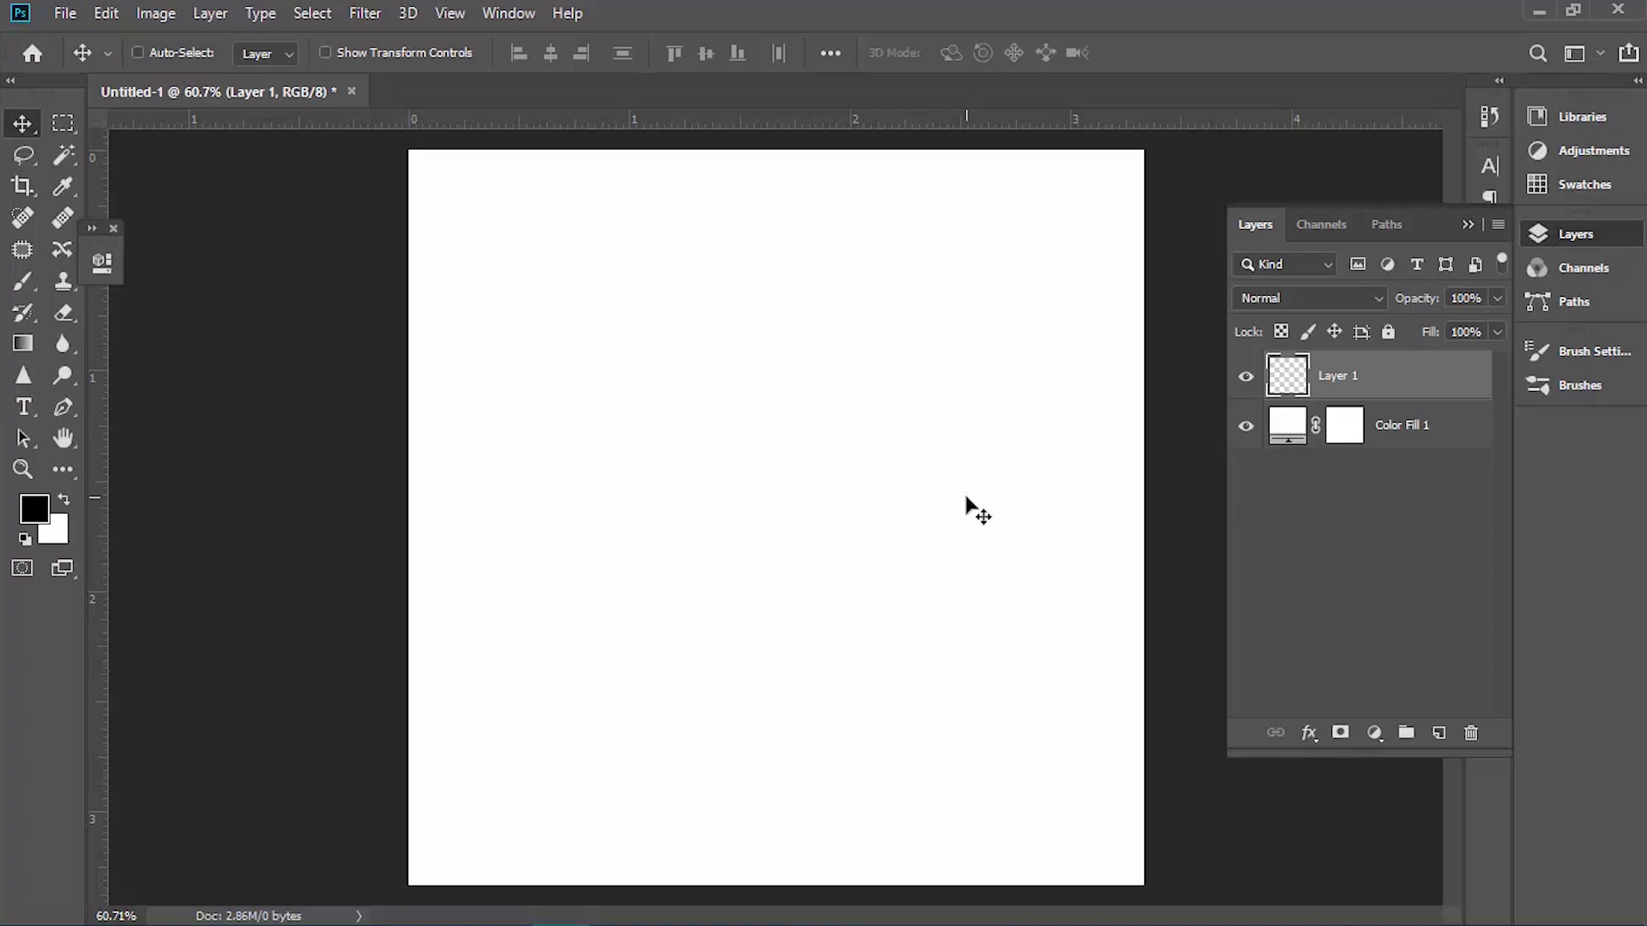
Replace the existing Layer 1 with a new empty layer and set up a 9 px Hard Round brush at 100% hardness
key("Delete")
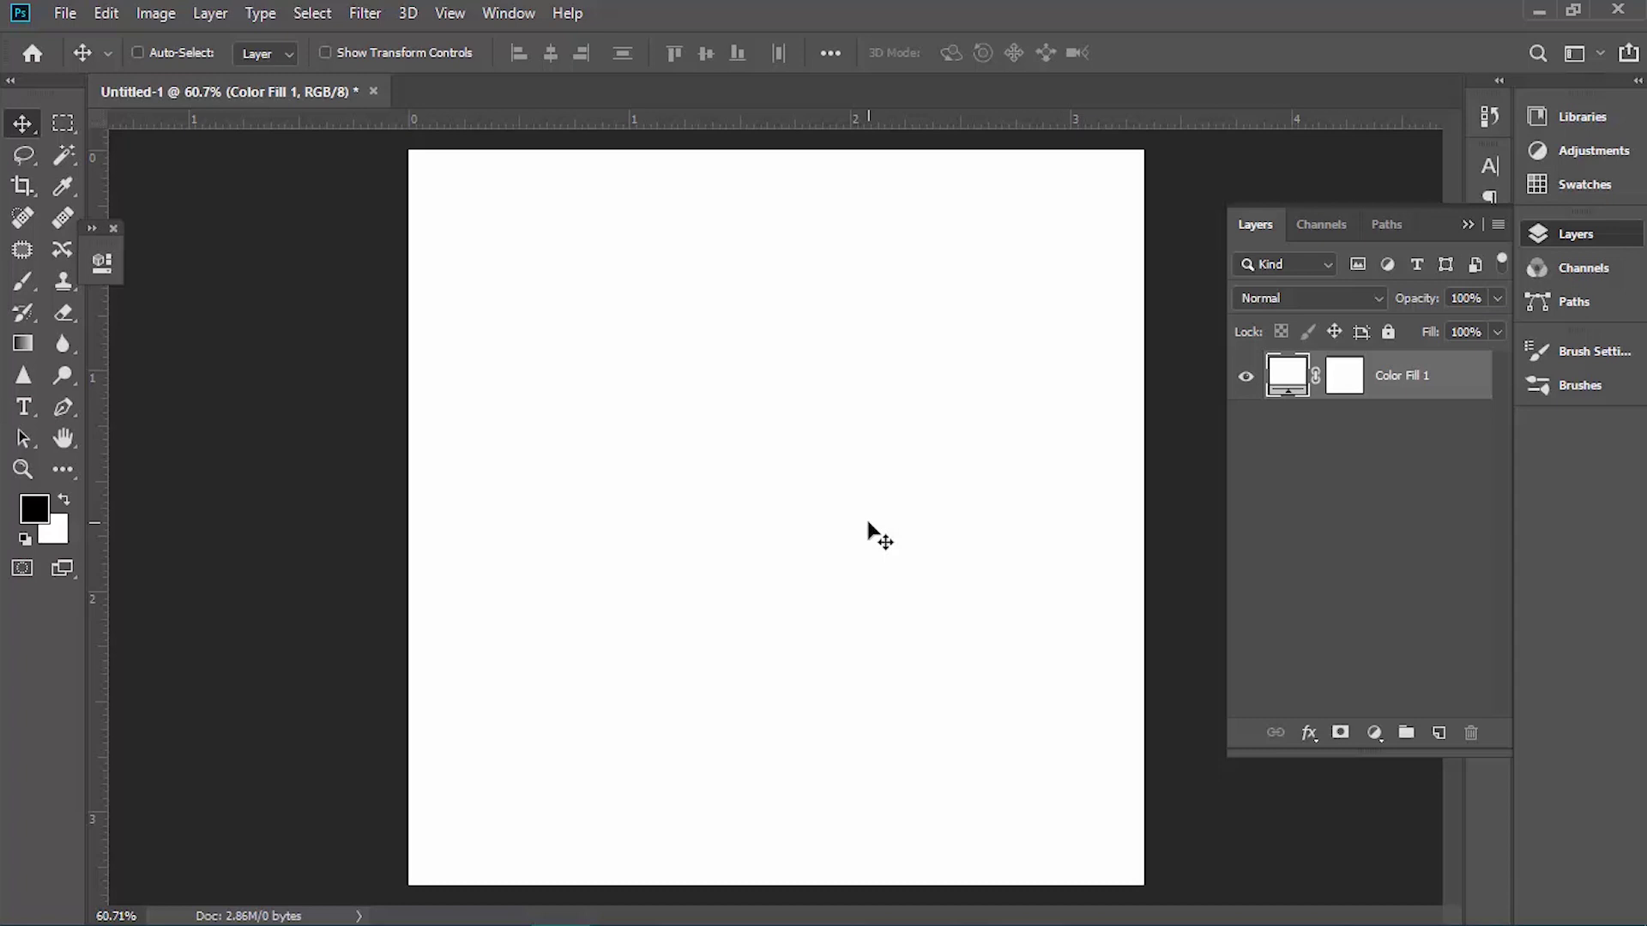
left_click(1438, 732)
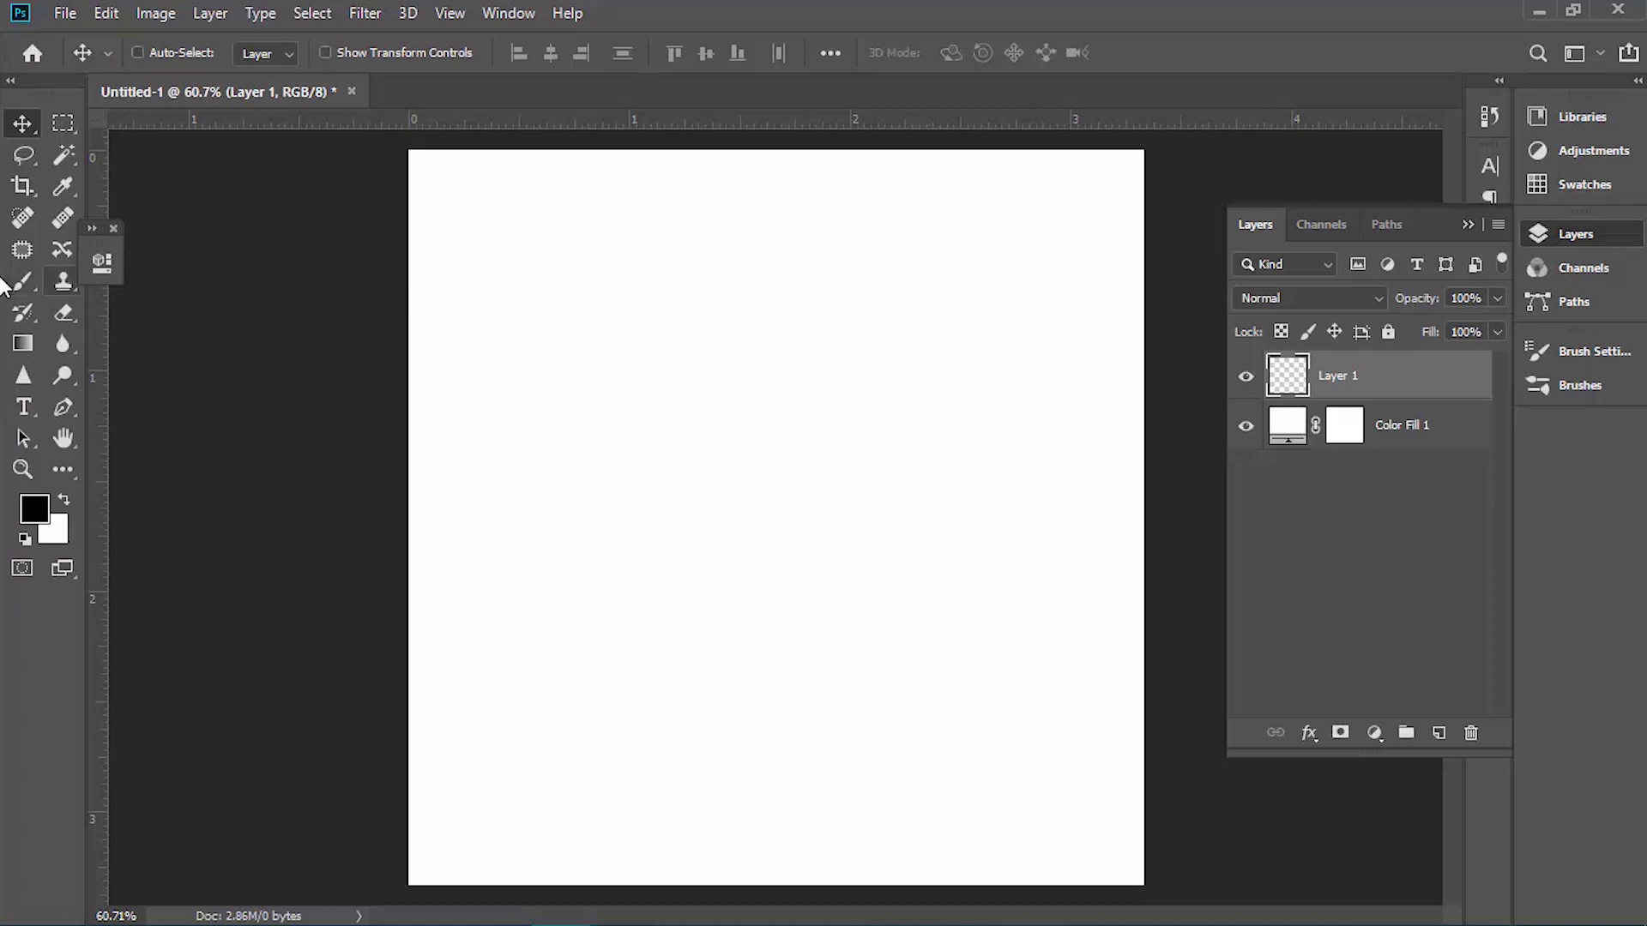
left_click(29, 290)
right_click(573, 339)
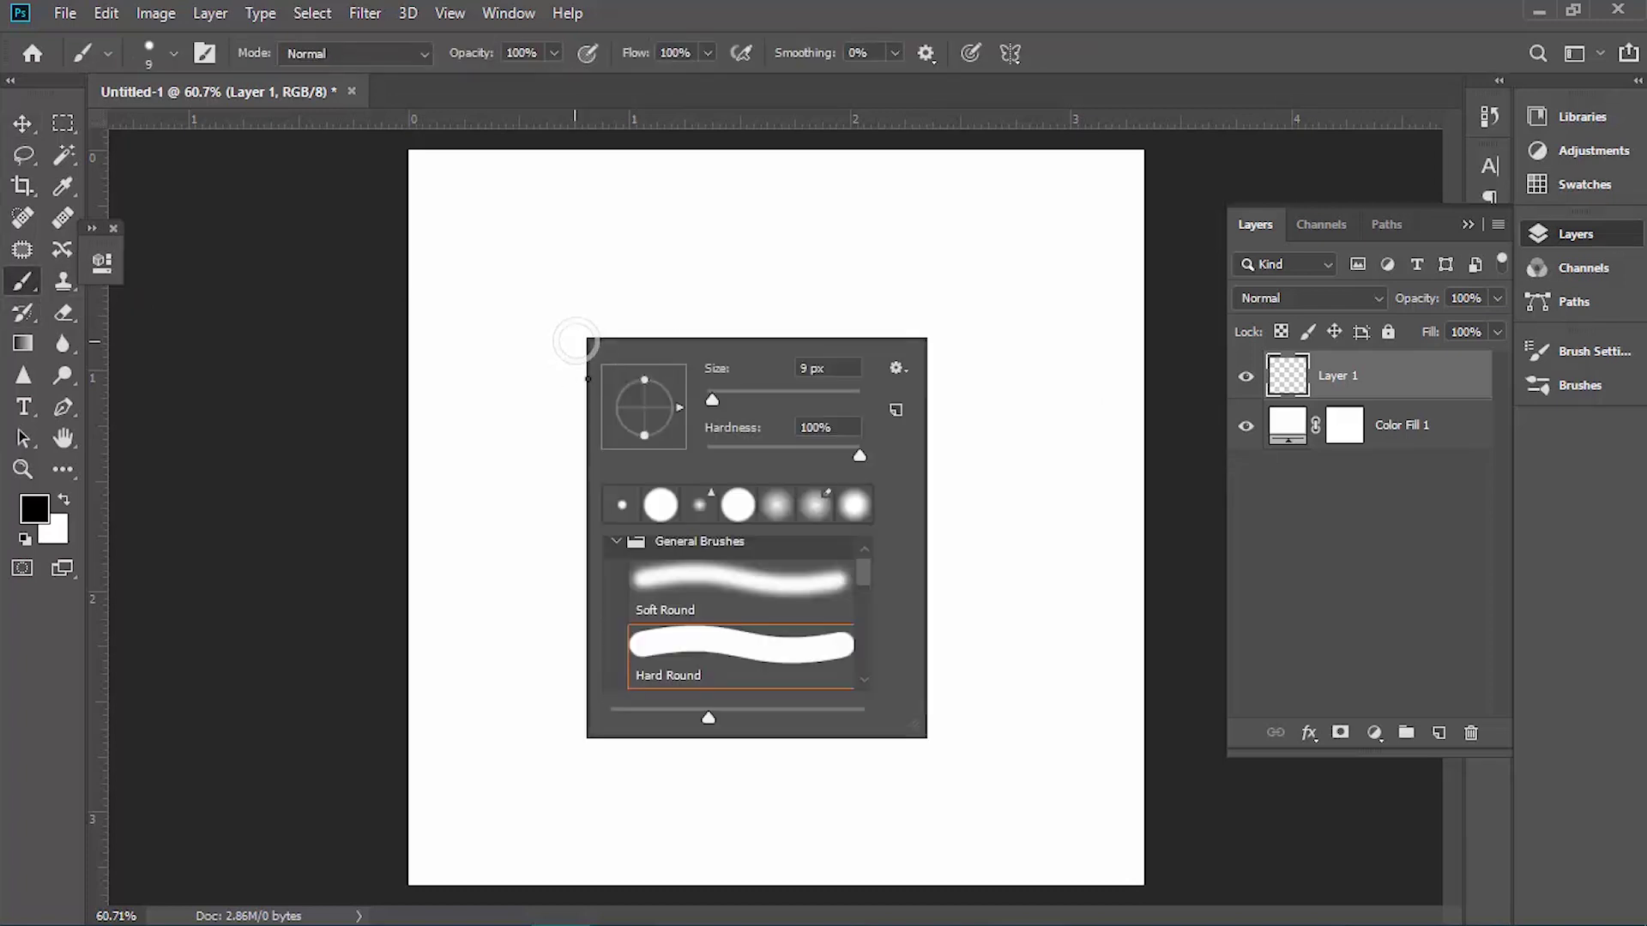
left_click(810, 436)
key("Return")
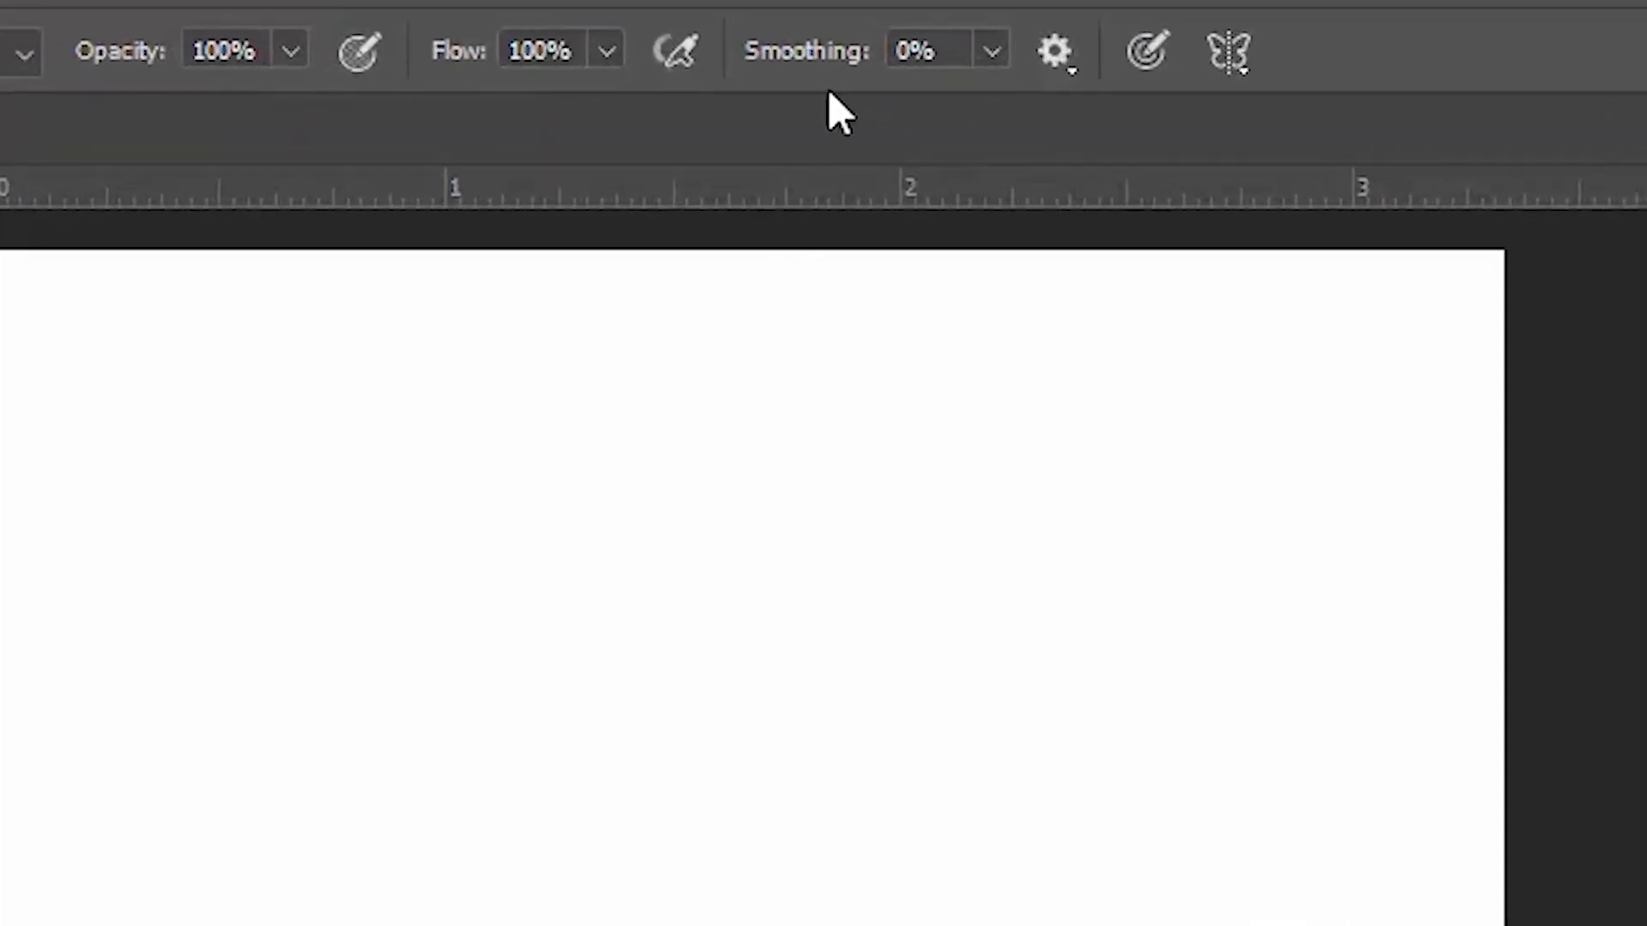
Set the brush smoothing to 1% and paint a looping freehand test line in the upper half of the canvas
left_click_drag(845, 68, 1133, 177)
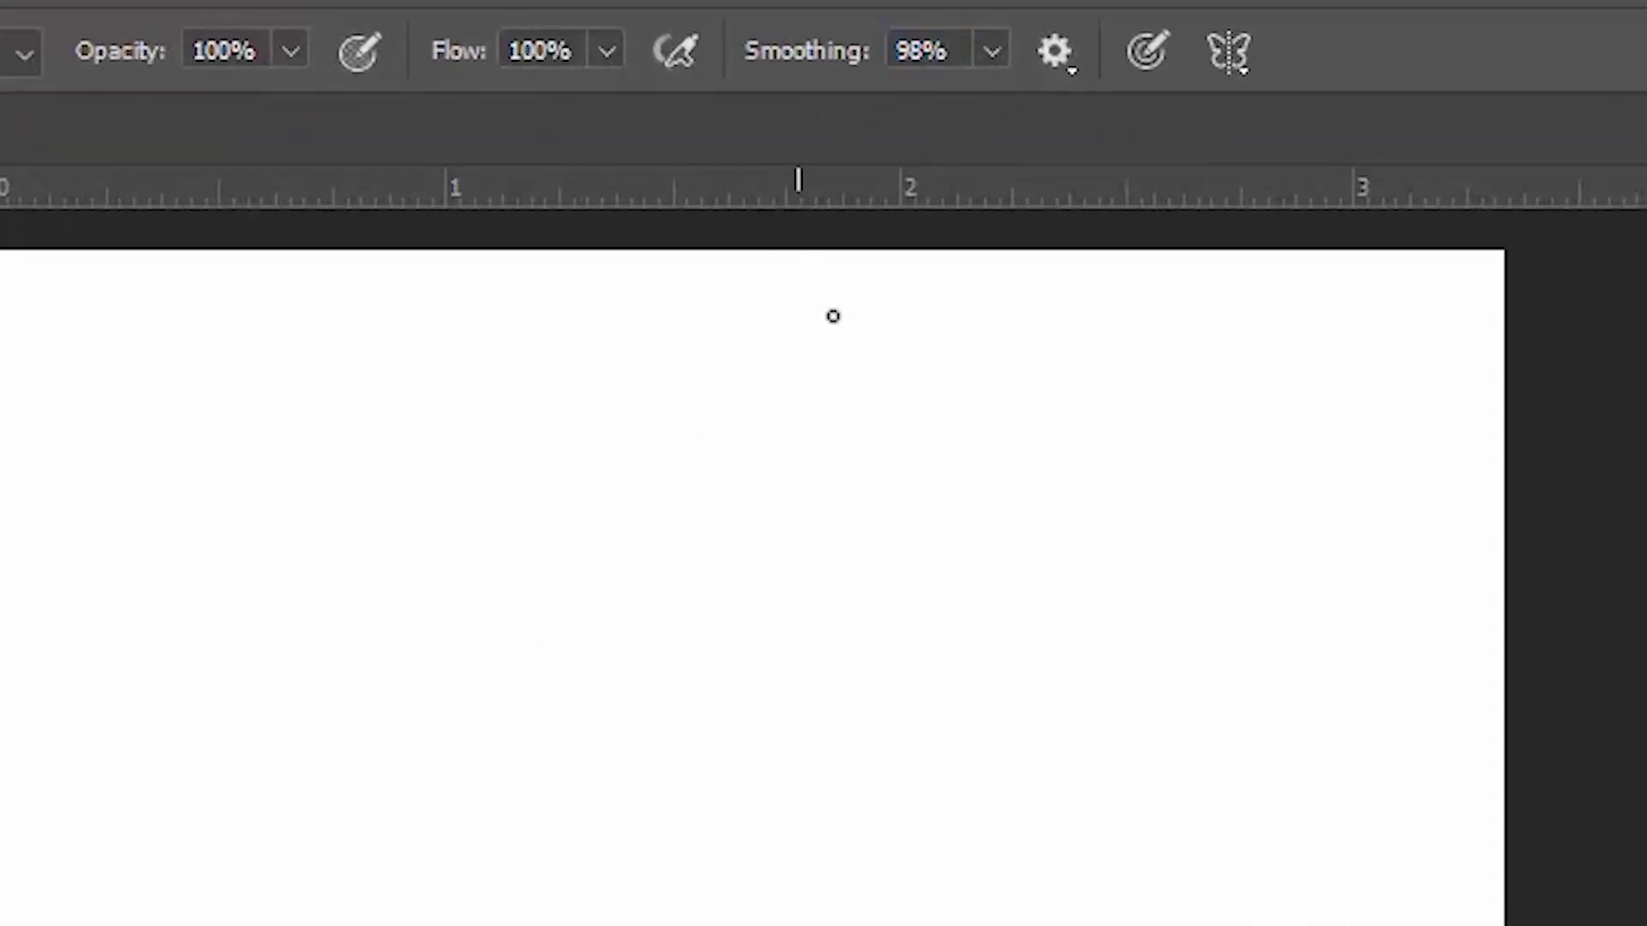
left_click_drag(832, 69, 508, 62)
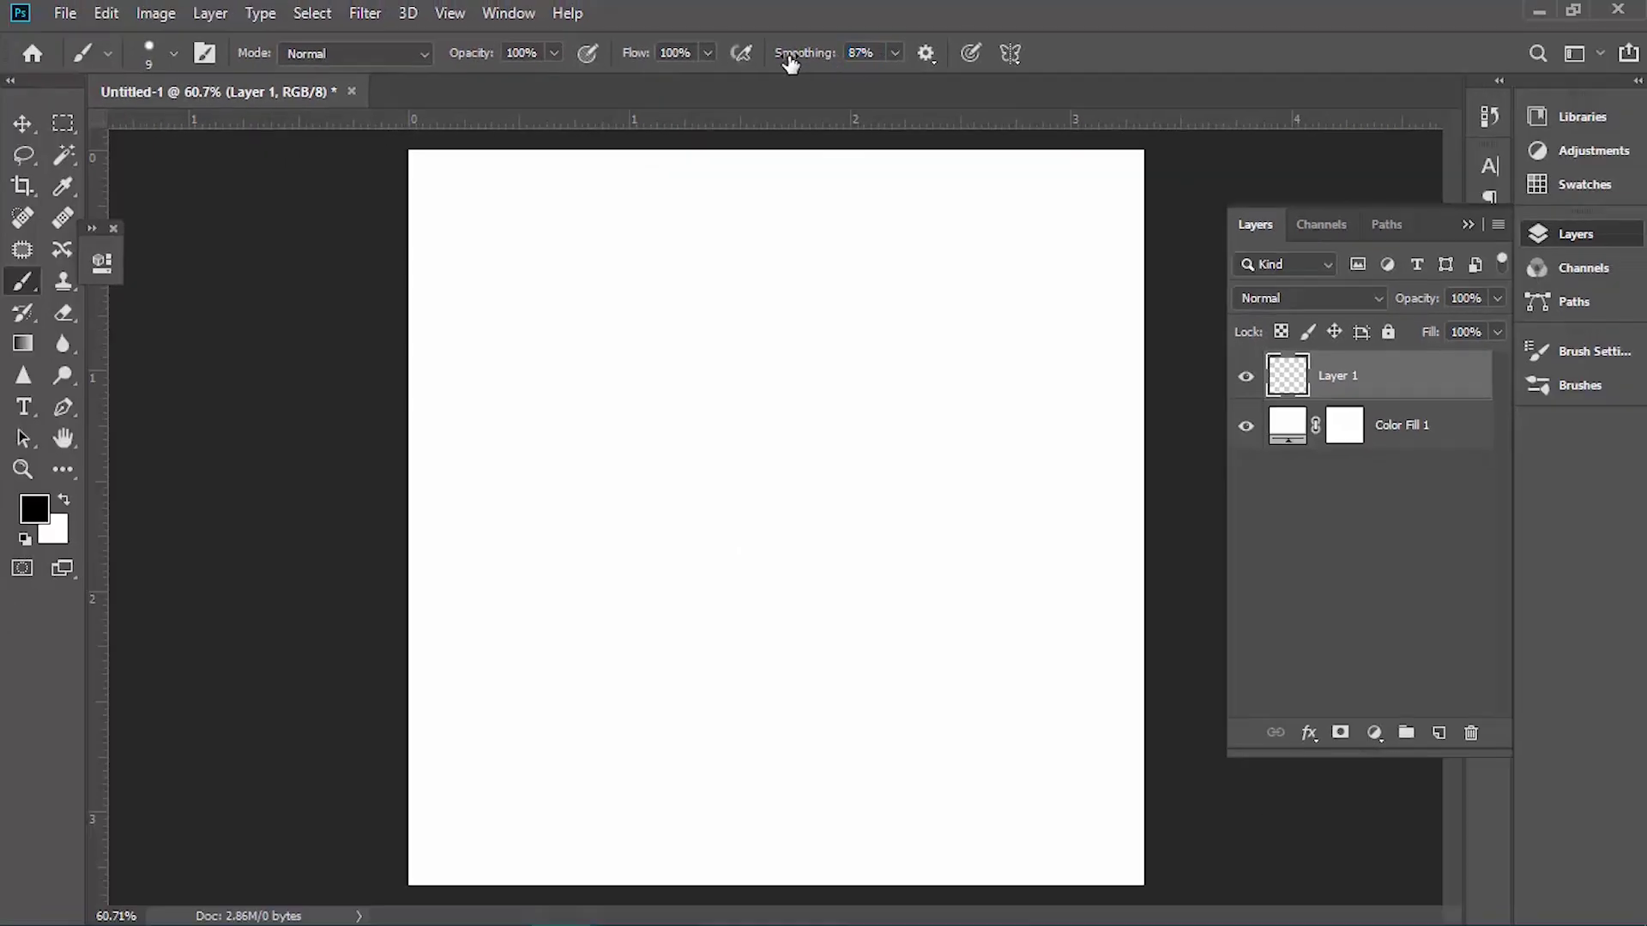
left_click_drag(659, 58, 656, 59)
mouse_move(604, 505)
left_mouse_down()
mouse_move(760, 353)
mouse_move(683, 368)
mouse_move(809, 306)
mouse_move(860, 305)
left_mouse_up()
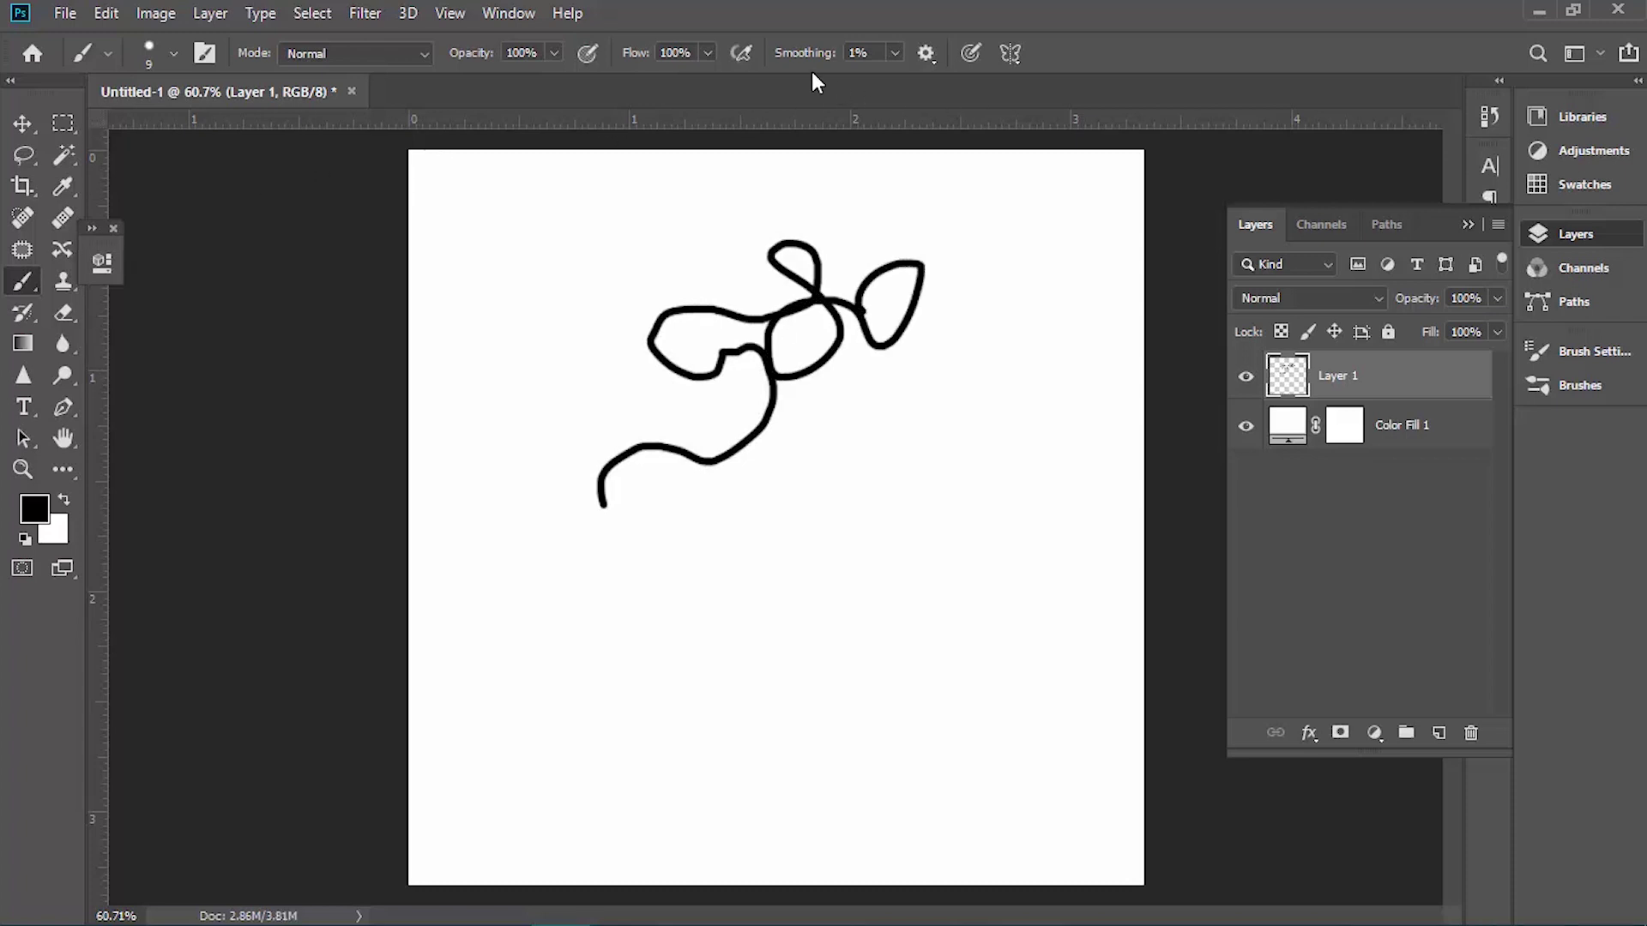
Set the brush smoothing to 97% and paint a looping curve below the first test line
left_click_drag(811, 71, 948, 91)
mouse_move(518, 706)
left_mouse_down()
mouse_move(587, 651)
mouse_move(771, 577)
mouse_move(743, 680)
mouse_move(837, 566)
mouse_move(866, 424)
mouse_move(801, 506)
mouse_move(771, 711)
left_mouse_up()
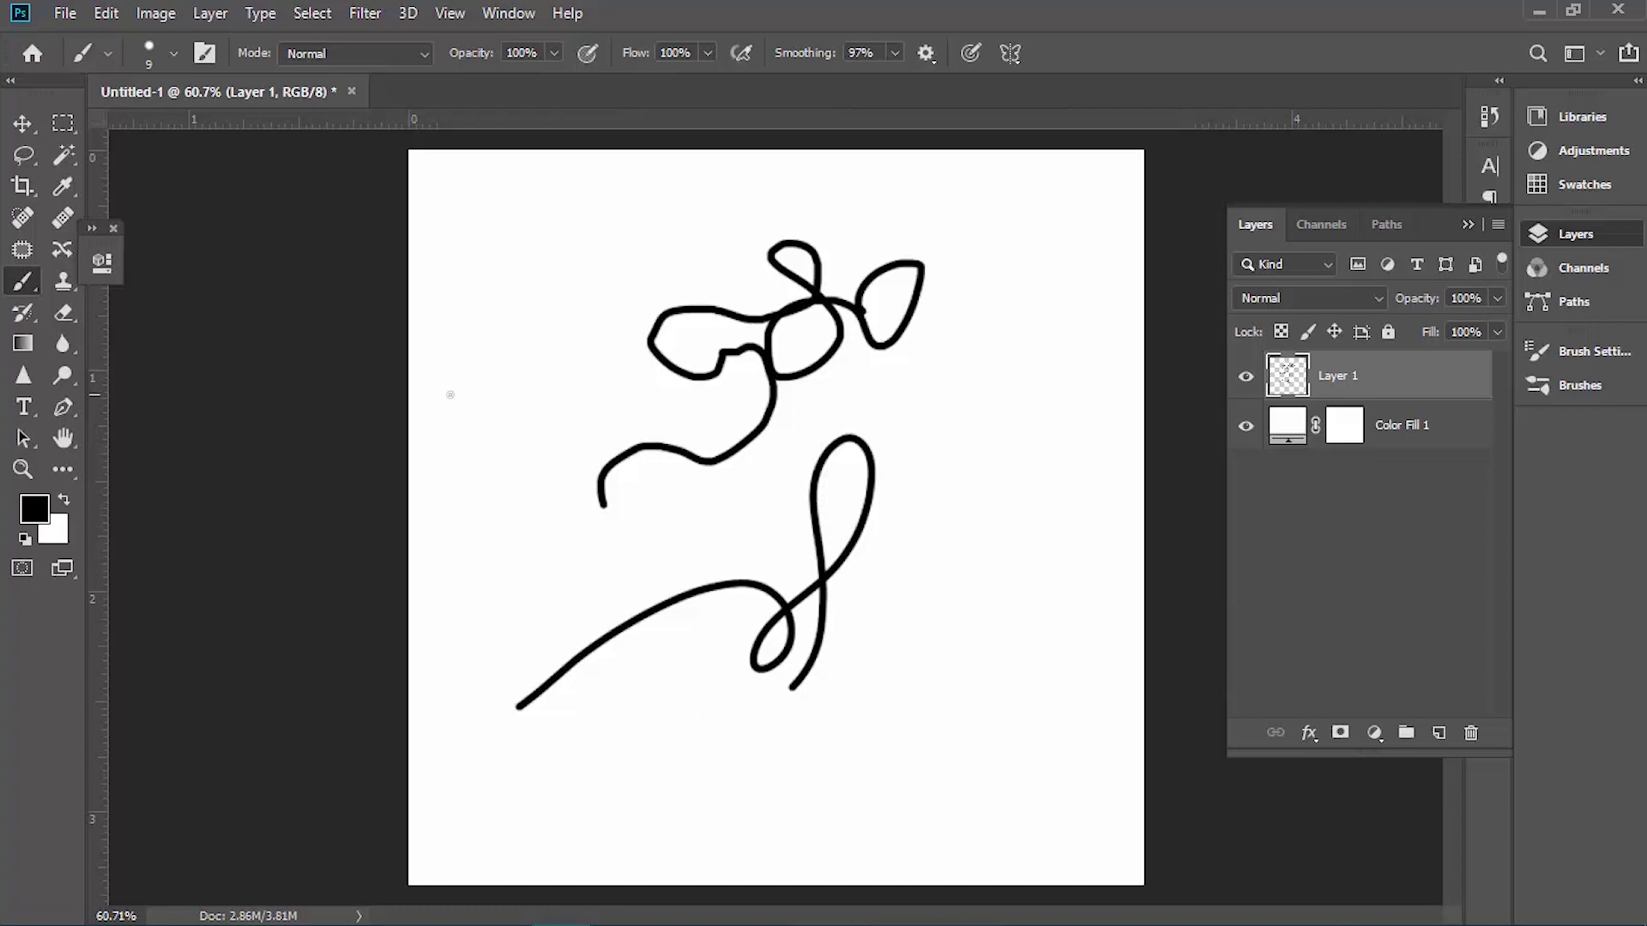
Replace the layer holding the test lines with a new empty one and enable pen pressure for brush size
left_click(1471, 733)
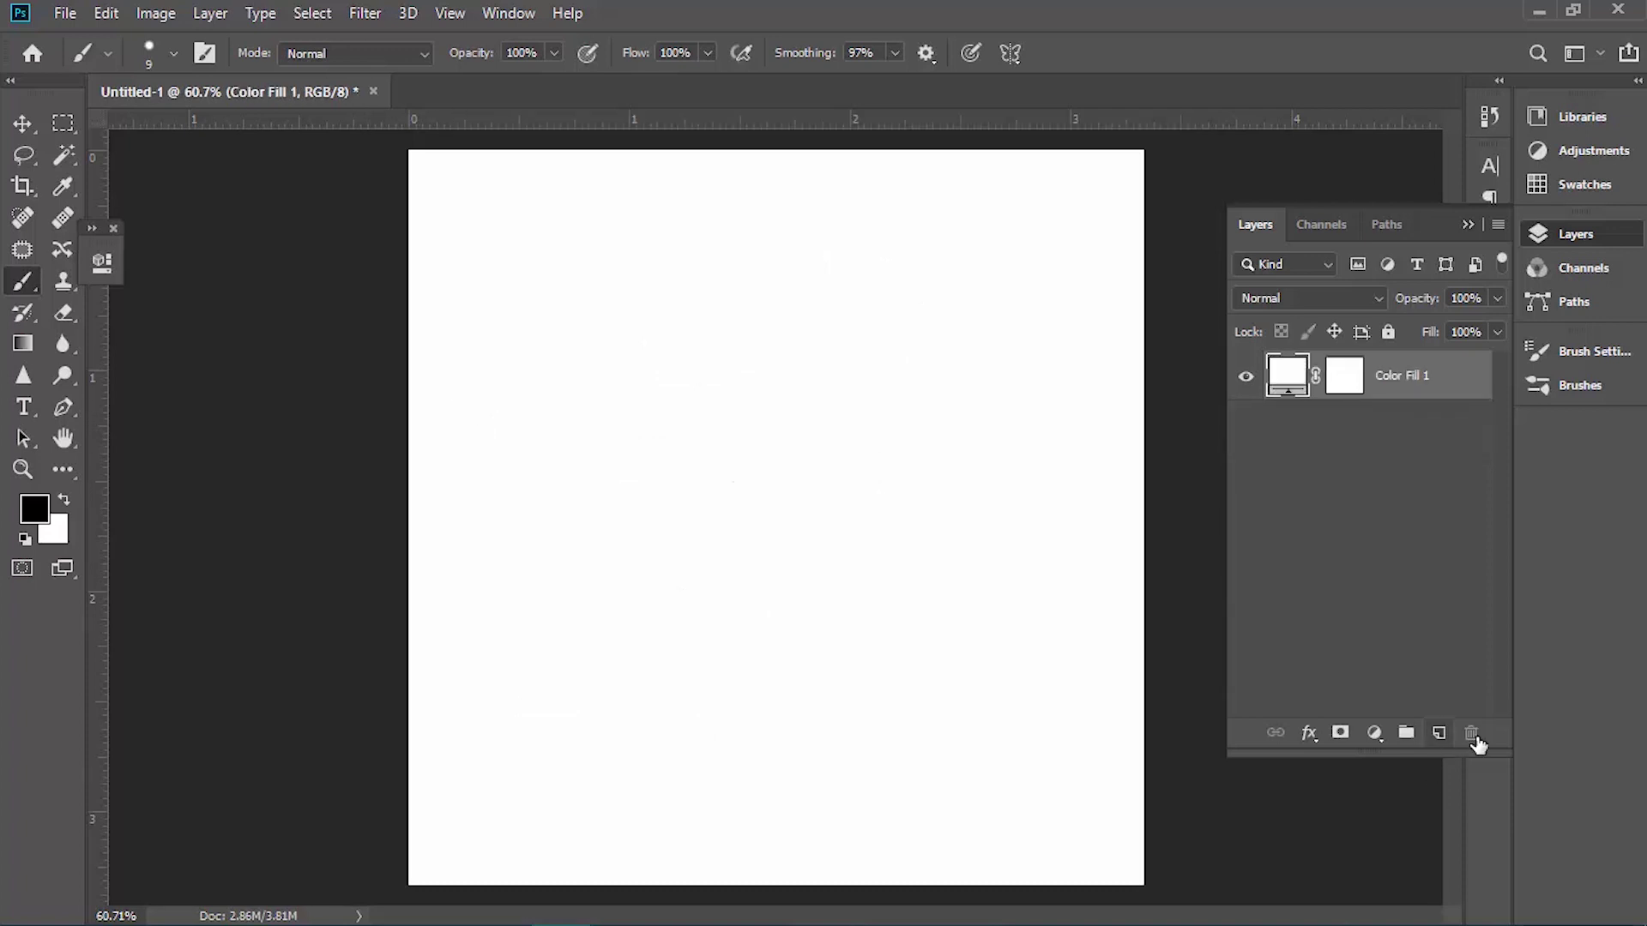
left_click(1438, 733)
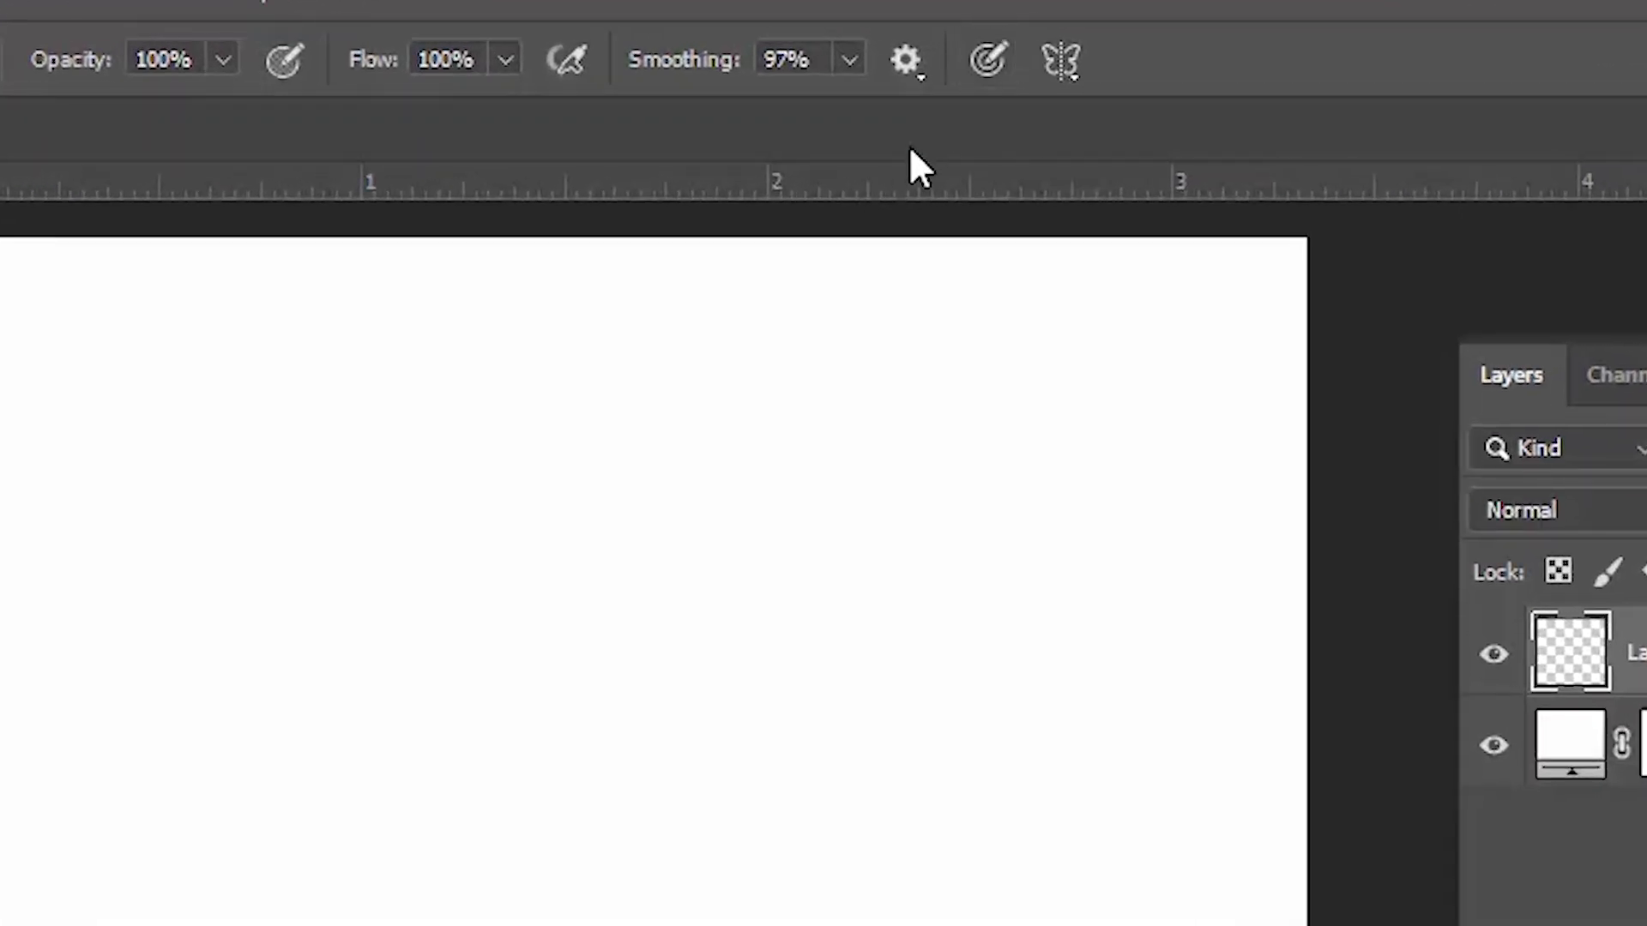
left_click(987, 67)
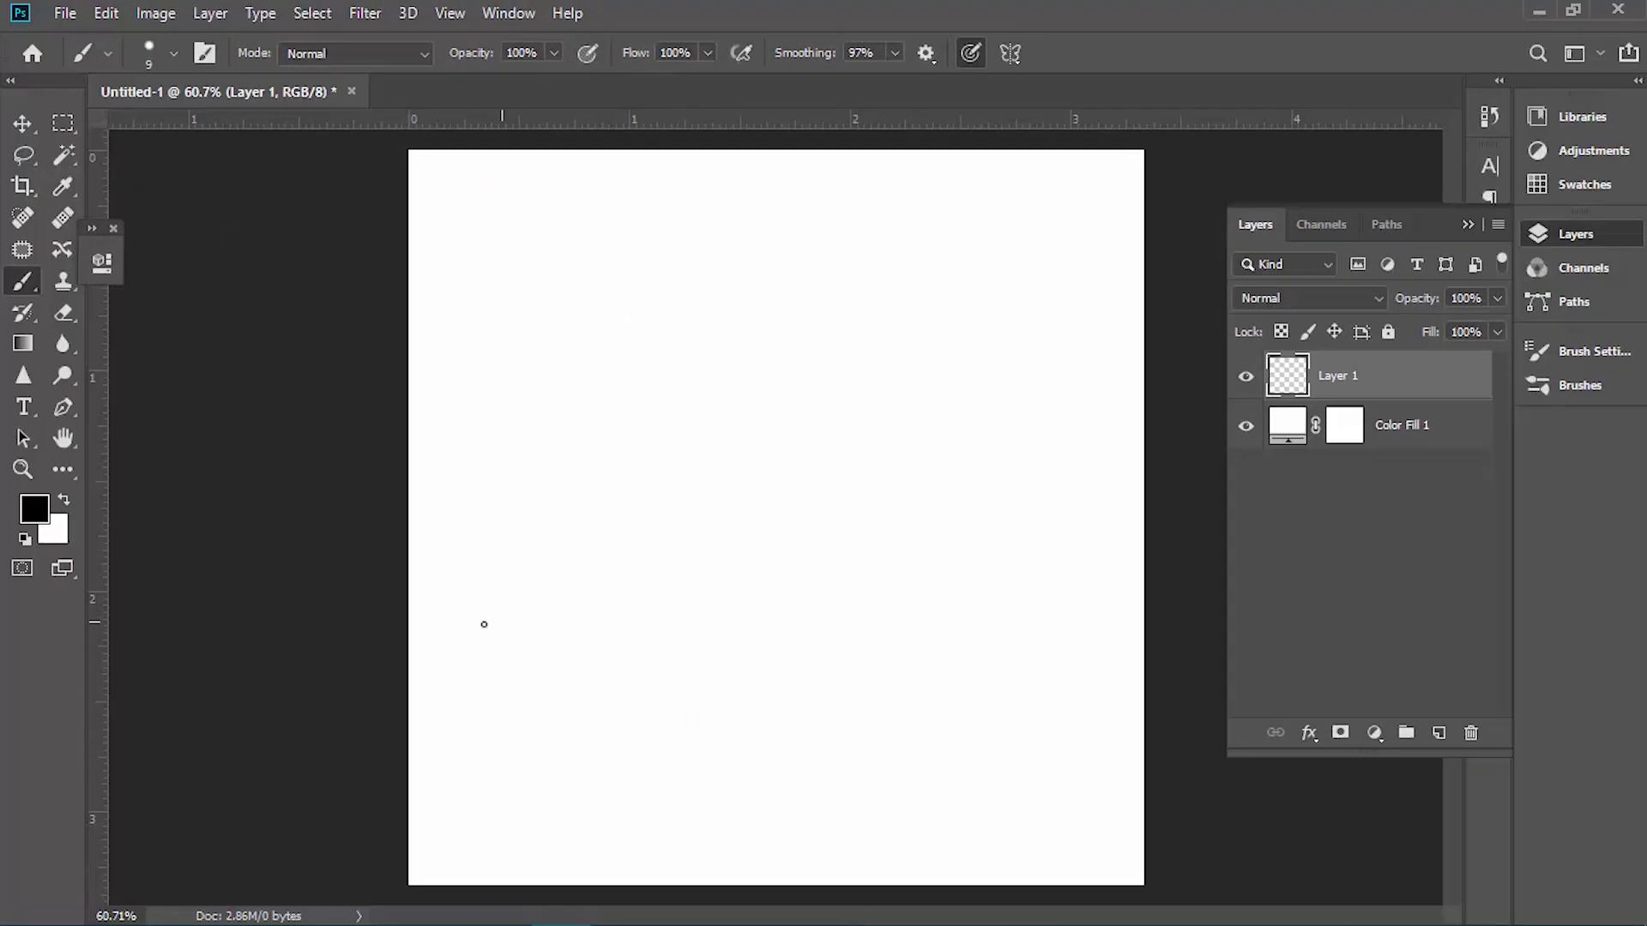
Paint several diagonal pressure-sensitive test strokes in the canvas's lower left area, and discard them by replacing the layer with an empty one
left_click_drag(425, 722, 627, 574)
left_click_drag(486, 743, 690, 599)
left_click_drag(533, 753, 598, 698)
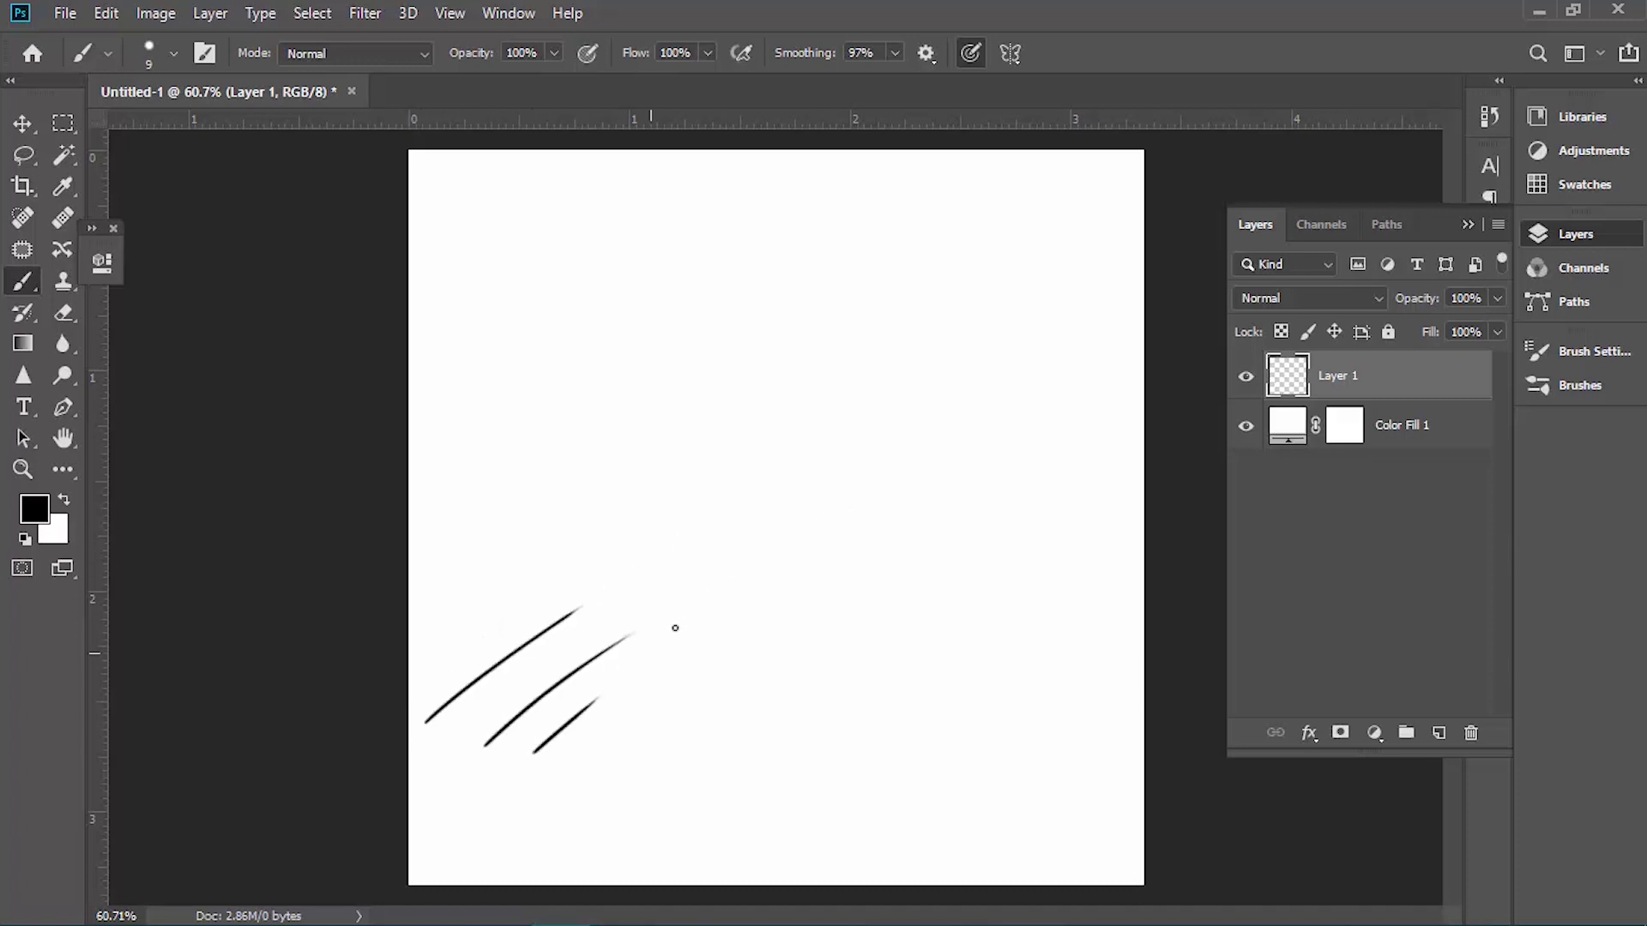
mouse_move(508, 582)
left_mouse_down()
mouse_move(775, 429)
mouse_move(695, 491)
left_mouse_up()
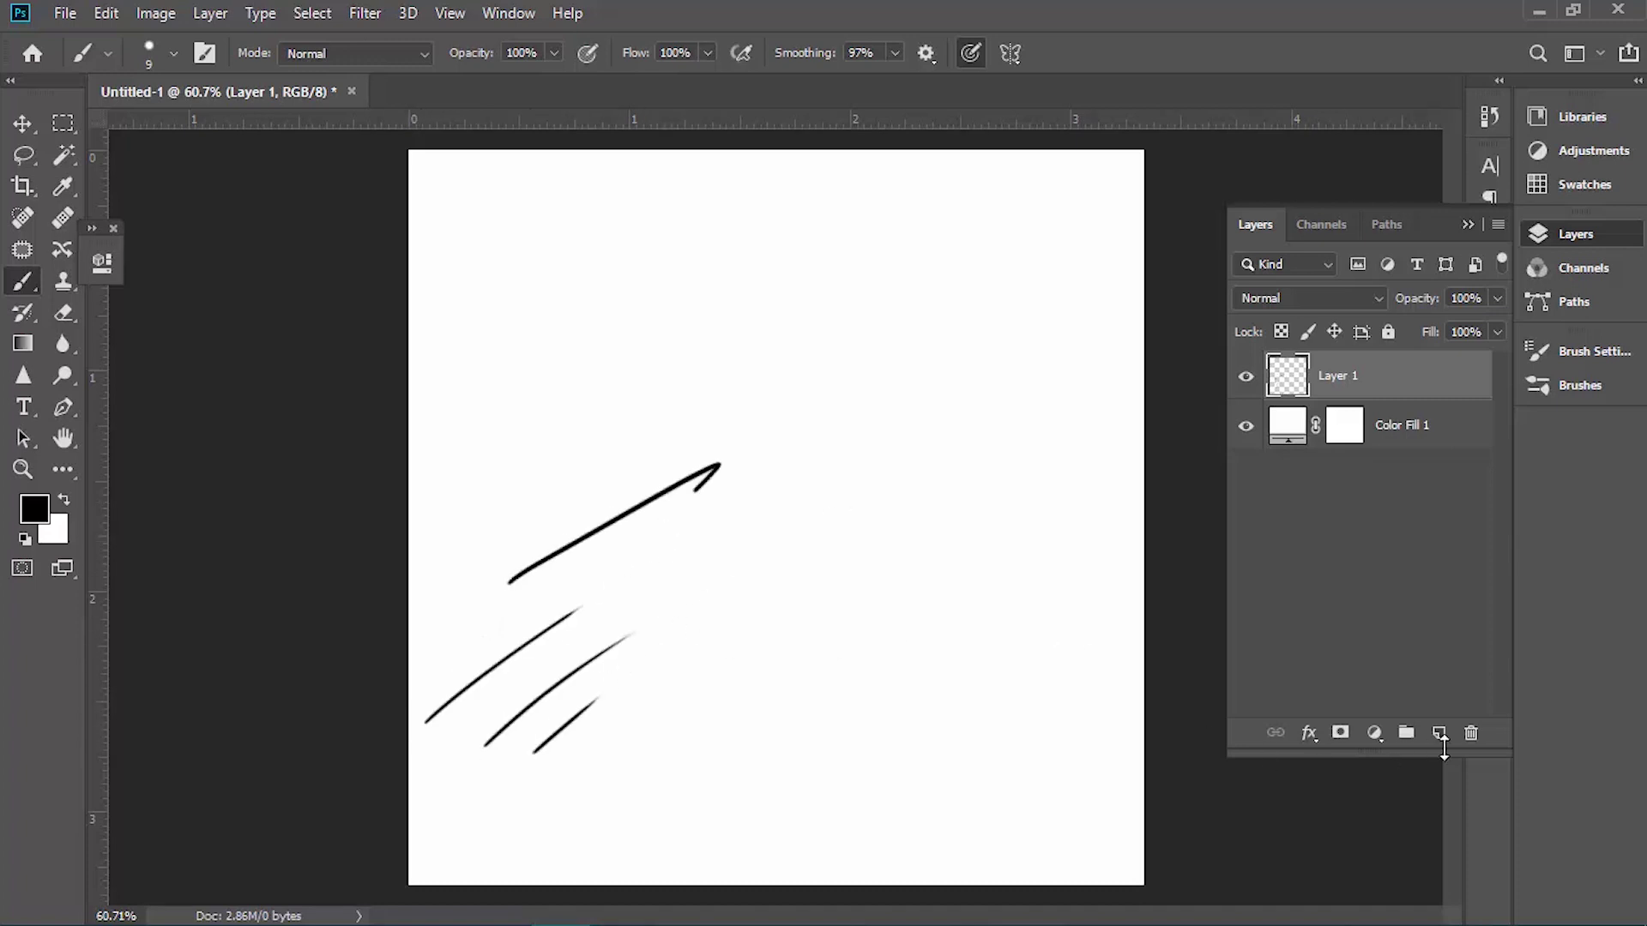
left_click(1470, 732)
left_click(1438, 731)
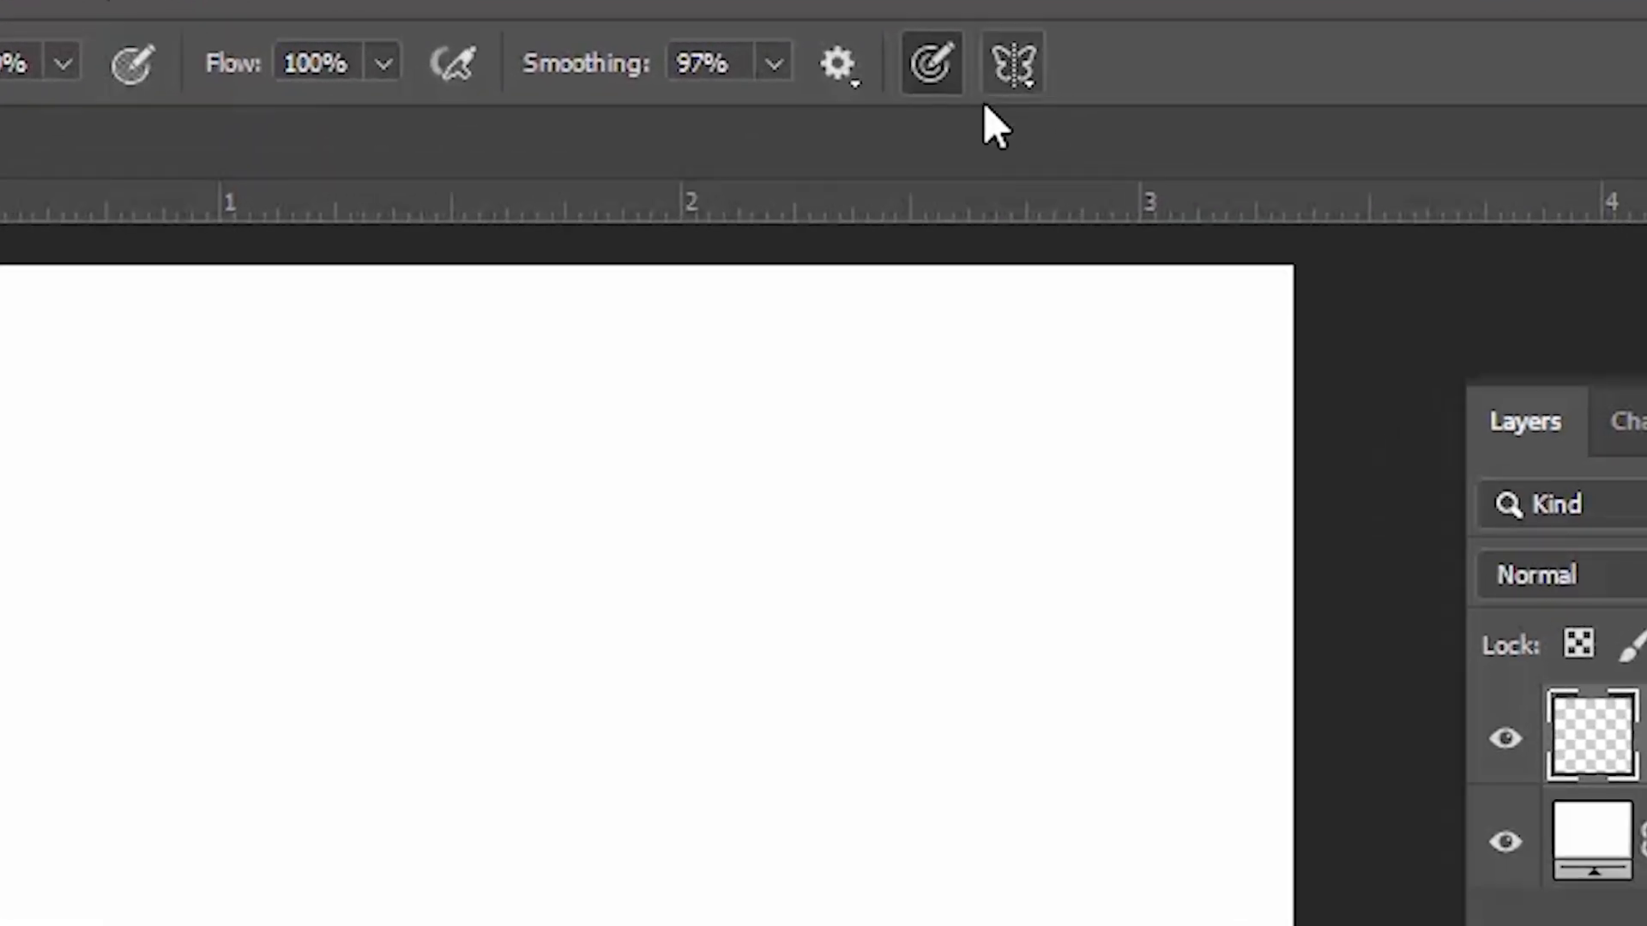
Add a vertical paint symmetry axis, scaled to about 103% and moved to about X 521 px, Y 469 px
left_click(1012, 64)
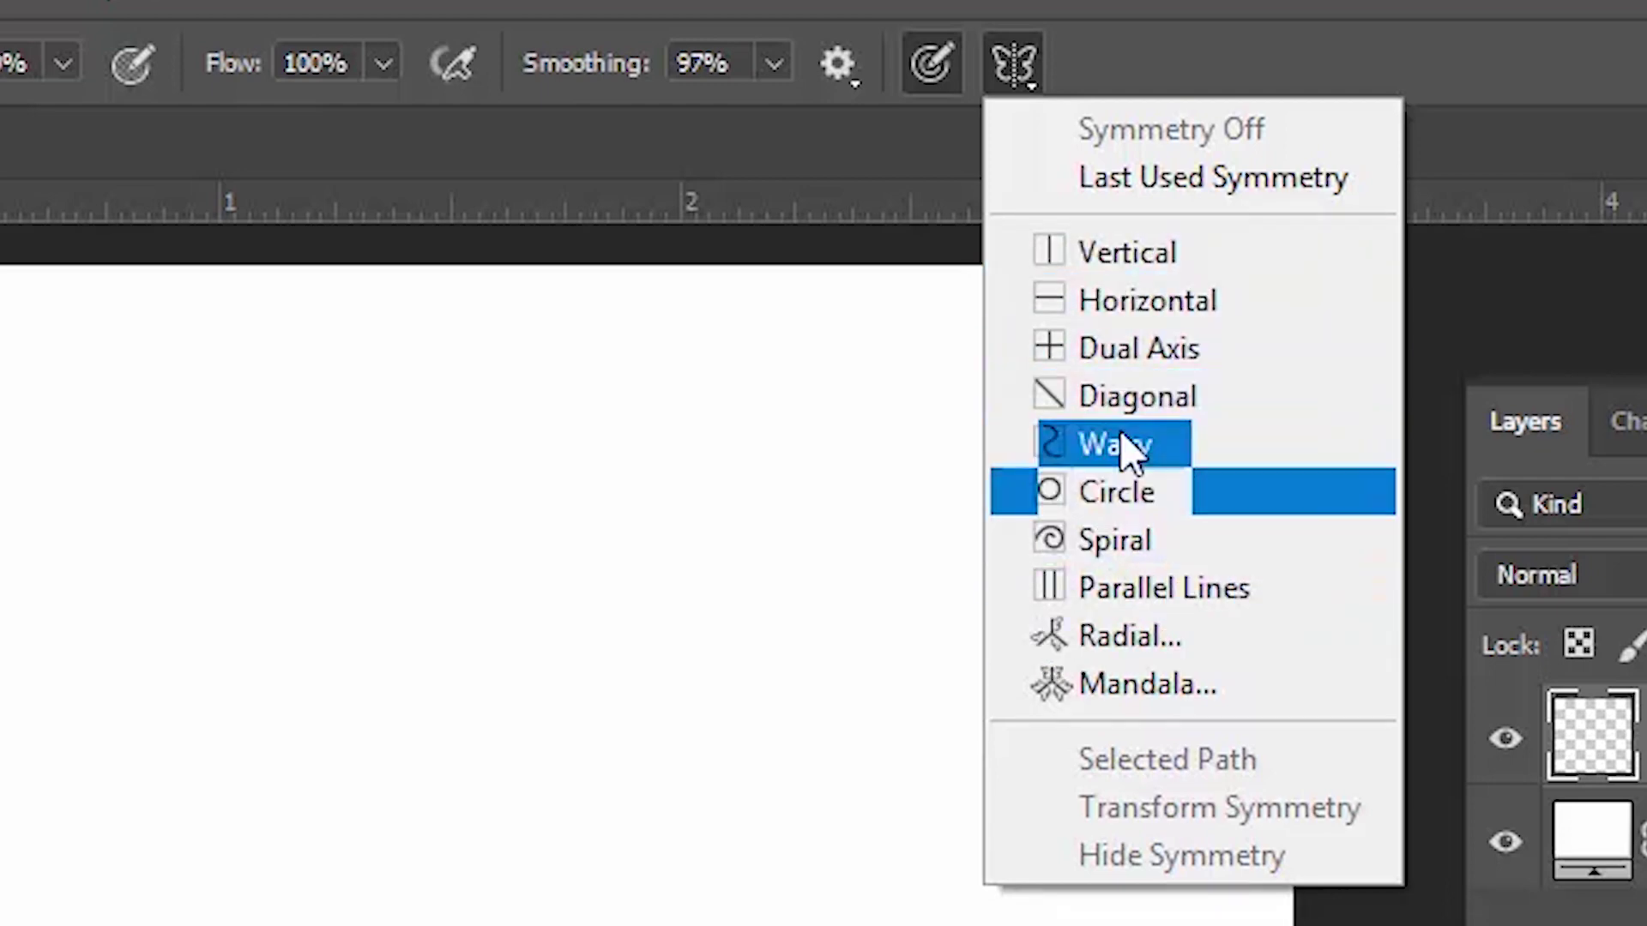
left_click(1137, 267)
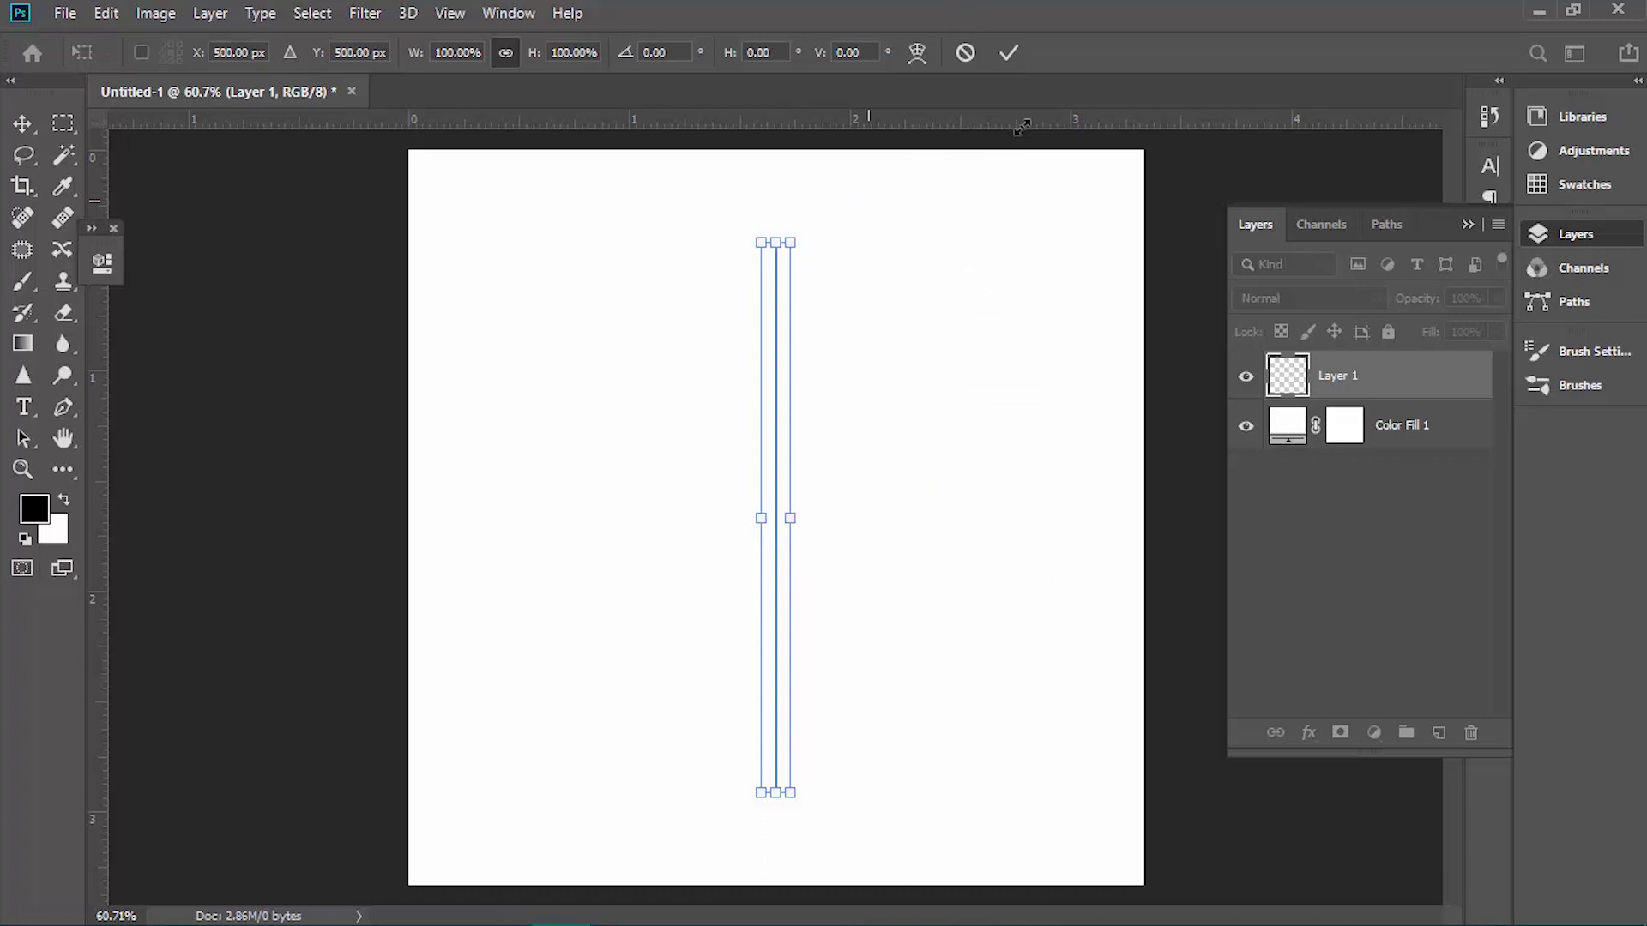
left_click_drag(770, 527, 785, 502)
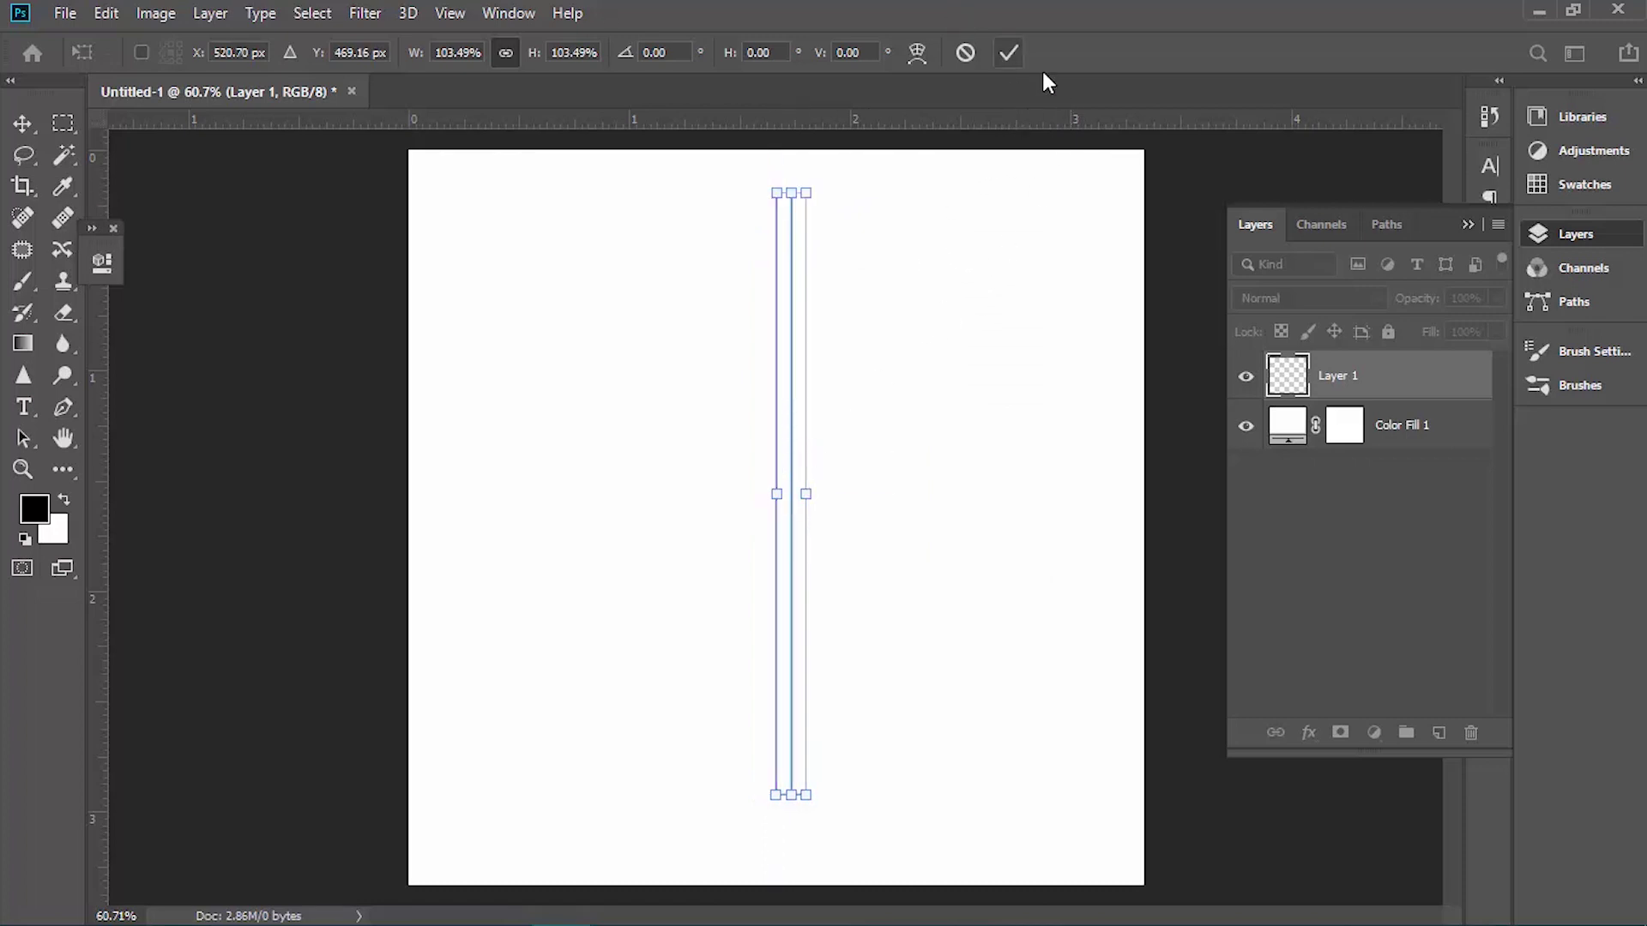
left_click(1007, 52)
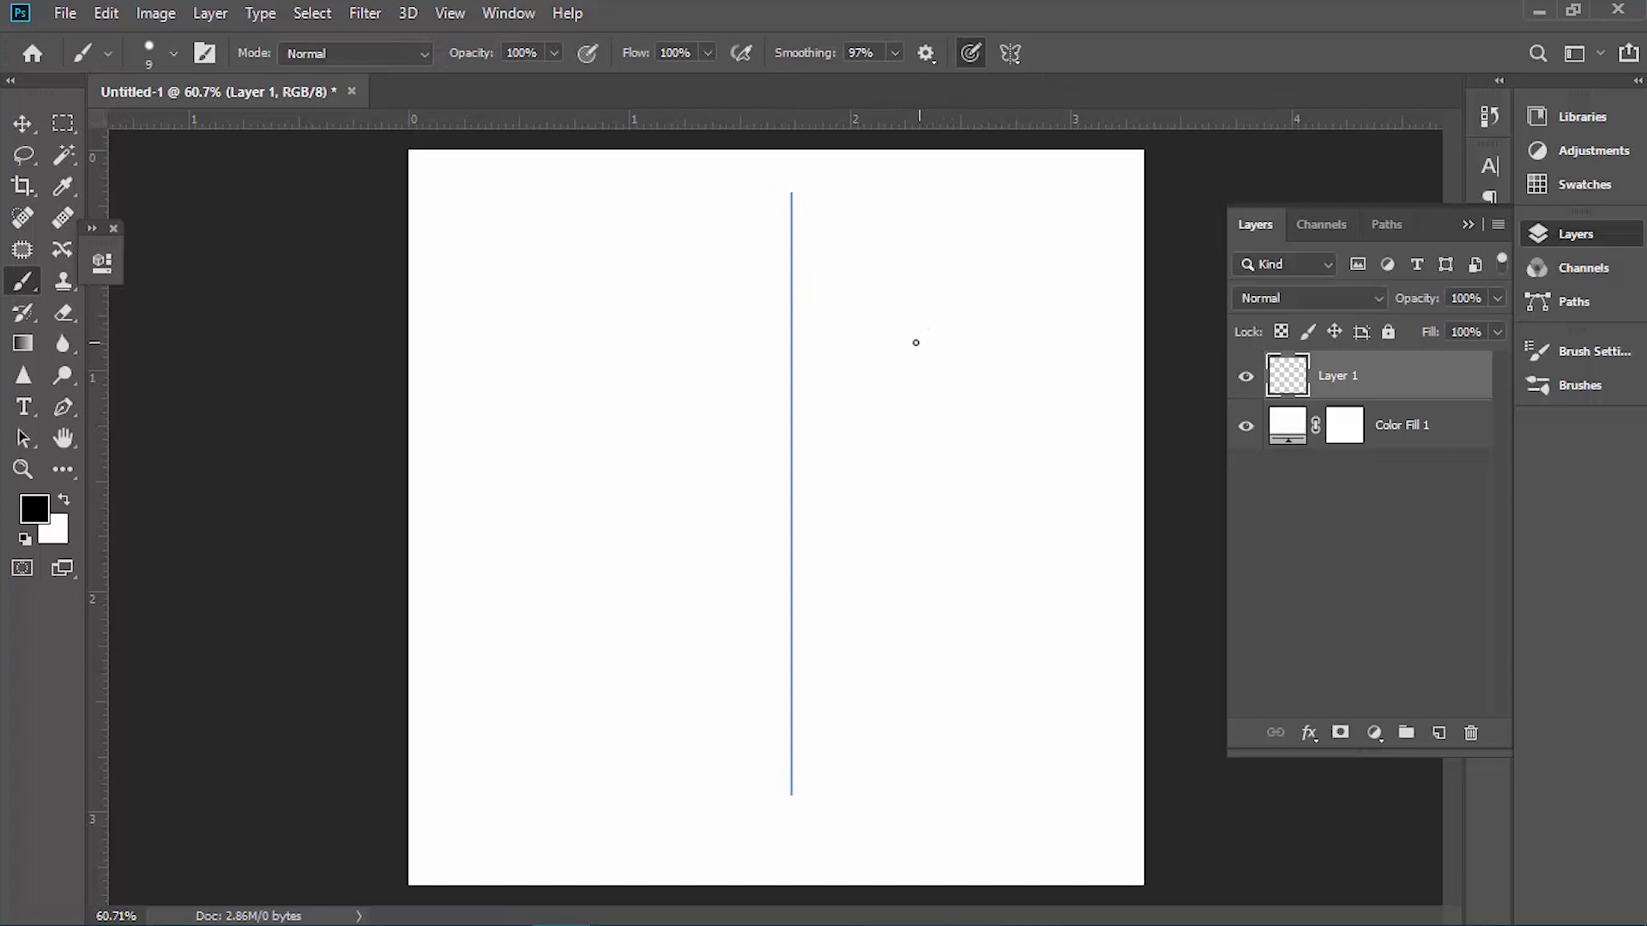
Paint an S-shaped curve mirrored across the vertical axis, and discard it by replacing the layer with an empty one
mouse_move(905, 348)
left_mouse_down()
mouse_move(992, 367)
mouse_move(831, 492)
mouse_move(918, 505)
left_mouse_up()
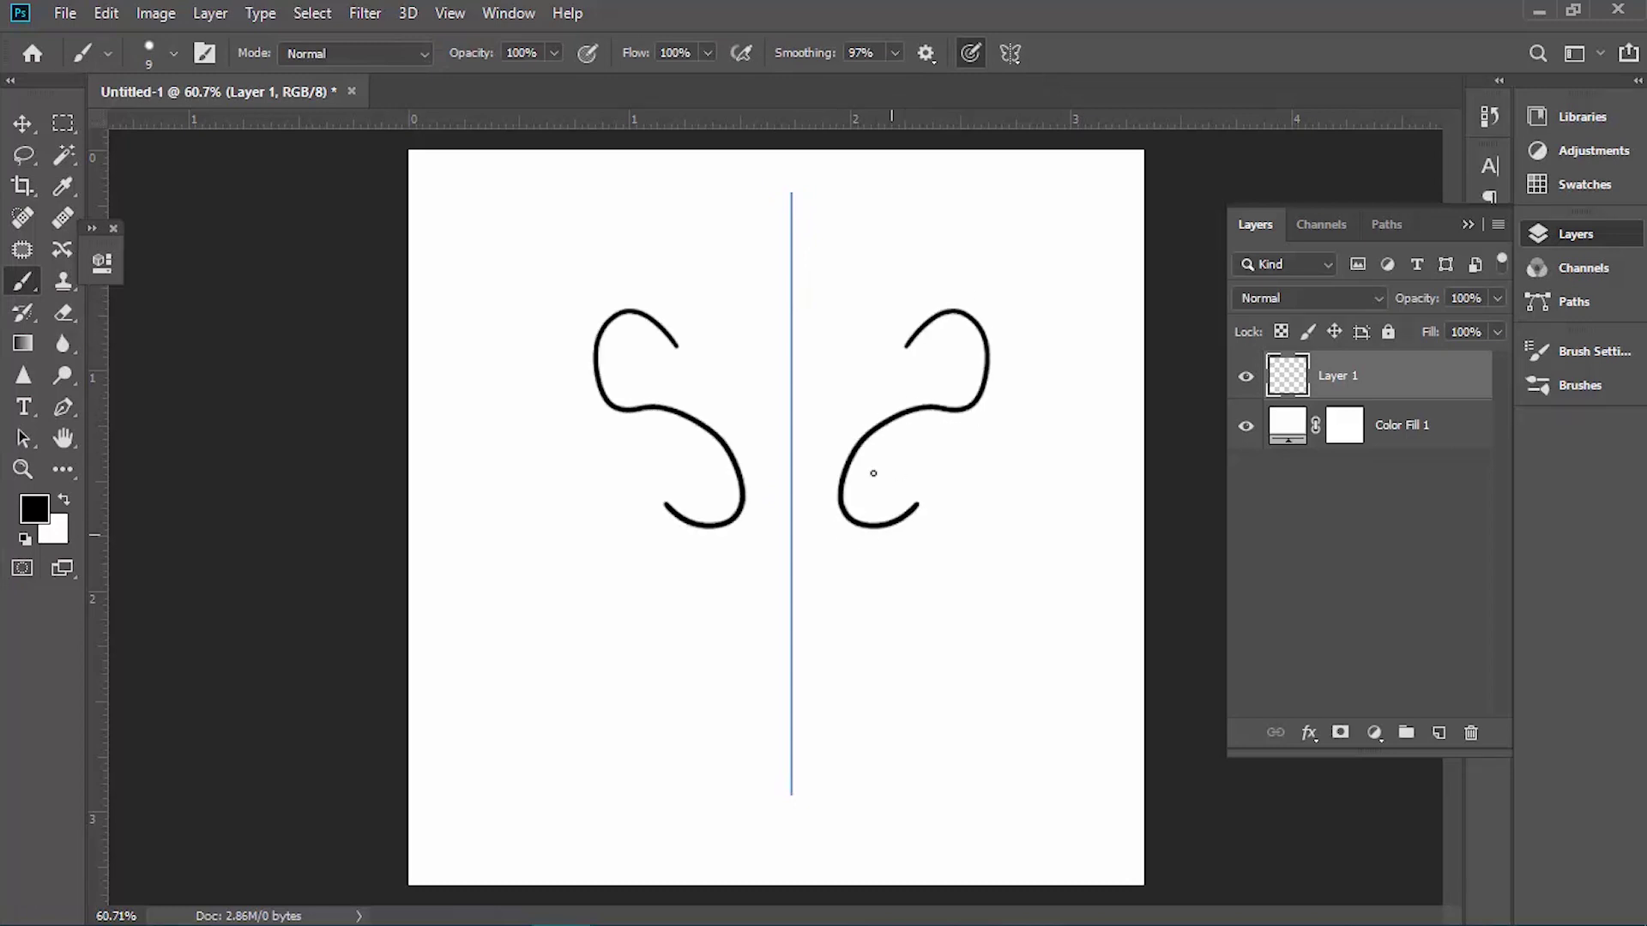
left_click(1469, 734)
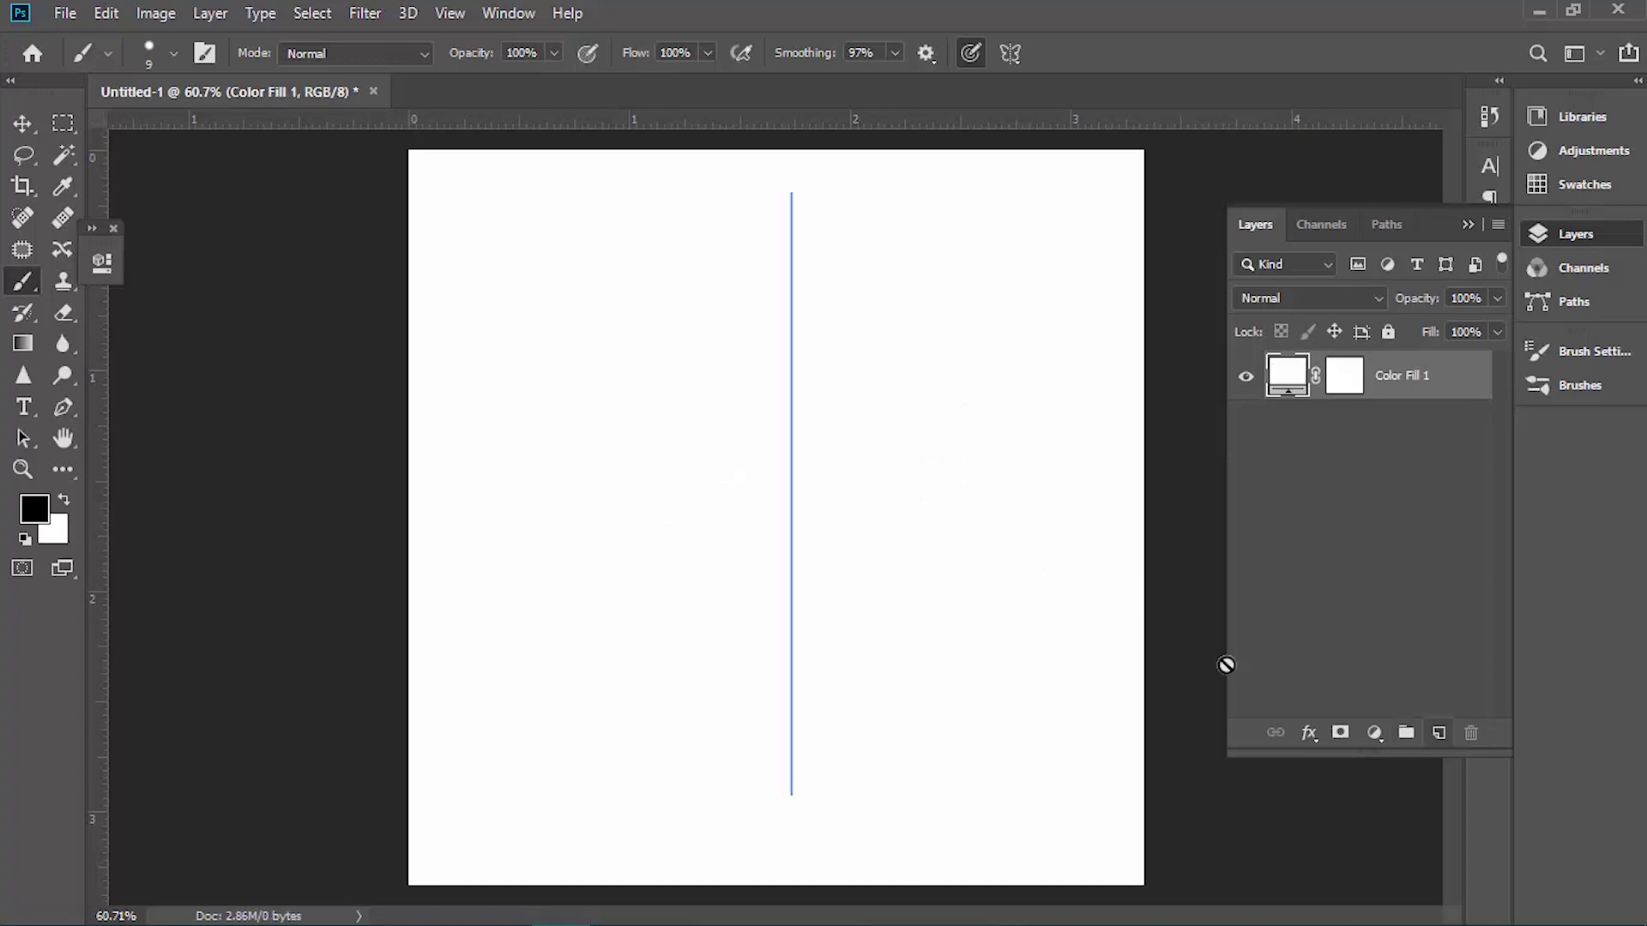
key("ctrl+shift+alt+n")
Paint a simple mirrored face with eyes, pupils, eyebrows and a nose across the vertical symmetry axis
mouse_move(525, 376)
left_mouse_down()
mouse_move(592, 342)
mouse_move(691, 376)
mouse_move(708, 431)
mouse_move(666, 447)
mouse_move(578, 418)
mouse_move(532, 376)
left_mouse_up()
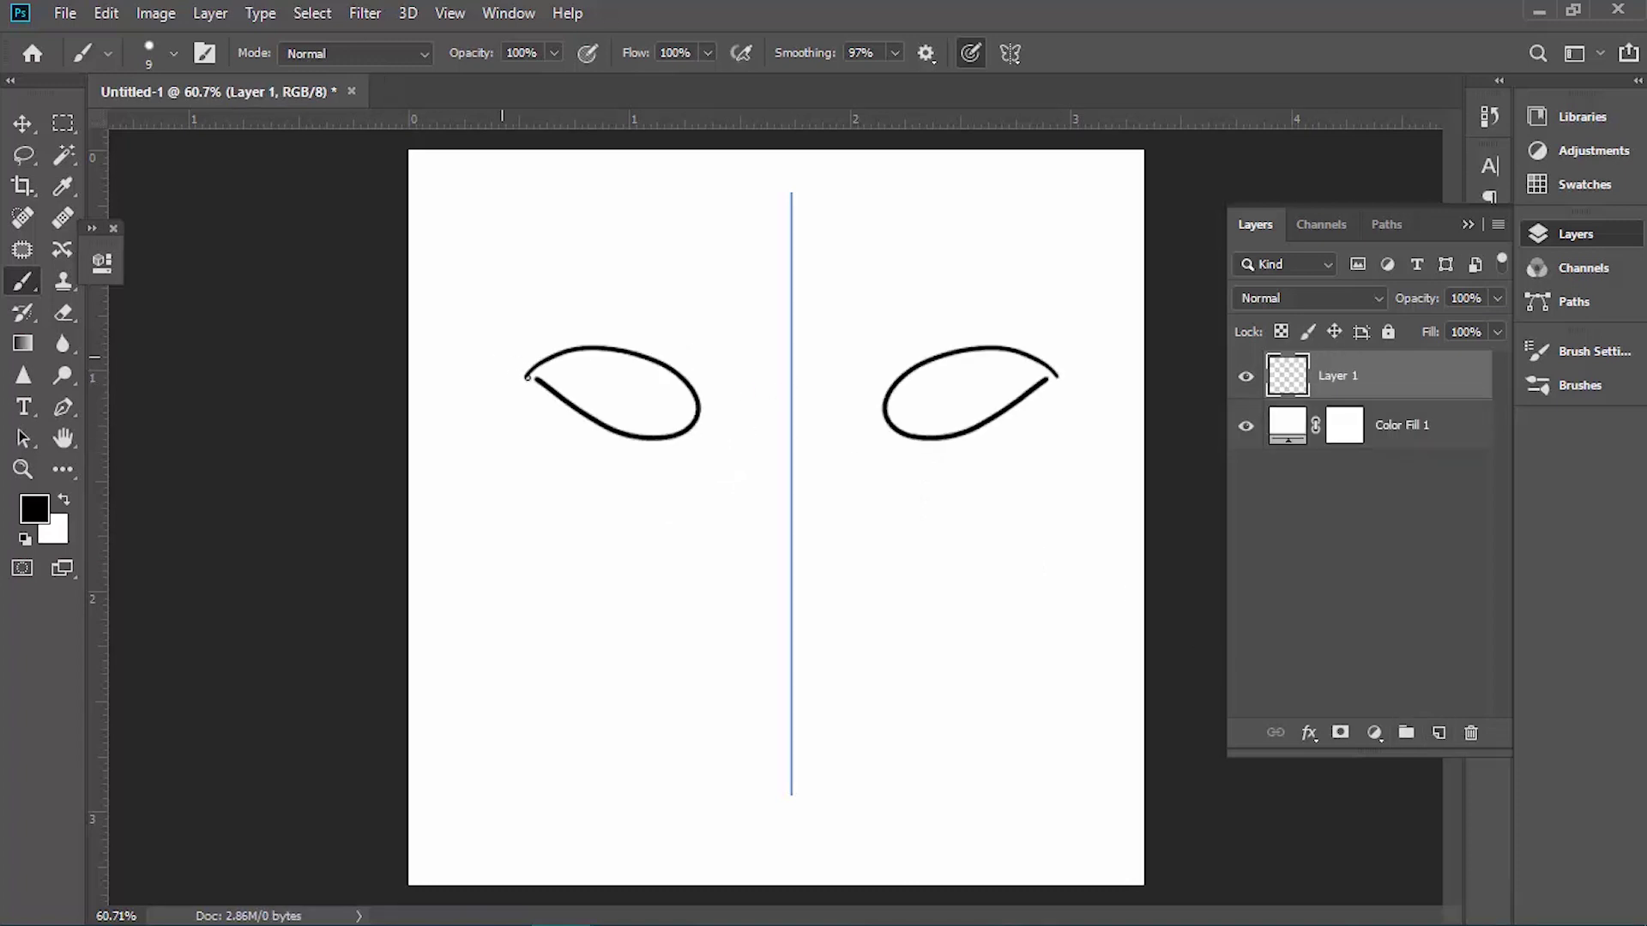
left_click_drag(658, 408, 664, 418)
left_click_drag(518, 306, 643, 305)
left_click_drag(789, 434, 696, 528)
mouse_move(684, 605)
left_mouse_down()
mouse_move(759, 630)
mouse_move(813, 616)
mouse_move(740, 662)
mouse_move(766, 666)
mouse_move(776, 635)
left_mouse_up()
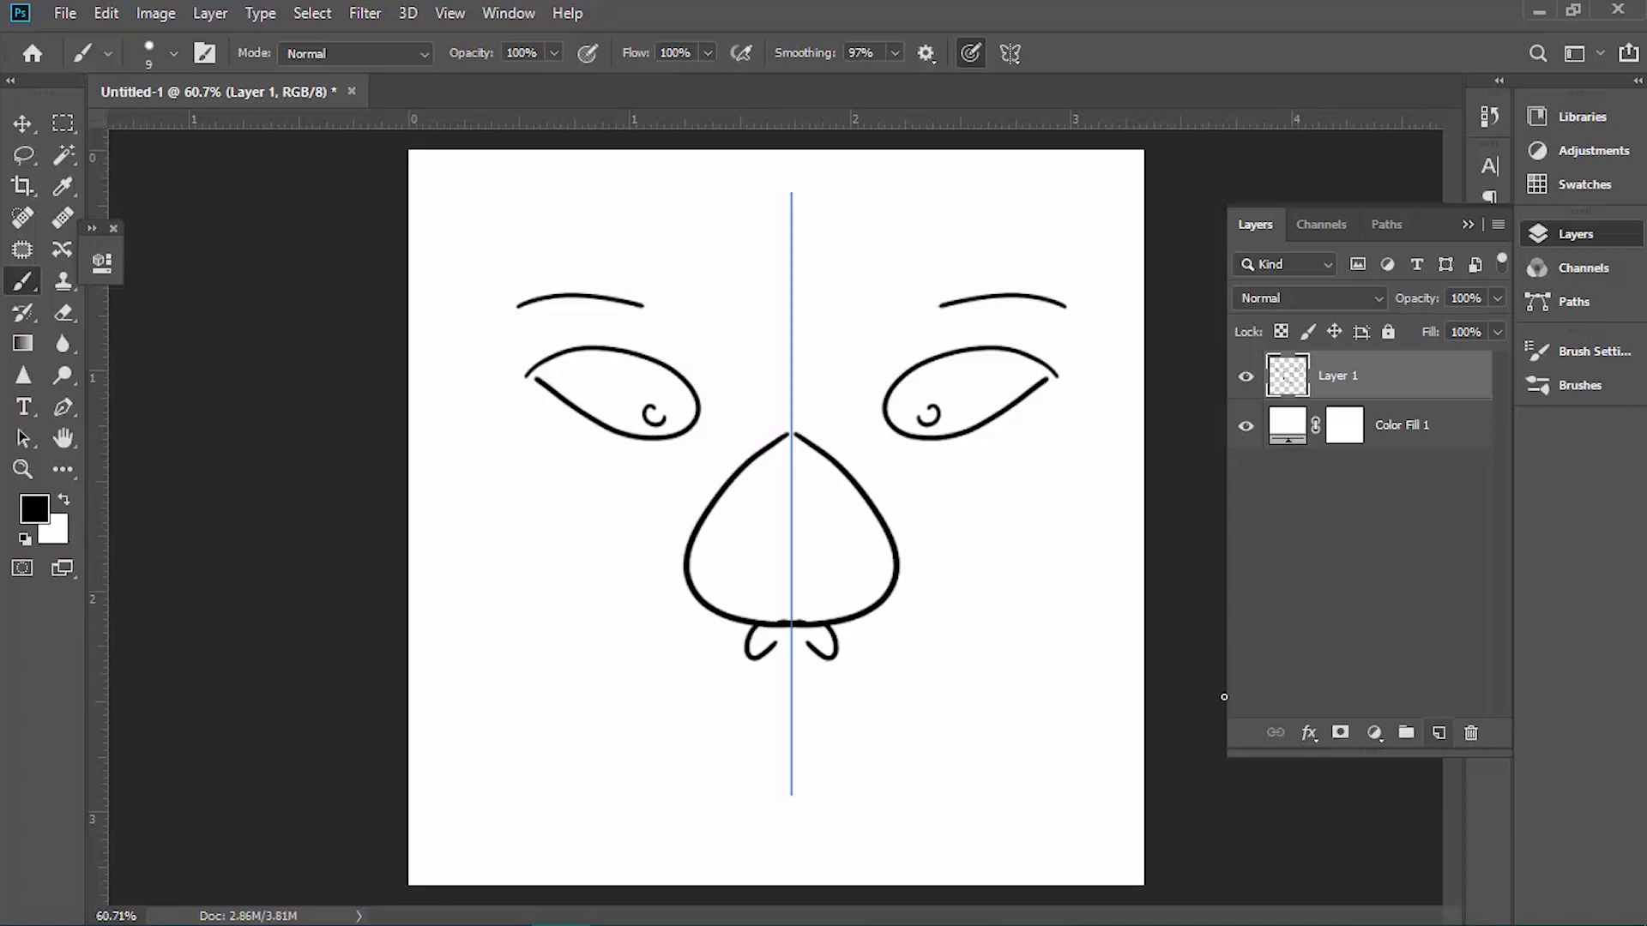
Replace the face drawing's layer with a new empty one and paint a heart mirrored across the vertical axis
left_click(1471, 732)
left_click(1438, 733)
mouse_move(790, 403)
left_mouse_down()
mouse_move(873, 317)
mouse_move(931, 357)
mouse_move(980, 486)
mouse_move(936, 574)
mouse_move(792, 672)
left_mouse_up()
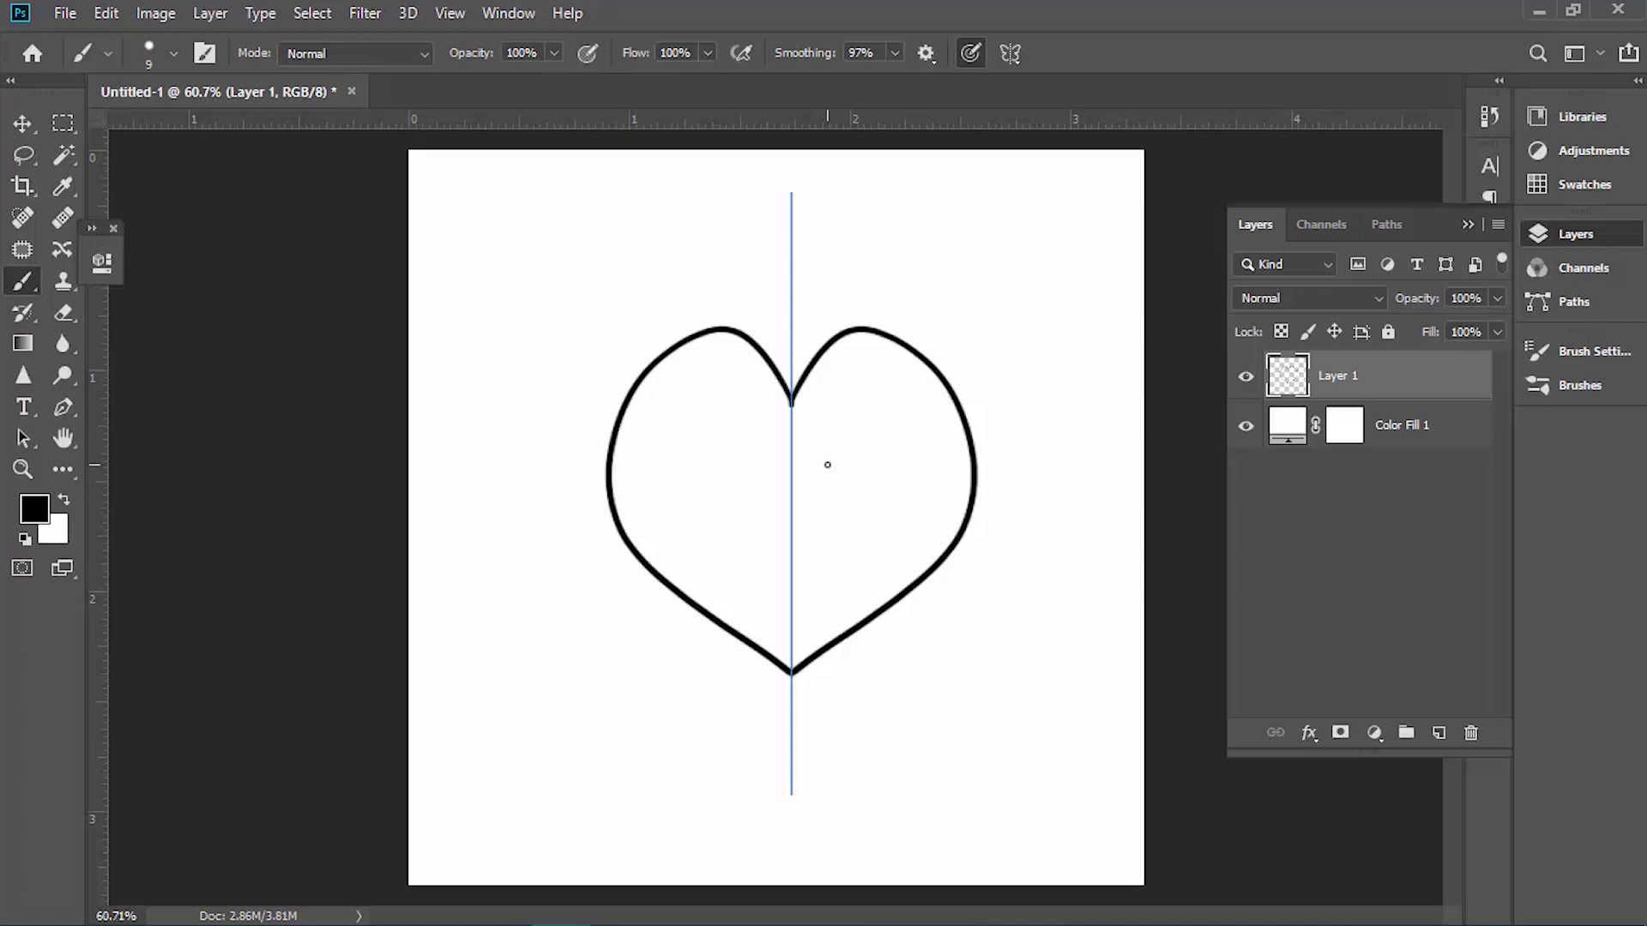
Delete the heart's layer and switch the paint symmetry to Dual Axis, keeping its default size and position
key("Delete")
left_click(1010, 53)
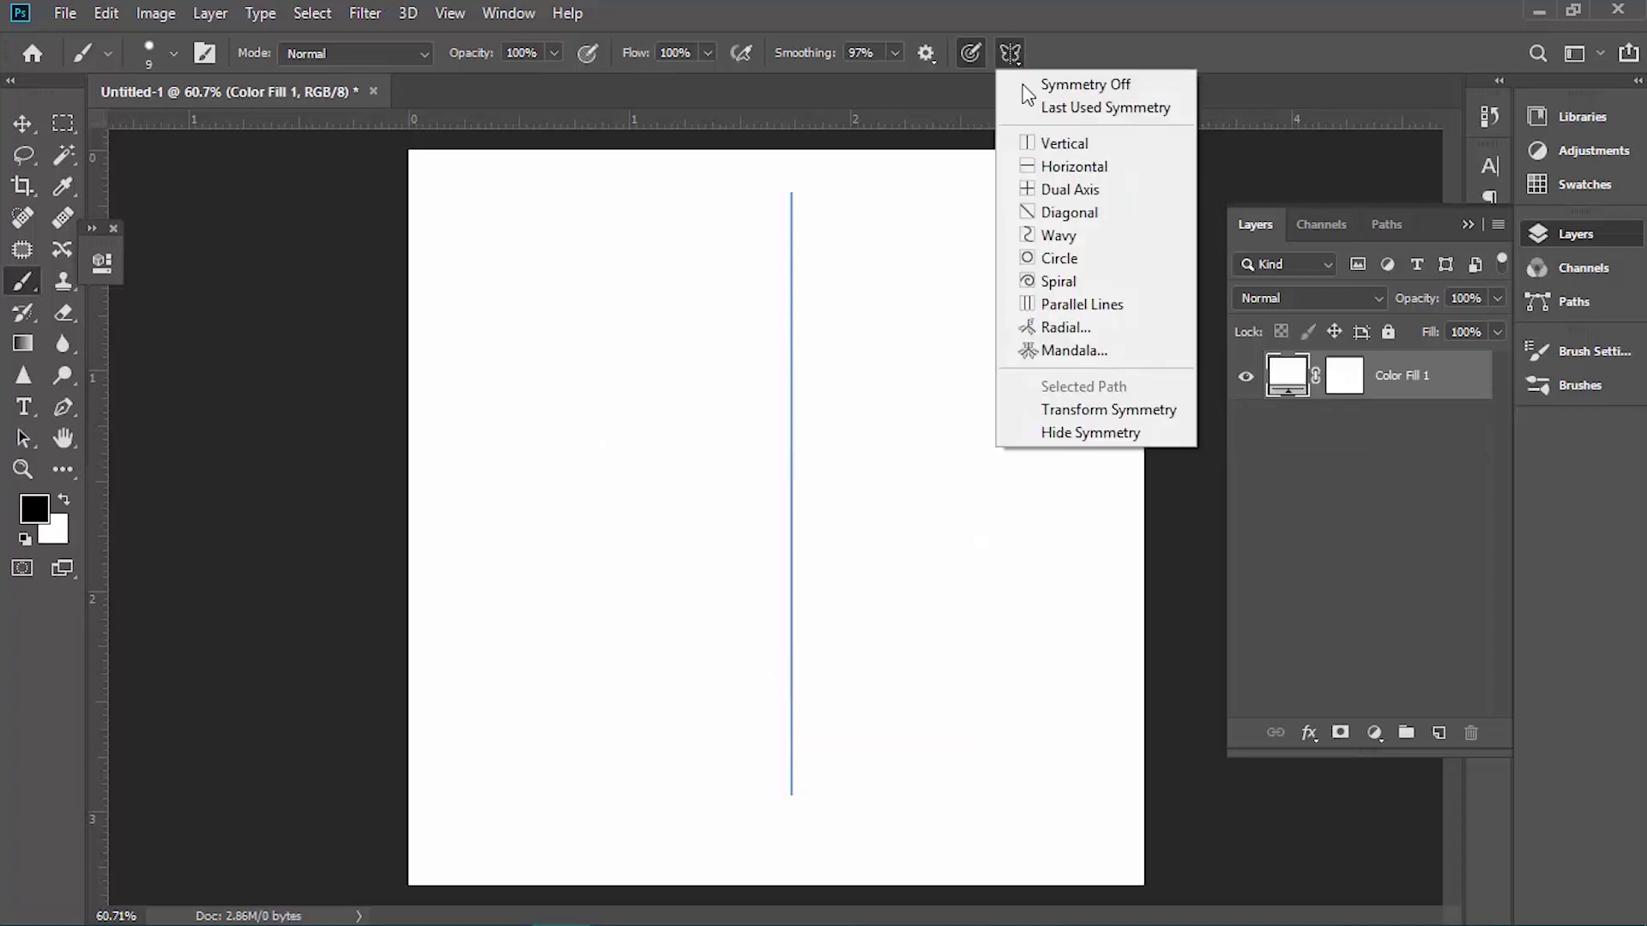
left_click(1071, 190)
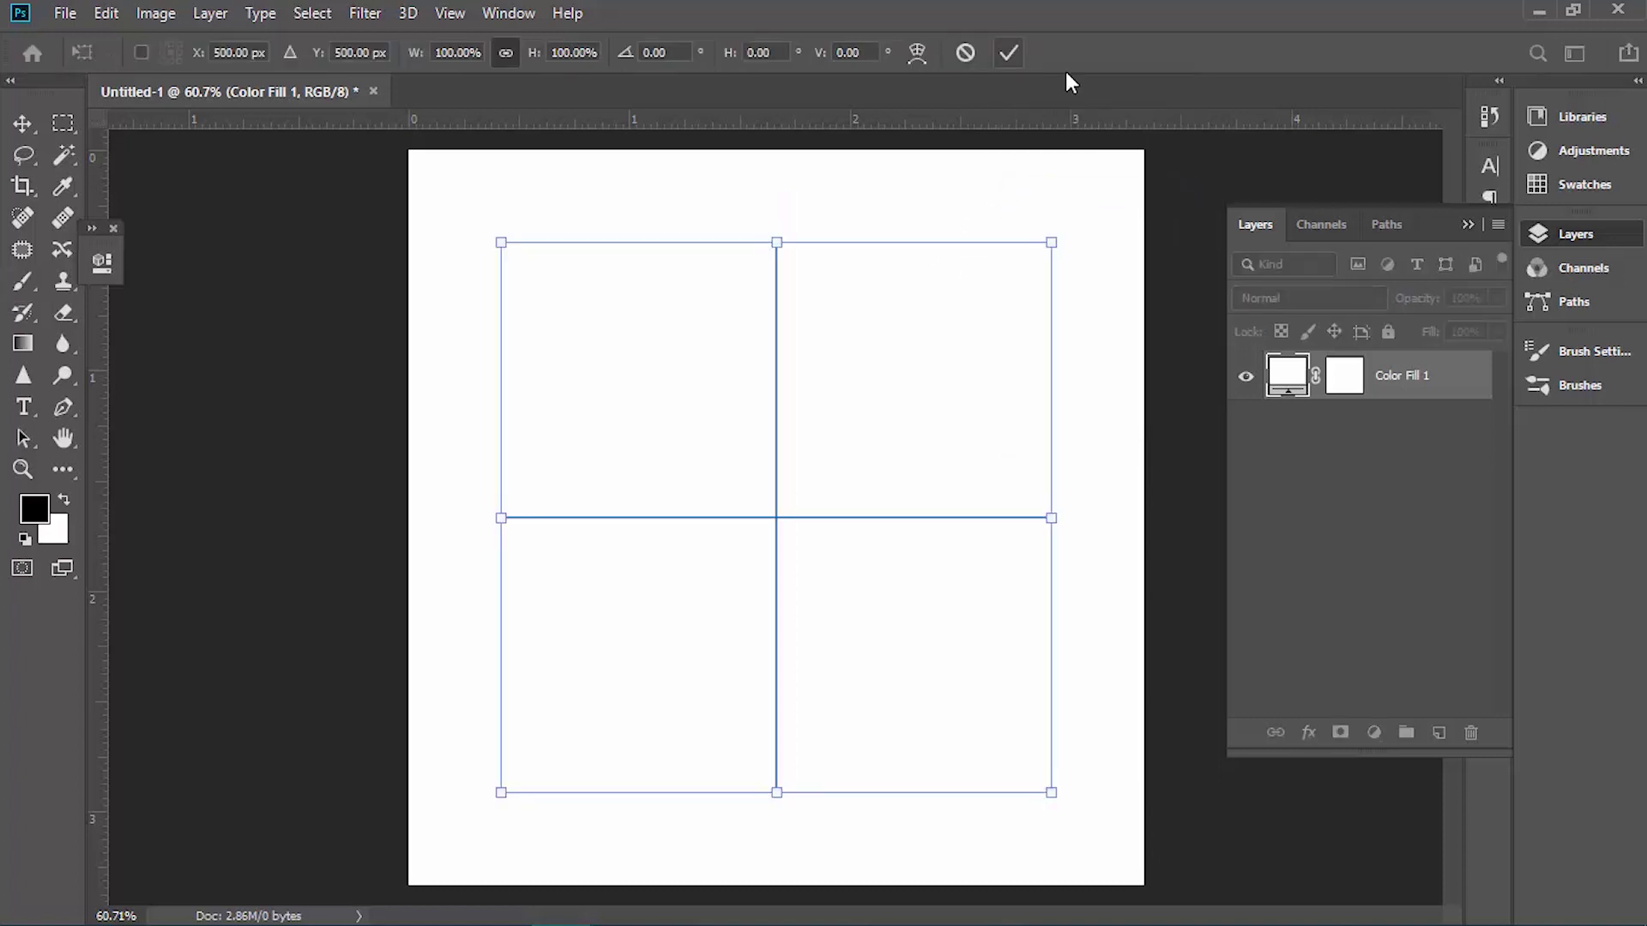
key("Return")
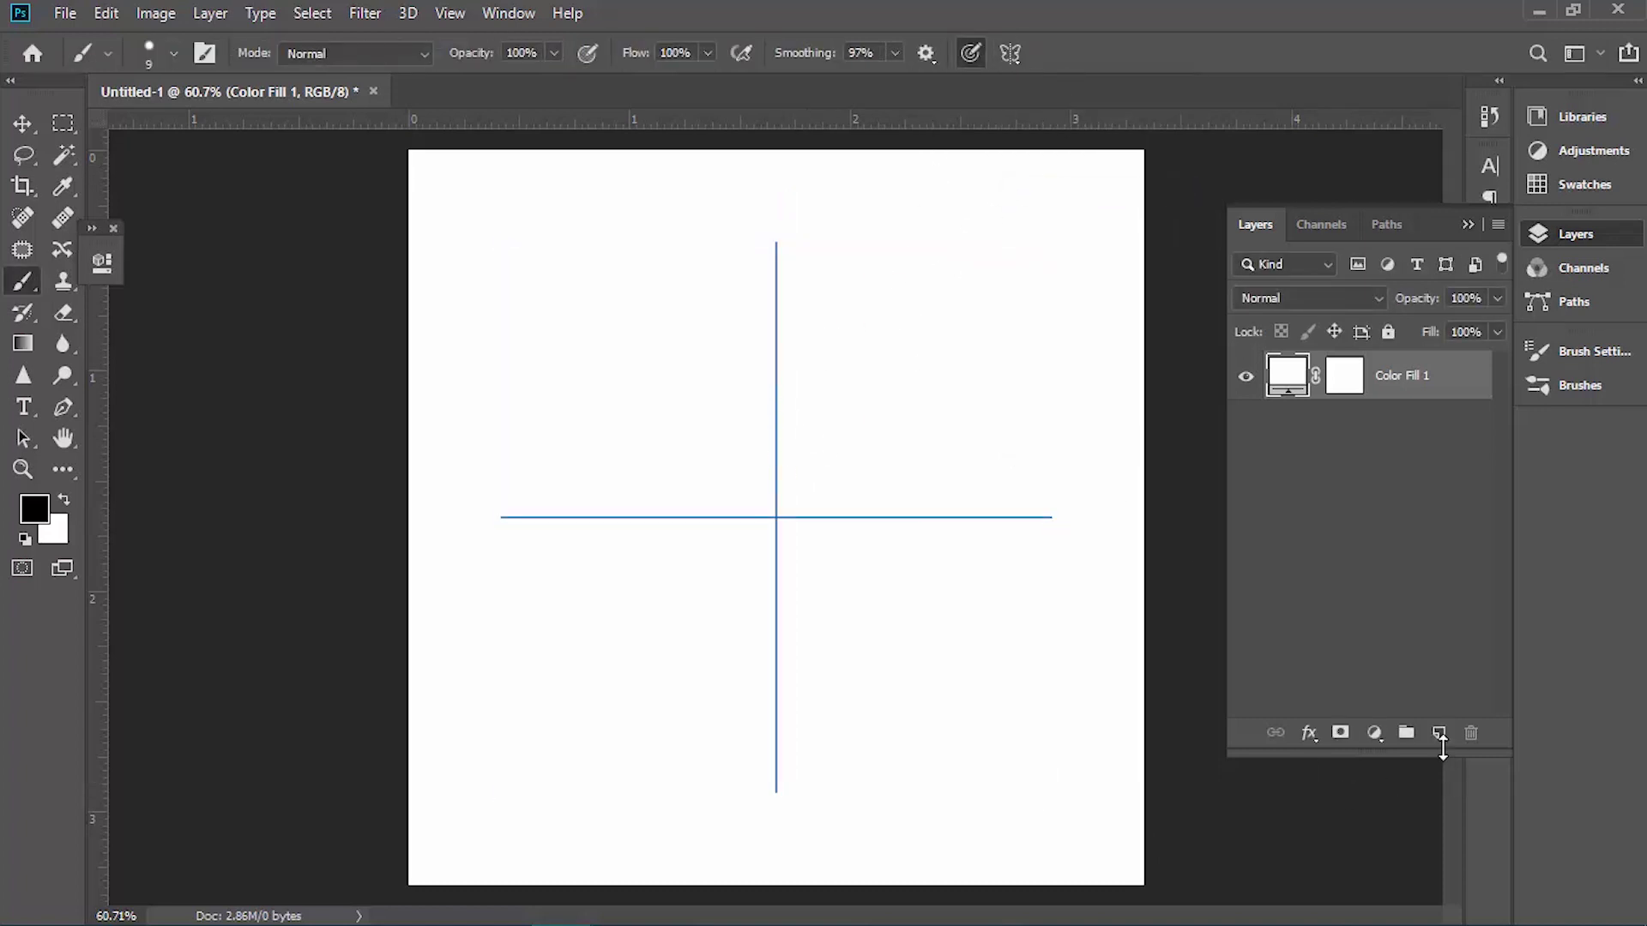
Paint a rounded looping shape around the dual axes' centre on a new layer, and delete that layer
left_click(1439, 733)
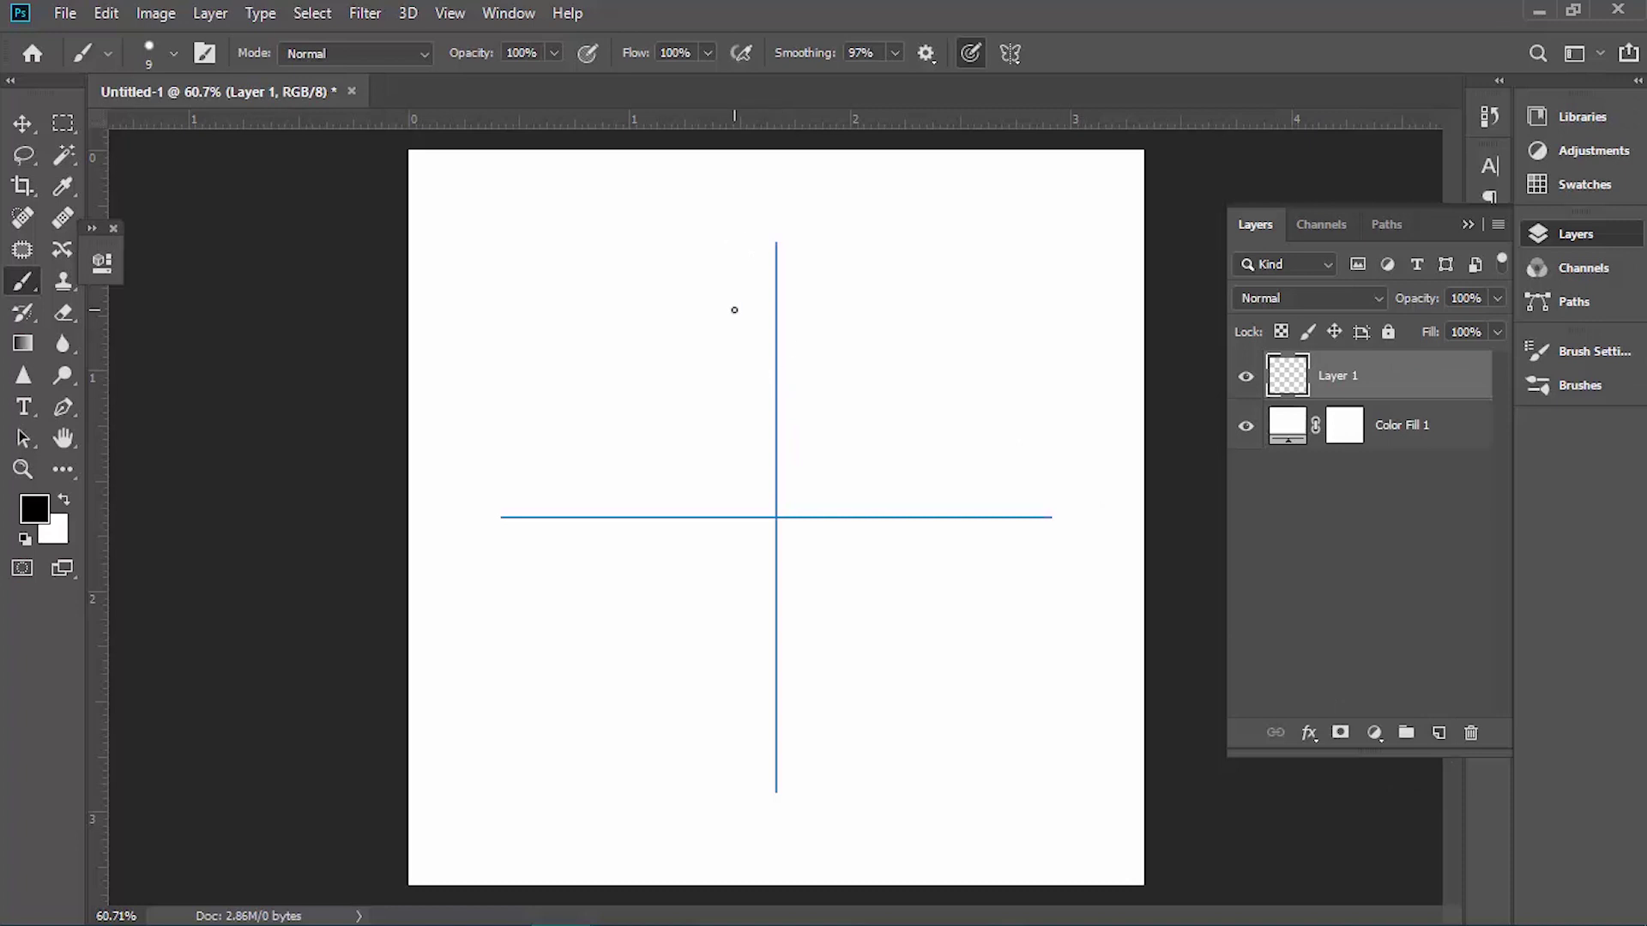
mouse_move(775, 441)
left_mouse_down()
mouse_move(844, 430)
mouse_move(865, 488)
mouse_move(833, 537)
mouse_move(746, 519)
mouse_move(722, 559)
mouse_move(732, 605)
left_mouse_up()
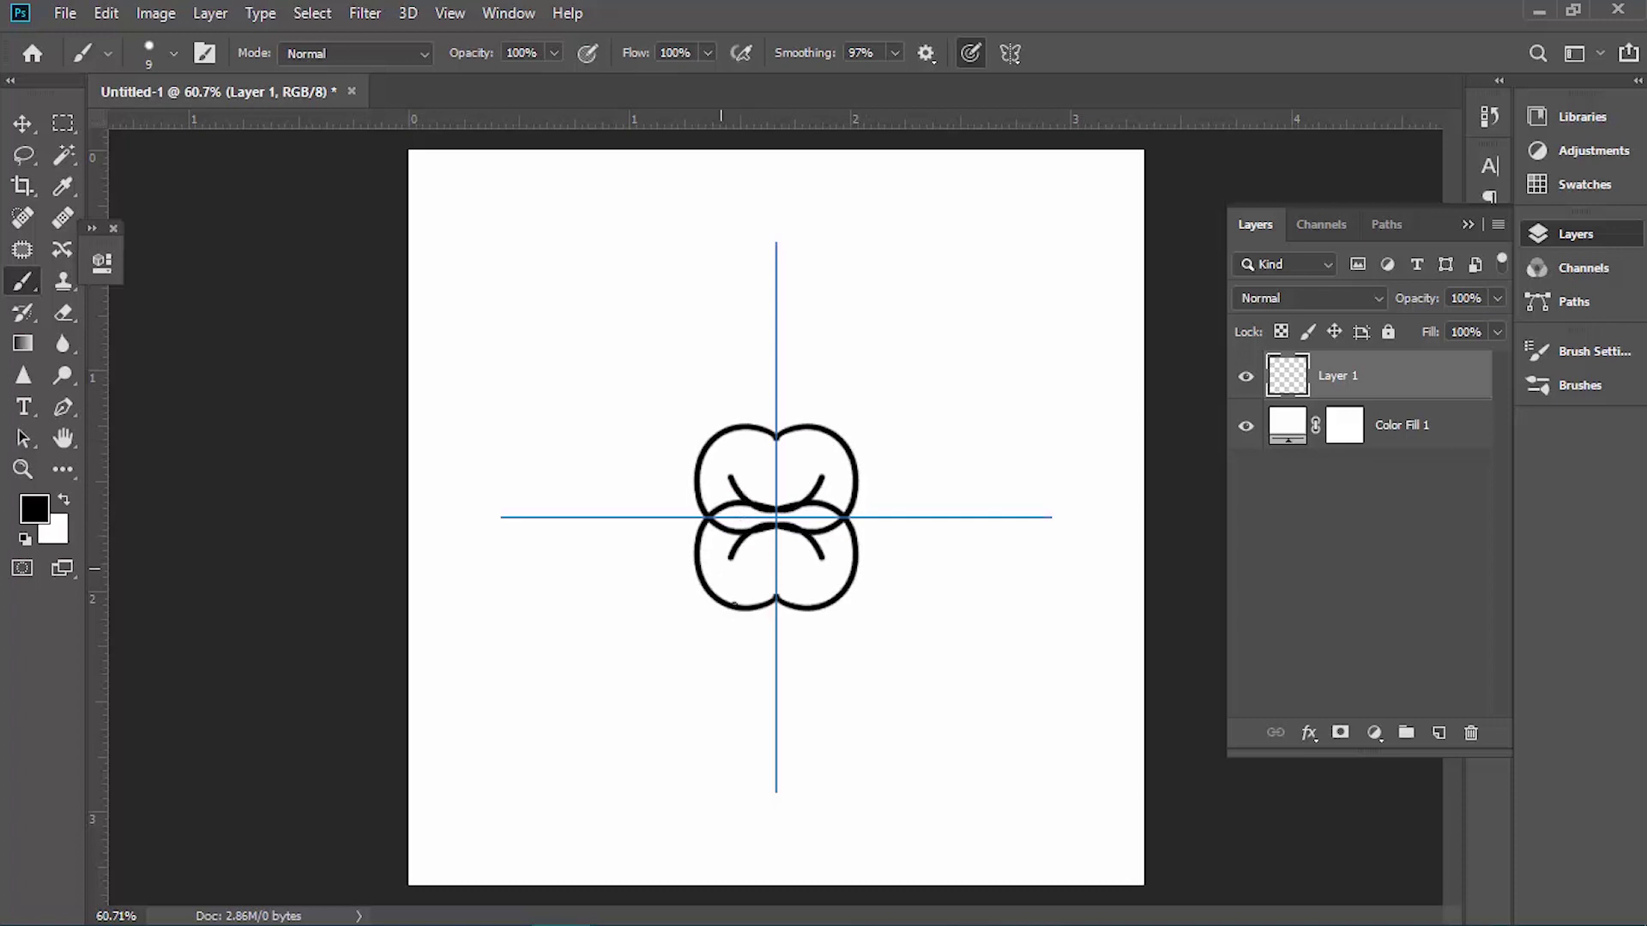
left_click(1471, 733)
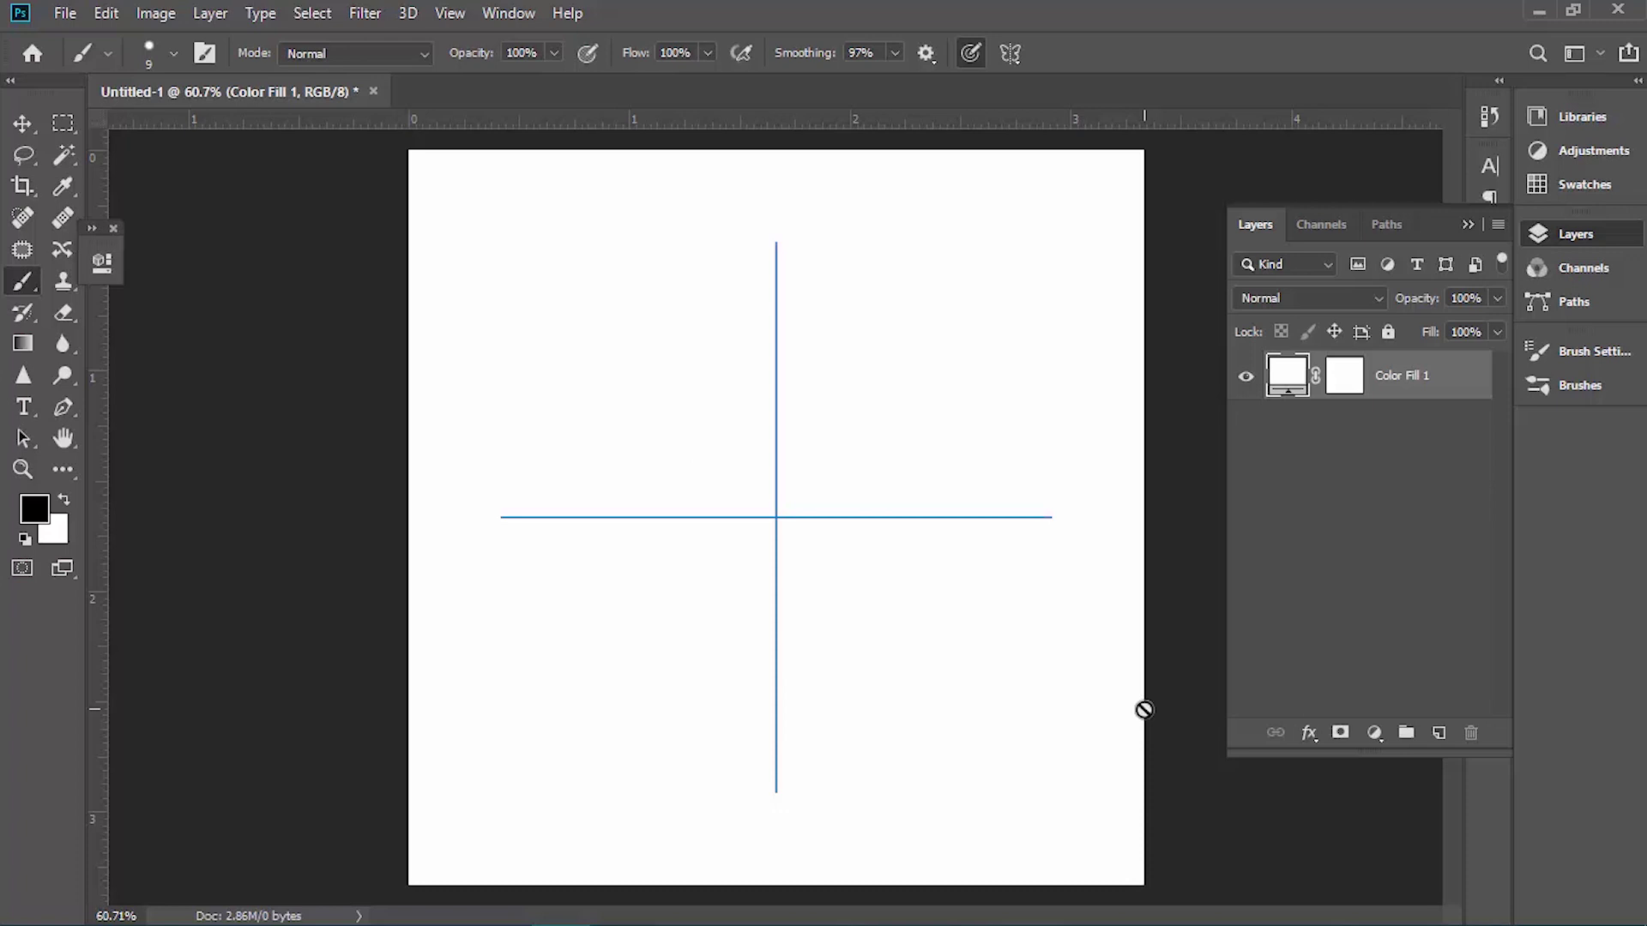
left_click(1010, 53)
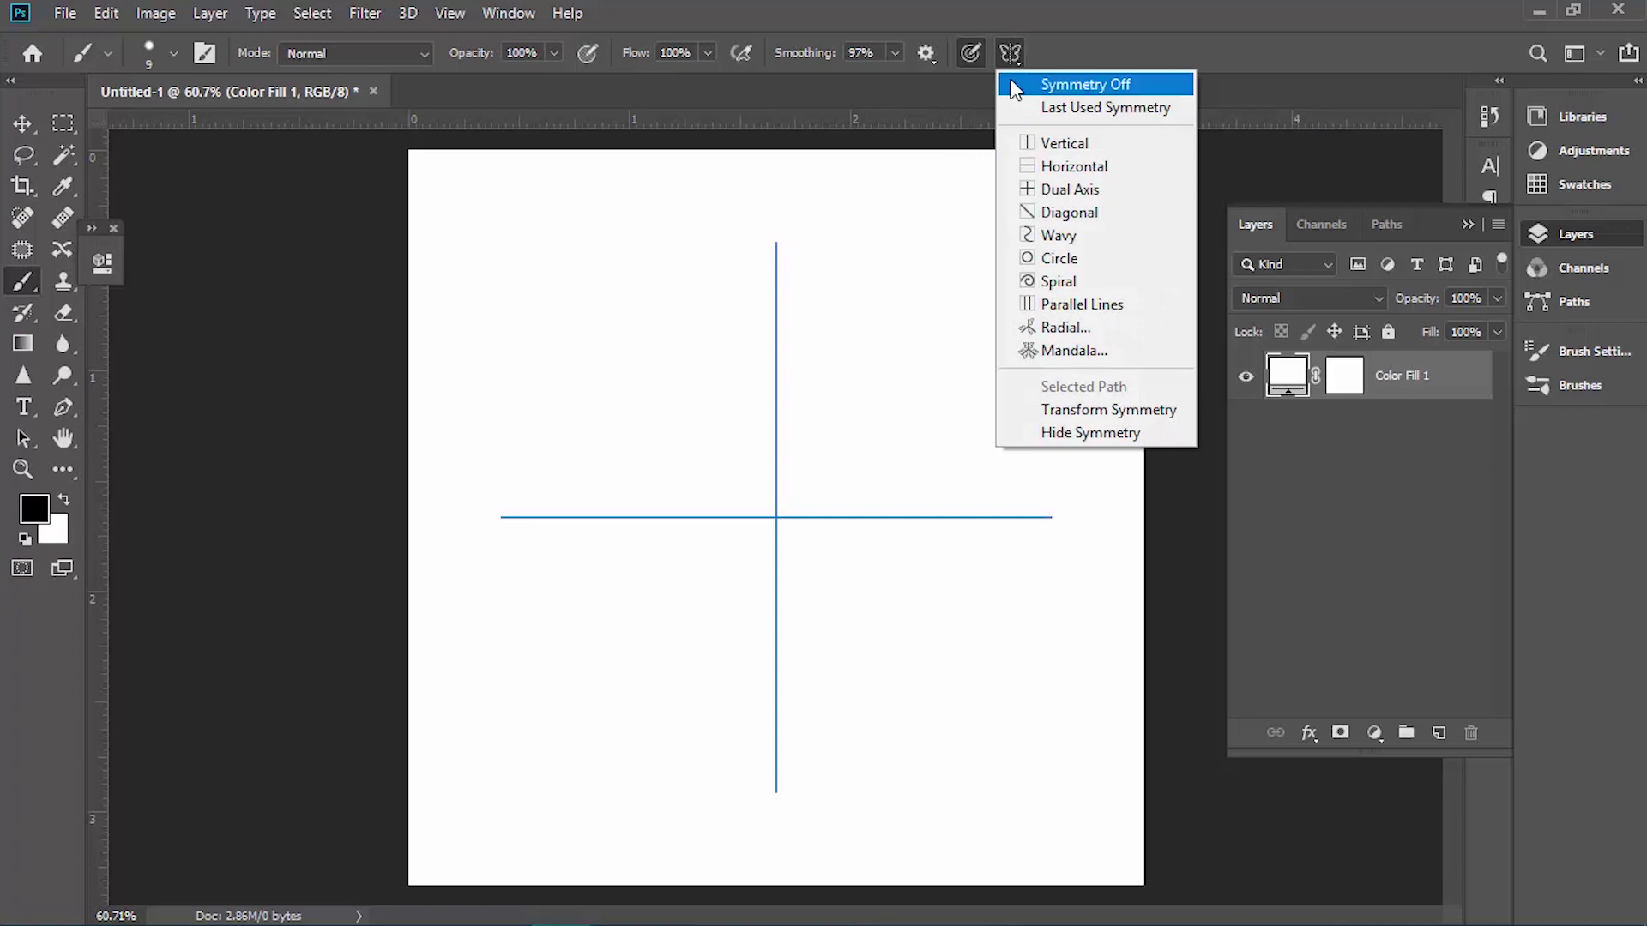
left_click(1042, 351)
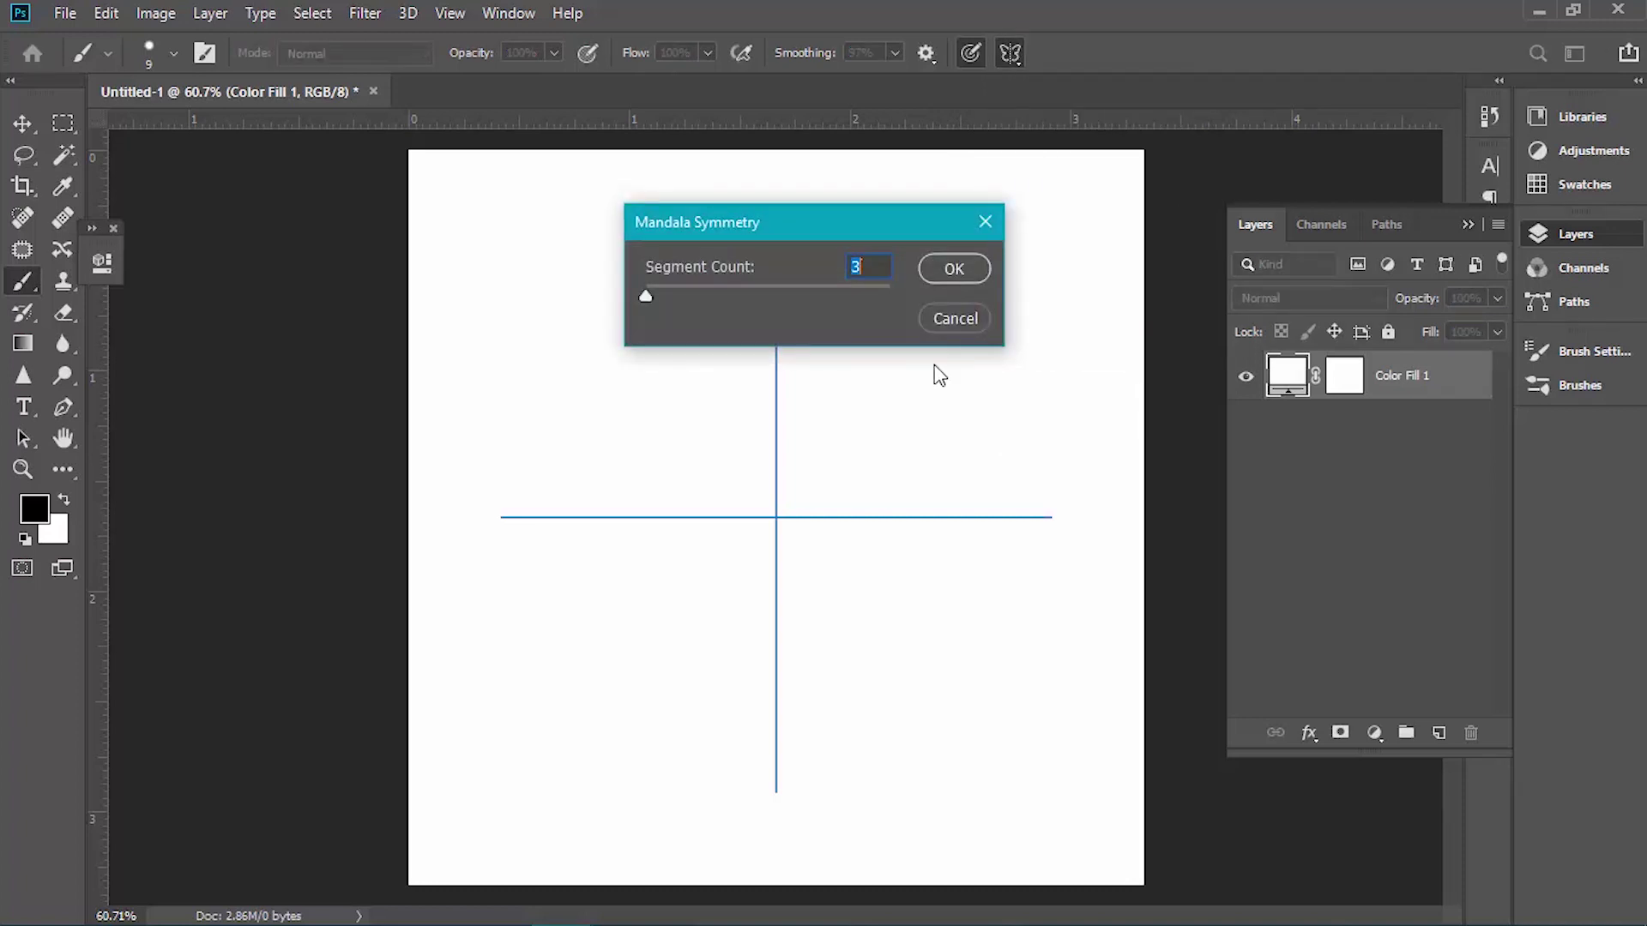
left_click(954, 324)
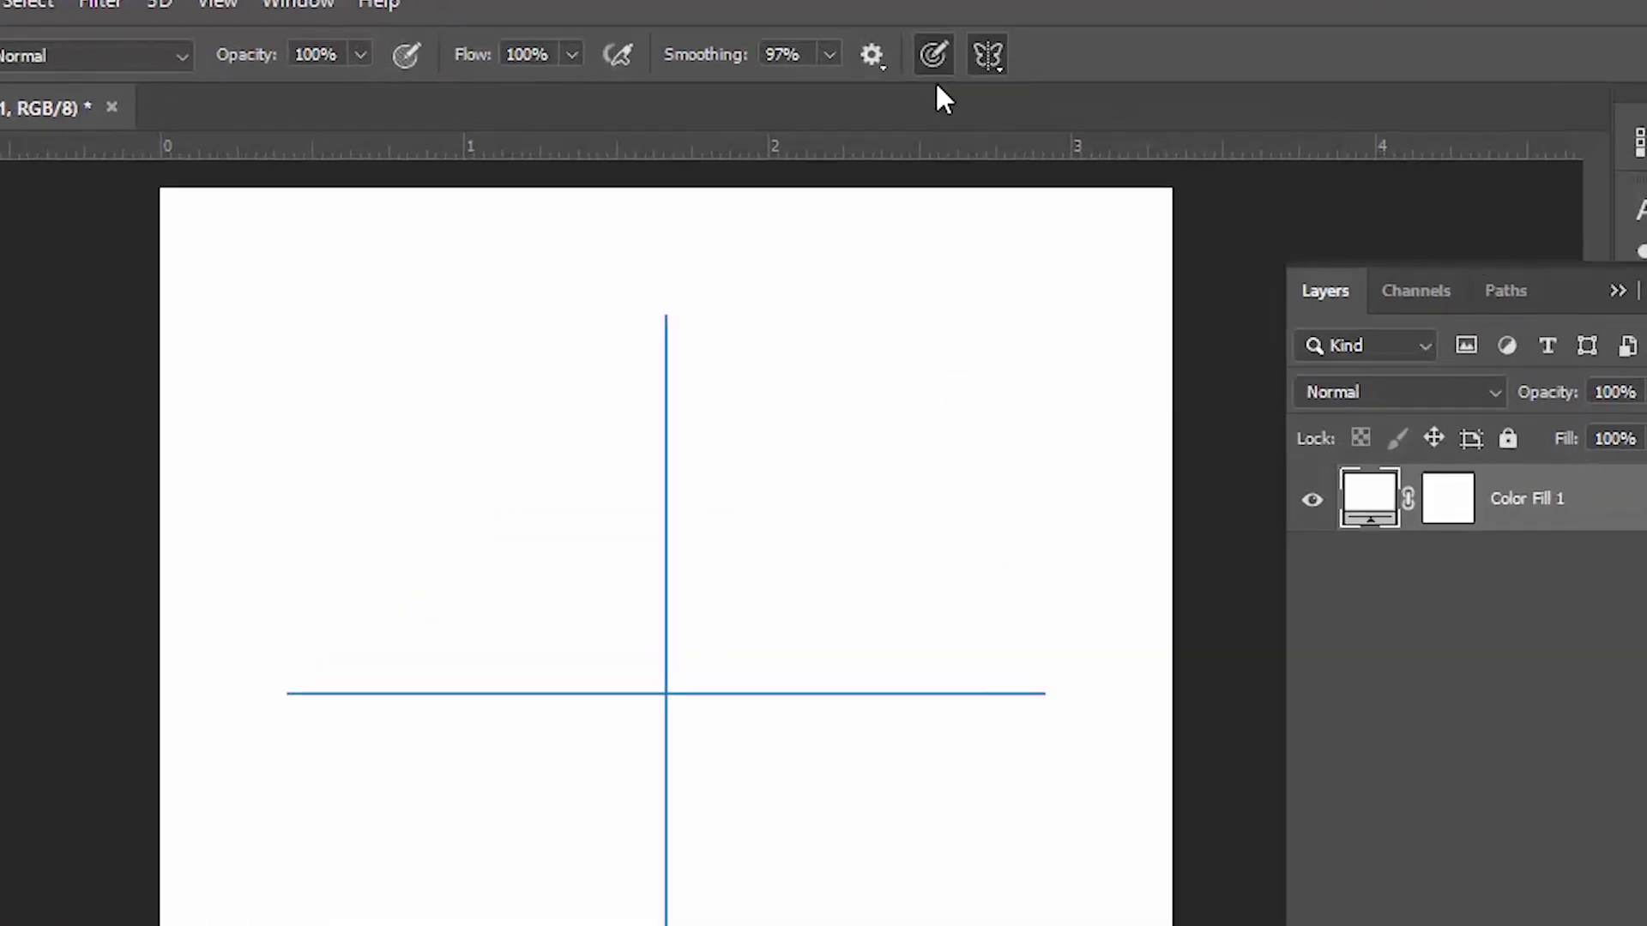
Switch the paint symmetry to Mandala with 6 segments and enlarge its guides to about 104% around the centre
left_click(1010, 54)
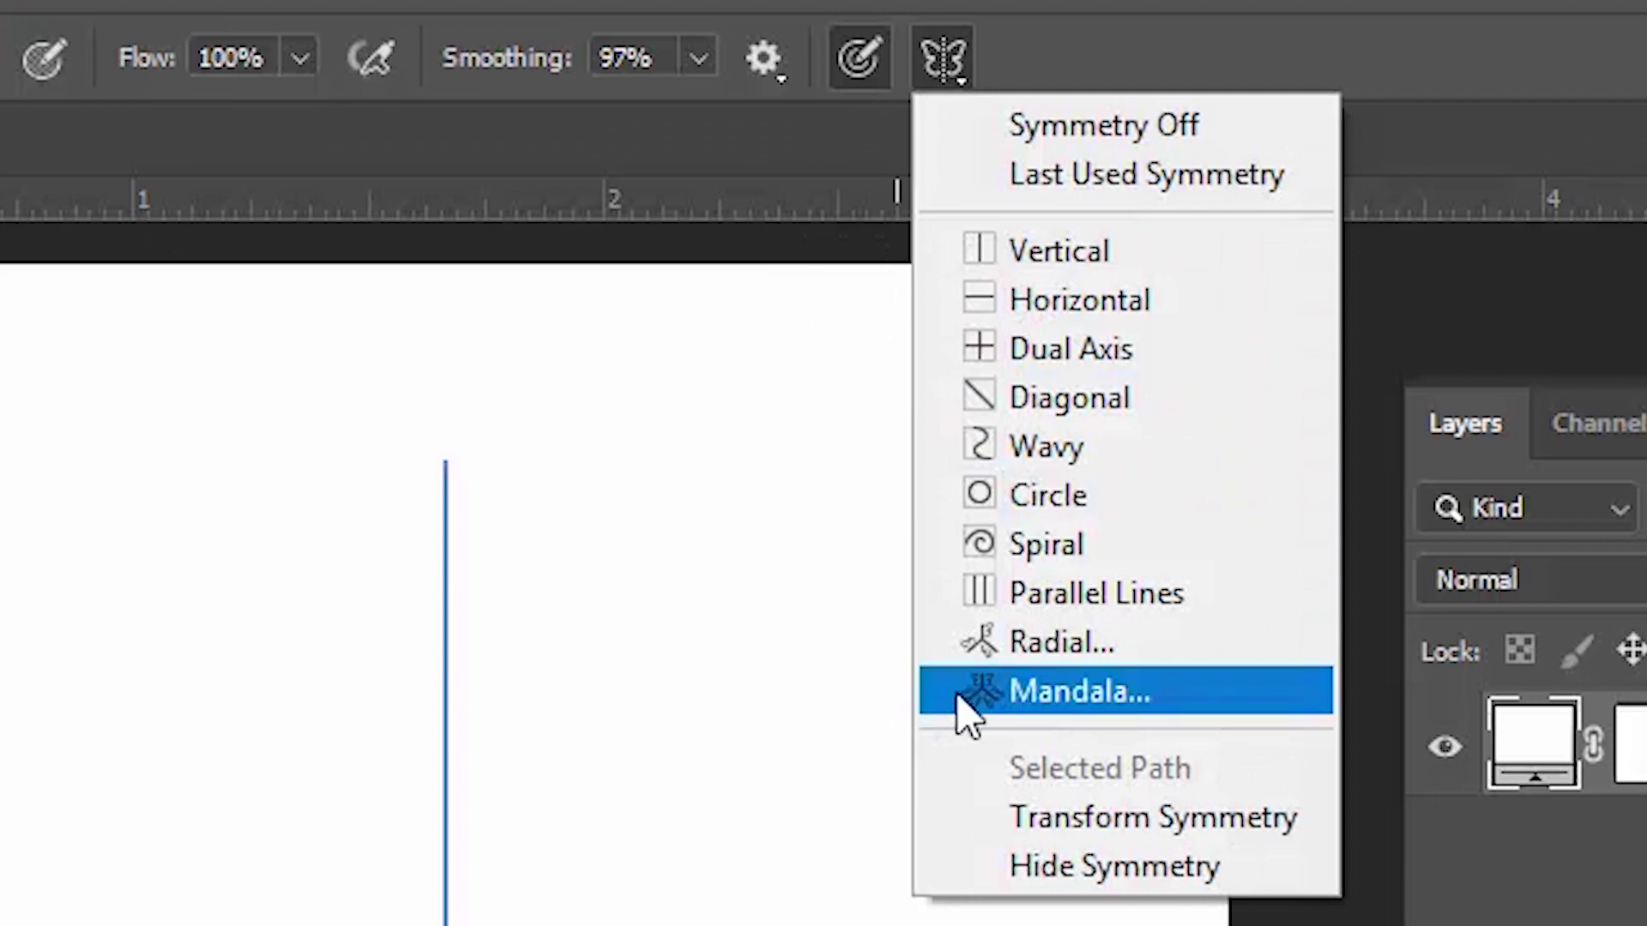
left_click(1039, 691)
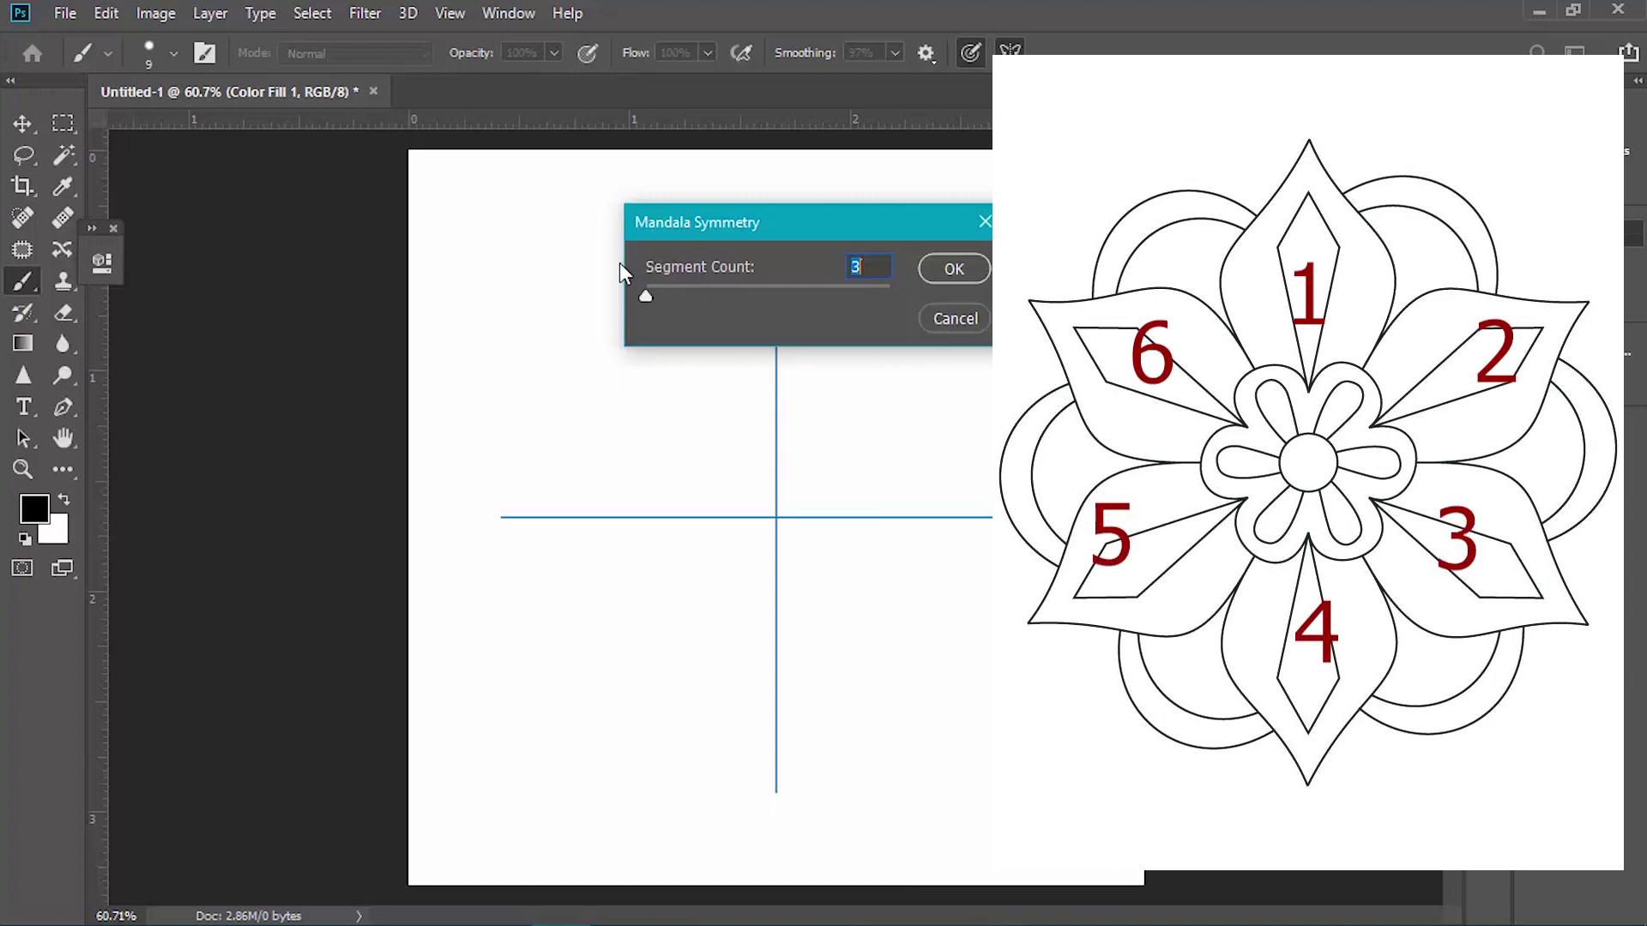
type("6")
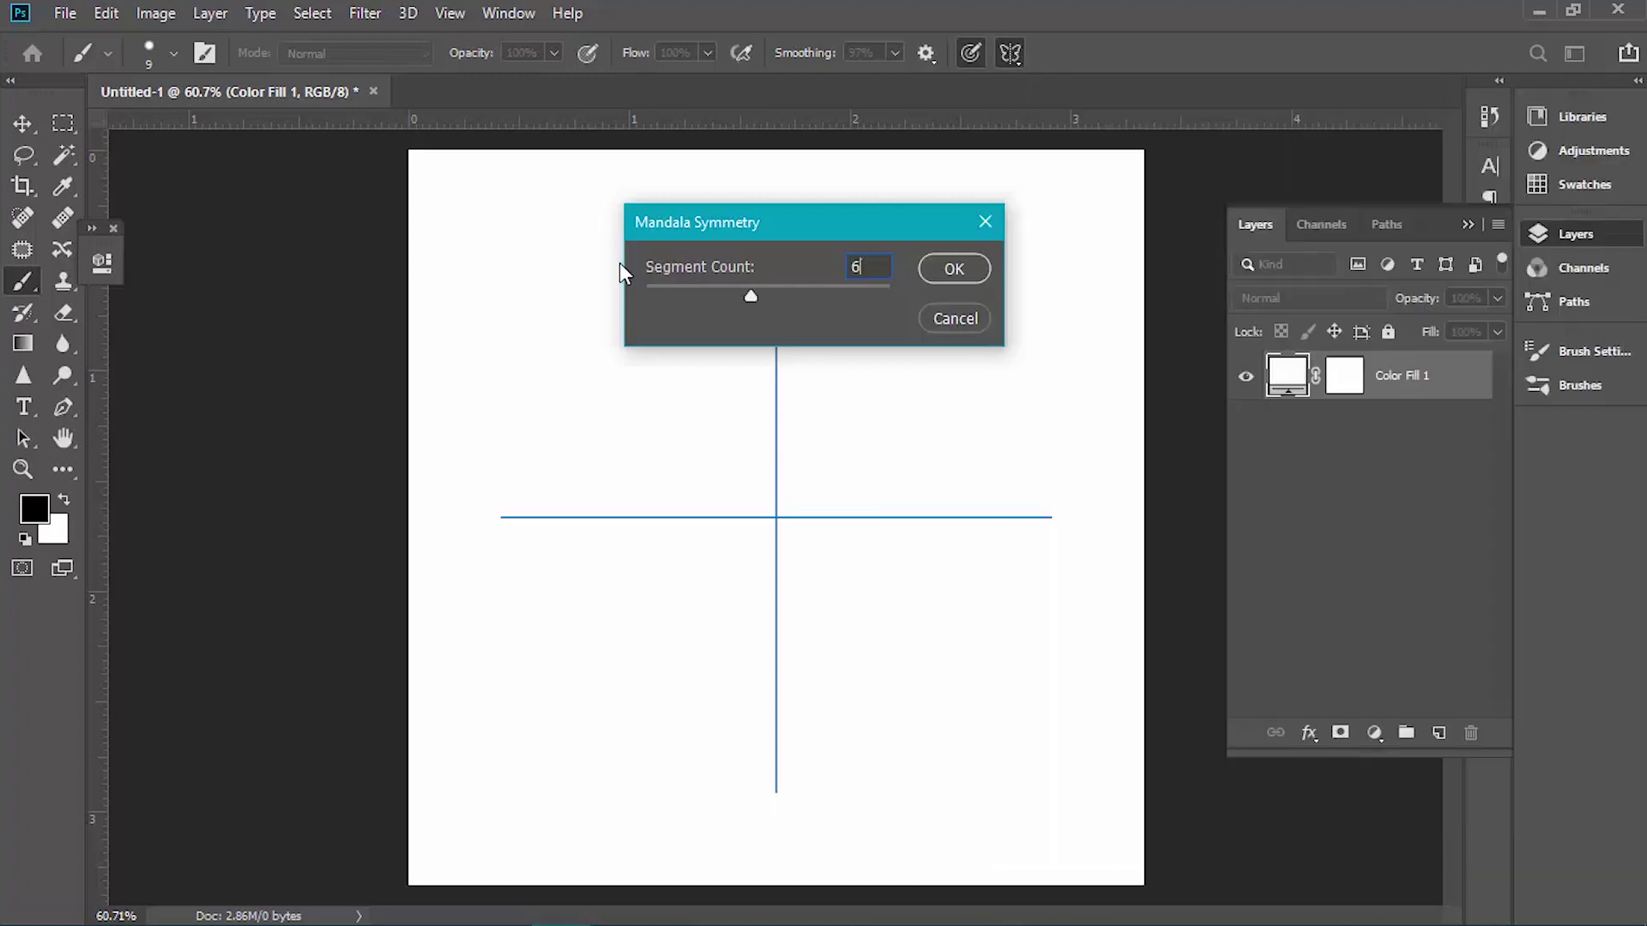
key("Return")
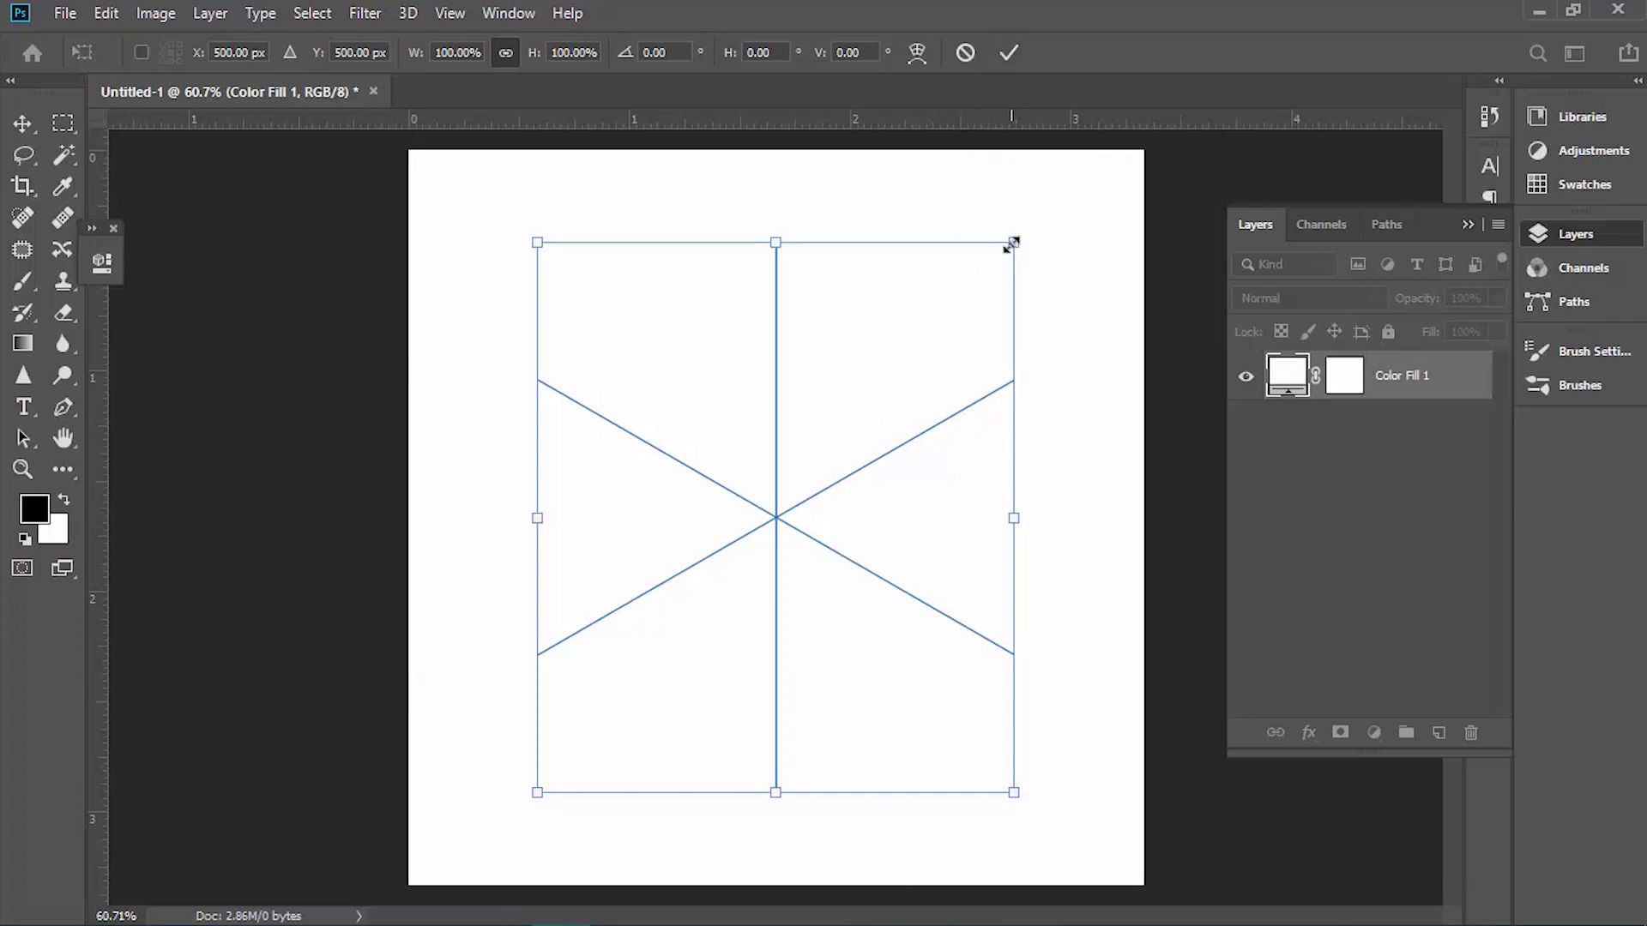
left_click_drag(1013, 243, 1035, 226)
left_click_drag(775, 444, 766, 455)
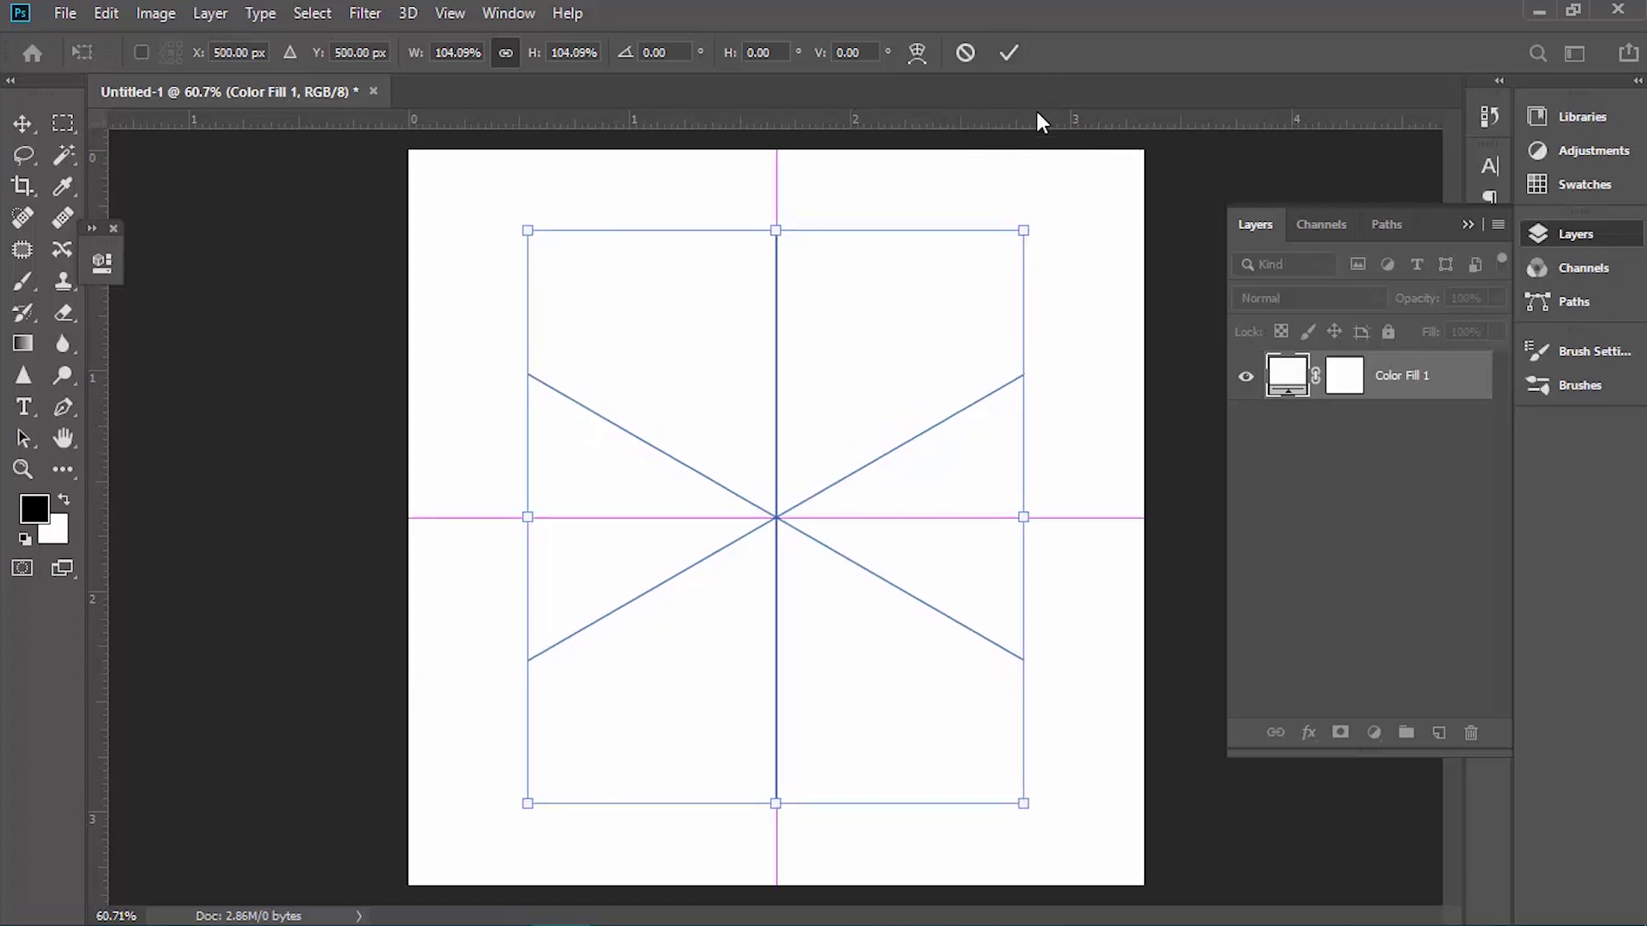
key("b")
left_click(1009, 53)
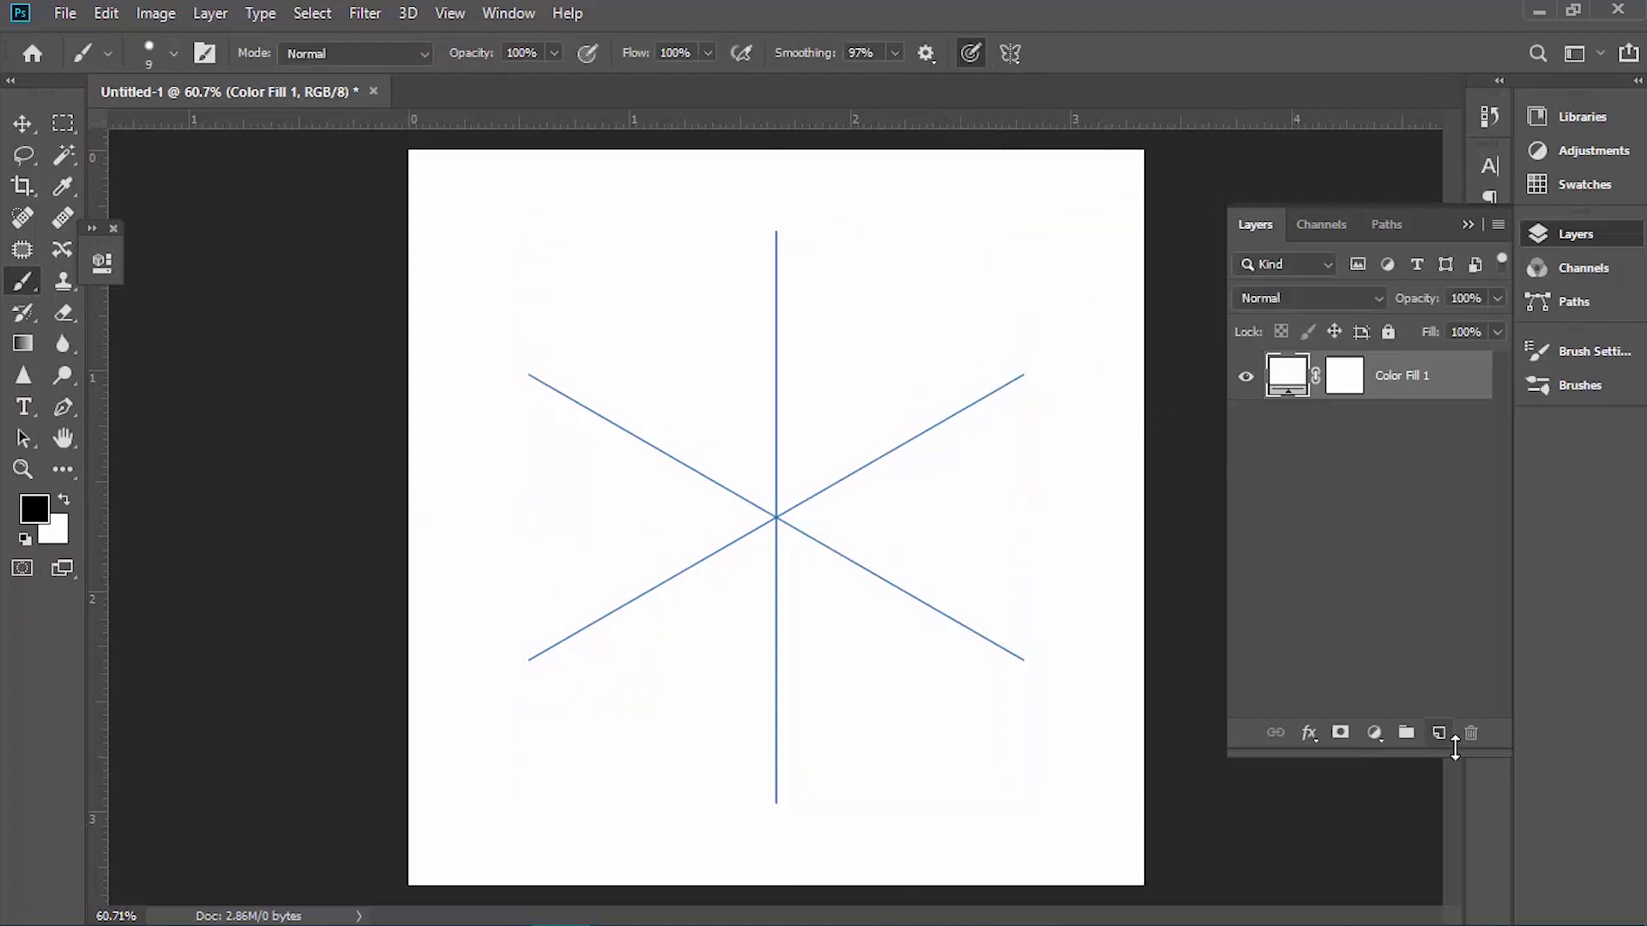
Paint a small six-petal flower around the mandala centre on a new layer, and delete that layer
left_click(1438, 734)
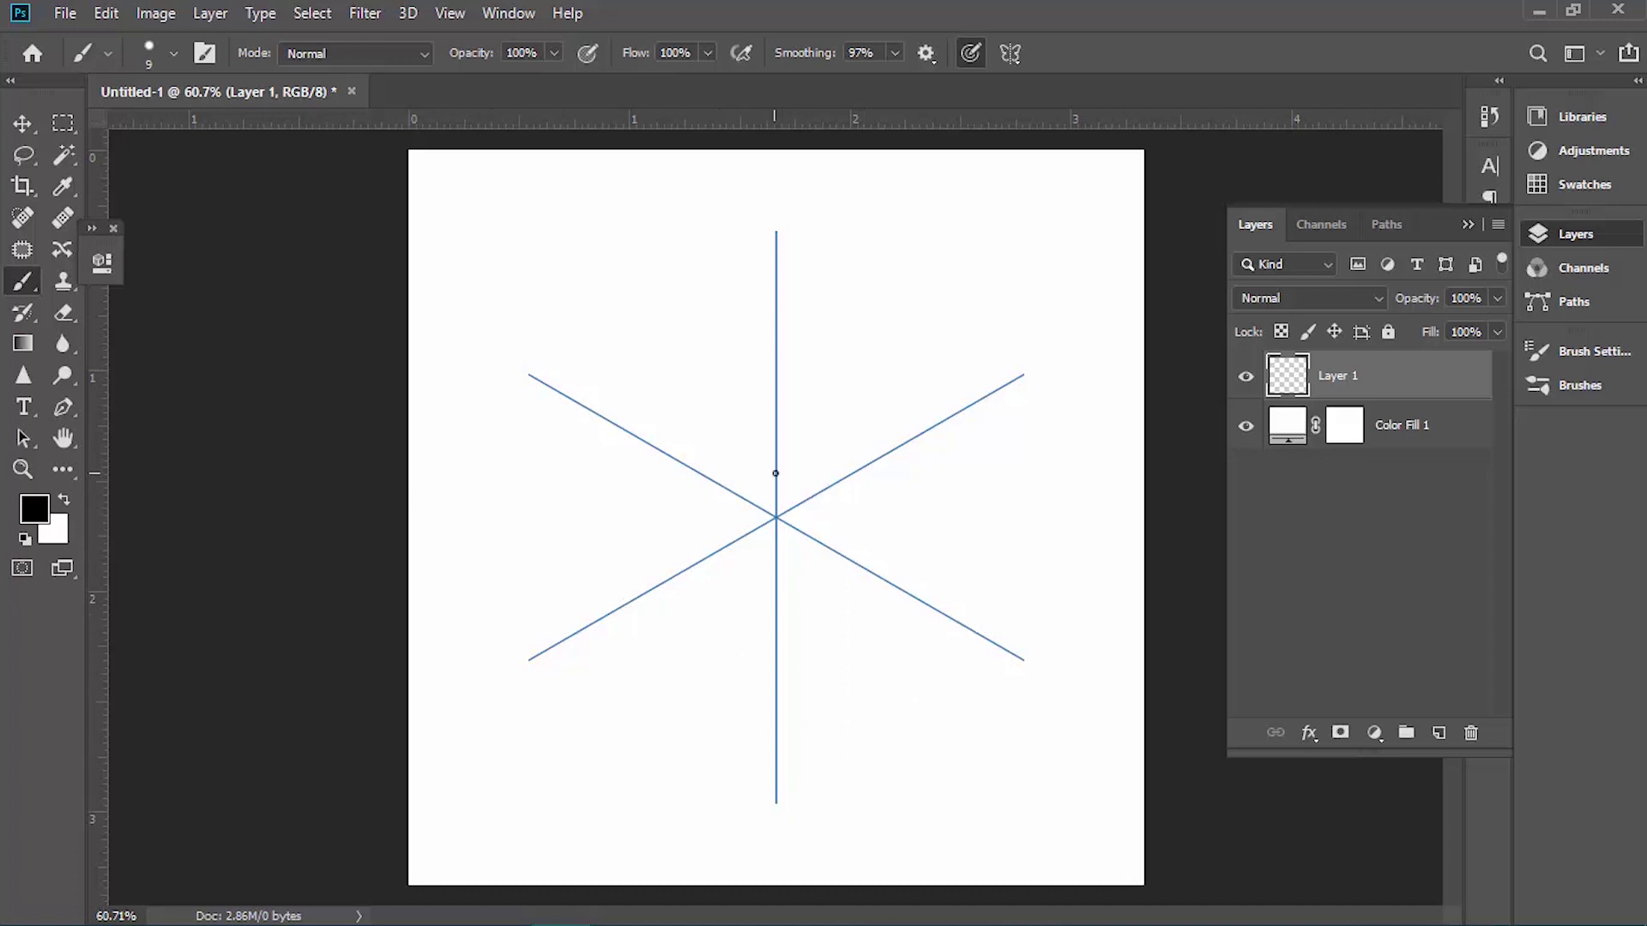
left_click_drag(775, 472, 840, 449)
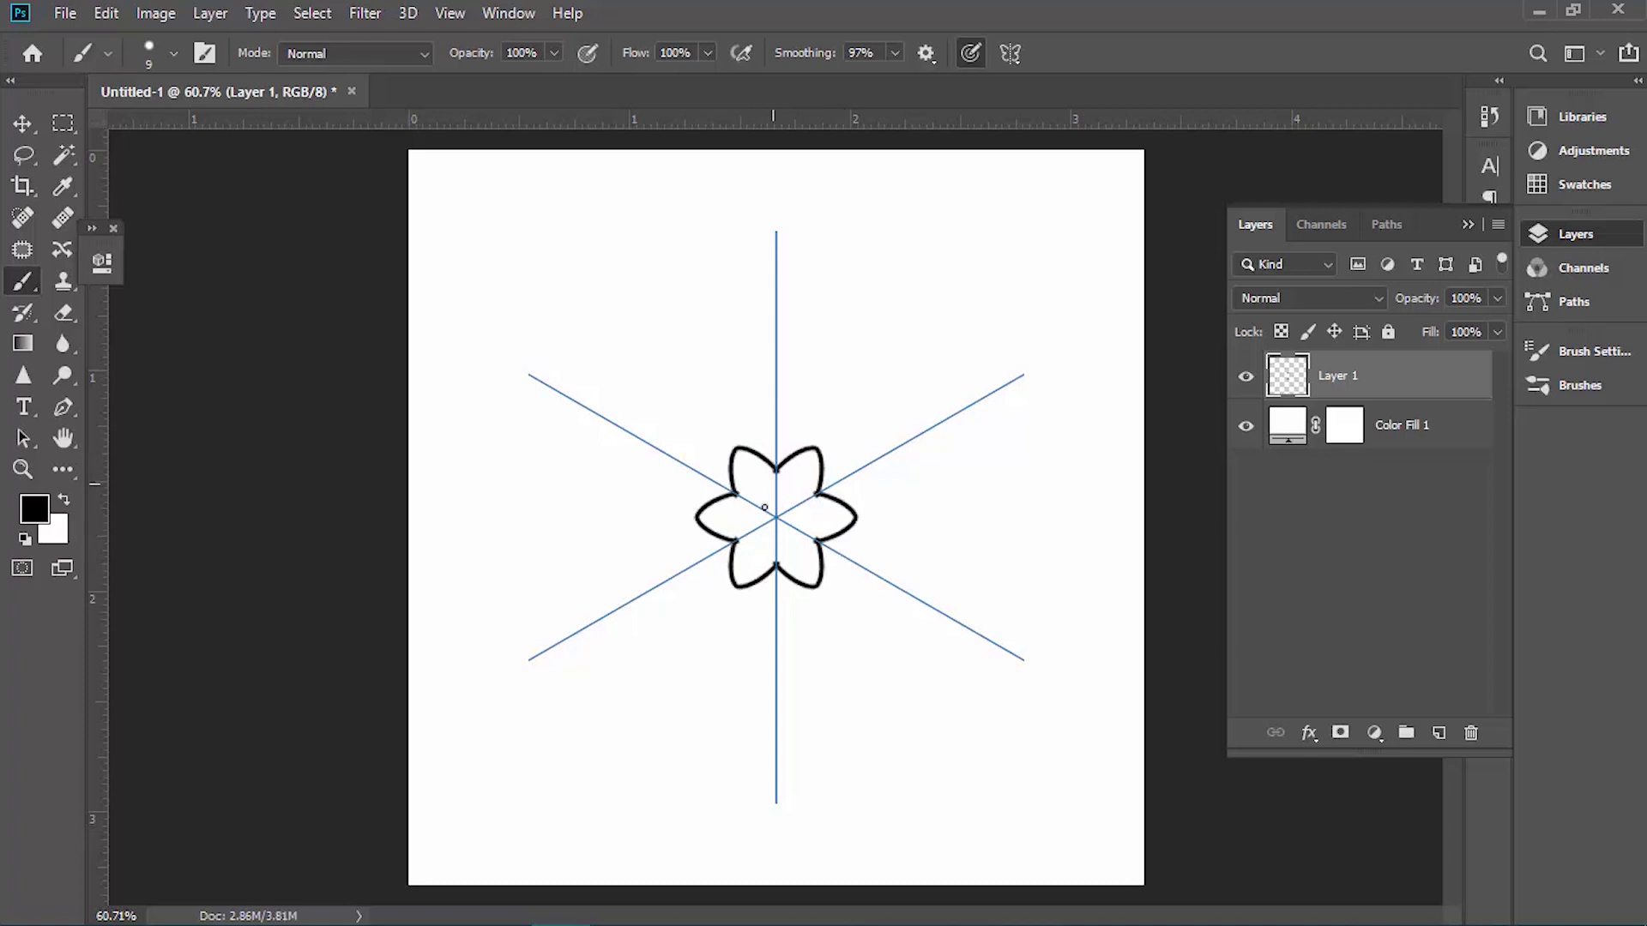
mouse_move(778, 518)
left_mouse_down()
mouse_move(819, 502)
mouse_move(861, 517)
left_mouse_up()
left_click(1470, 734)
Paint a small six-petal flower with a tiny star inside it on a new layer, and add another empty layer
left_click(1438, 732)
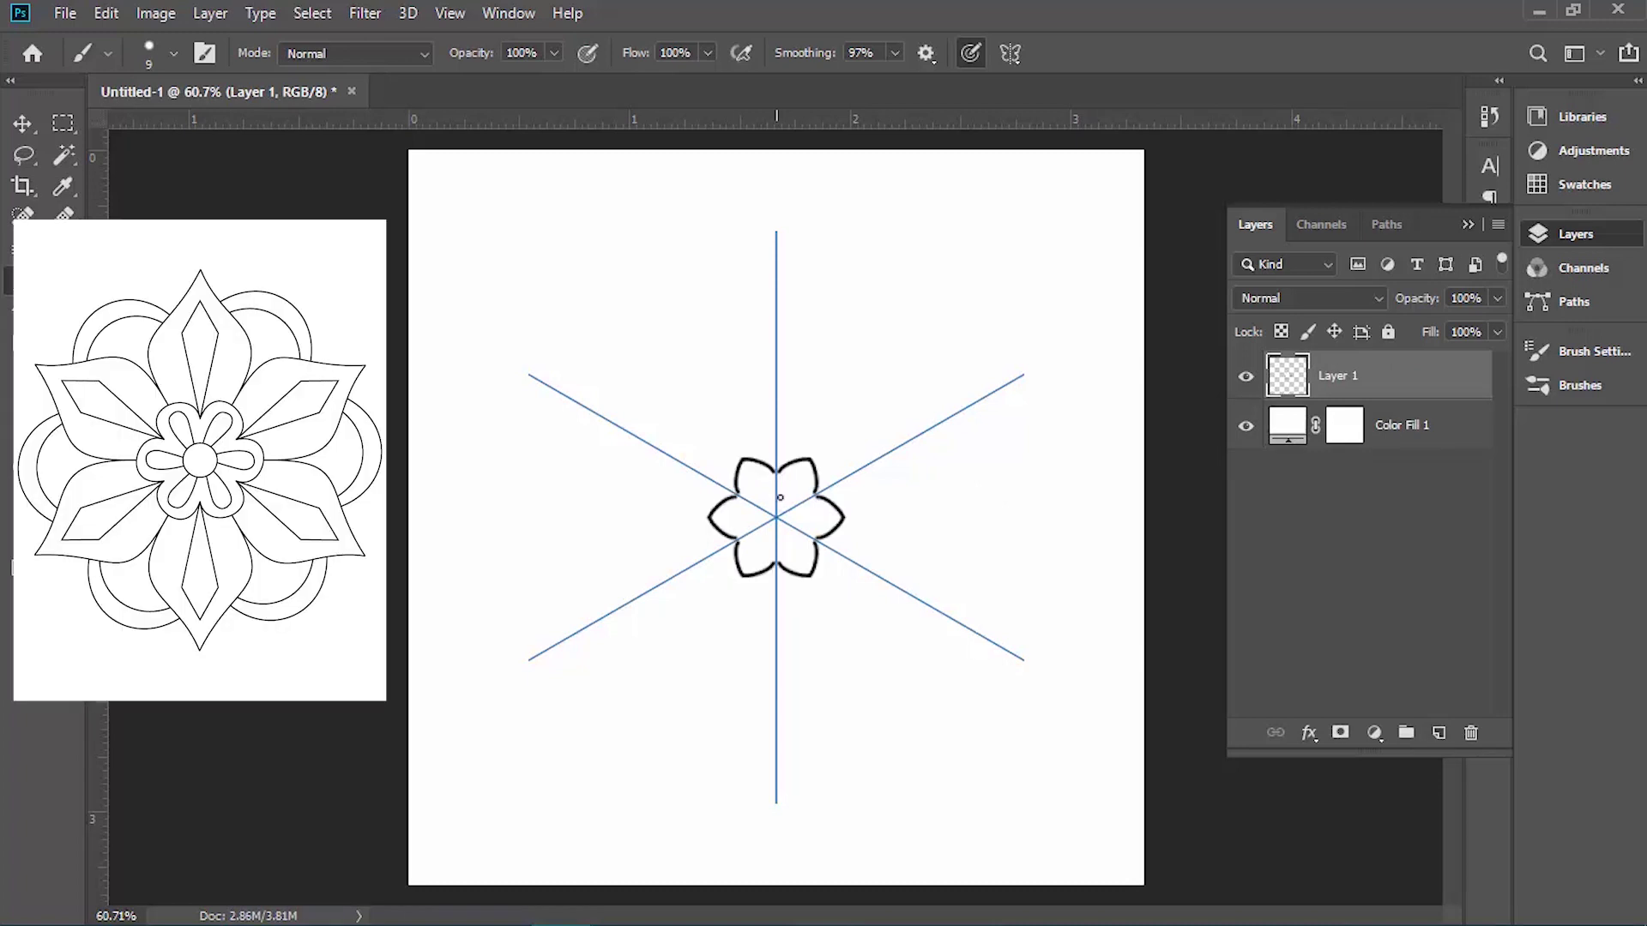
left_click_drag(777, 497, 810, 493)
left_click(1439, 734)
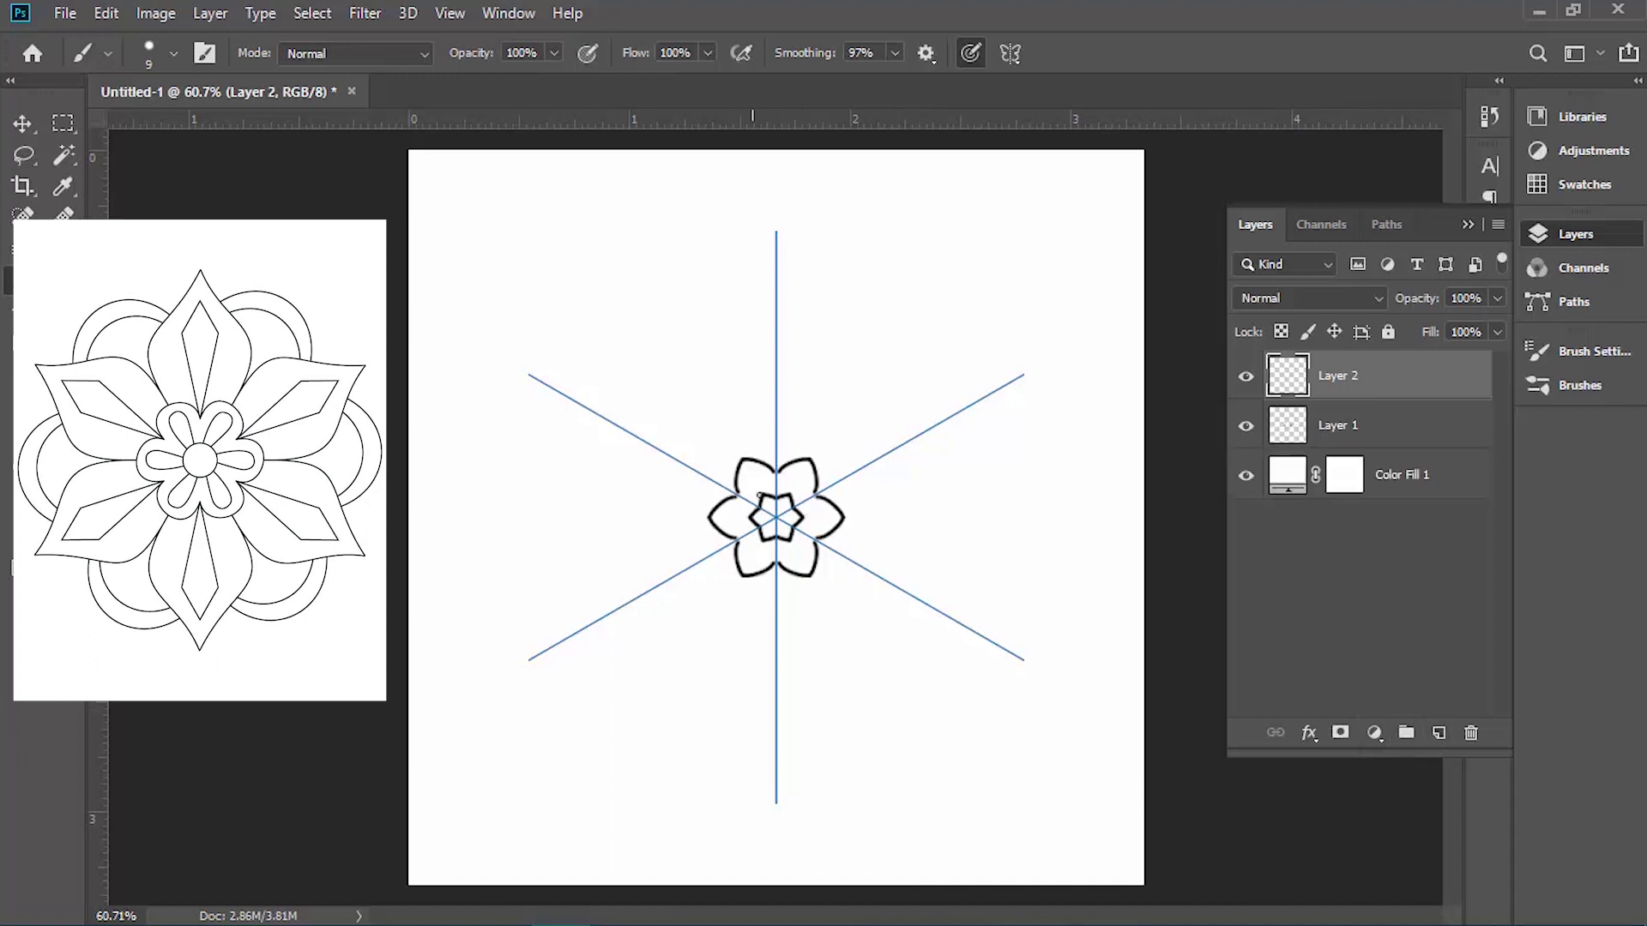
Try long pointed petals crossing at their tips around the central flower, and undo them
mouse_move(743, 463)
left_mouse_down()
mouse_move(710, 305)
mouse_move(699, 394)
mouse_move(808, 243)
mouse_move(749, 423)
left_mouse_up()
mouse_move(1288, 393)
left_mouse_down()
mouse_move(1470, 733)
mouse_move(1455, 731)
left_mouse_up()
left_click(1448, 733)
mouse_move(802, 463)
left_mouse_down()
mouse_move(777, 274)
mouse_move(810, 245)
left_mouse_up()
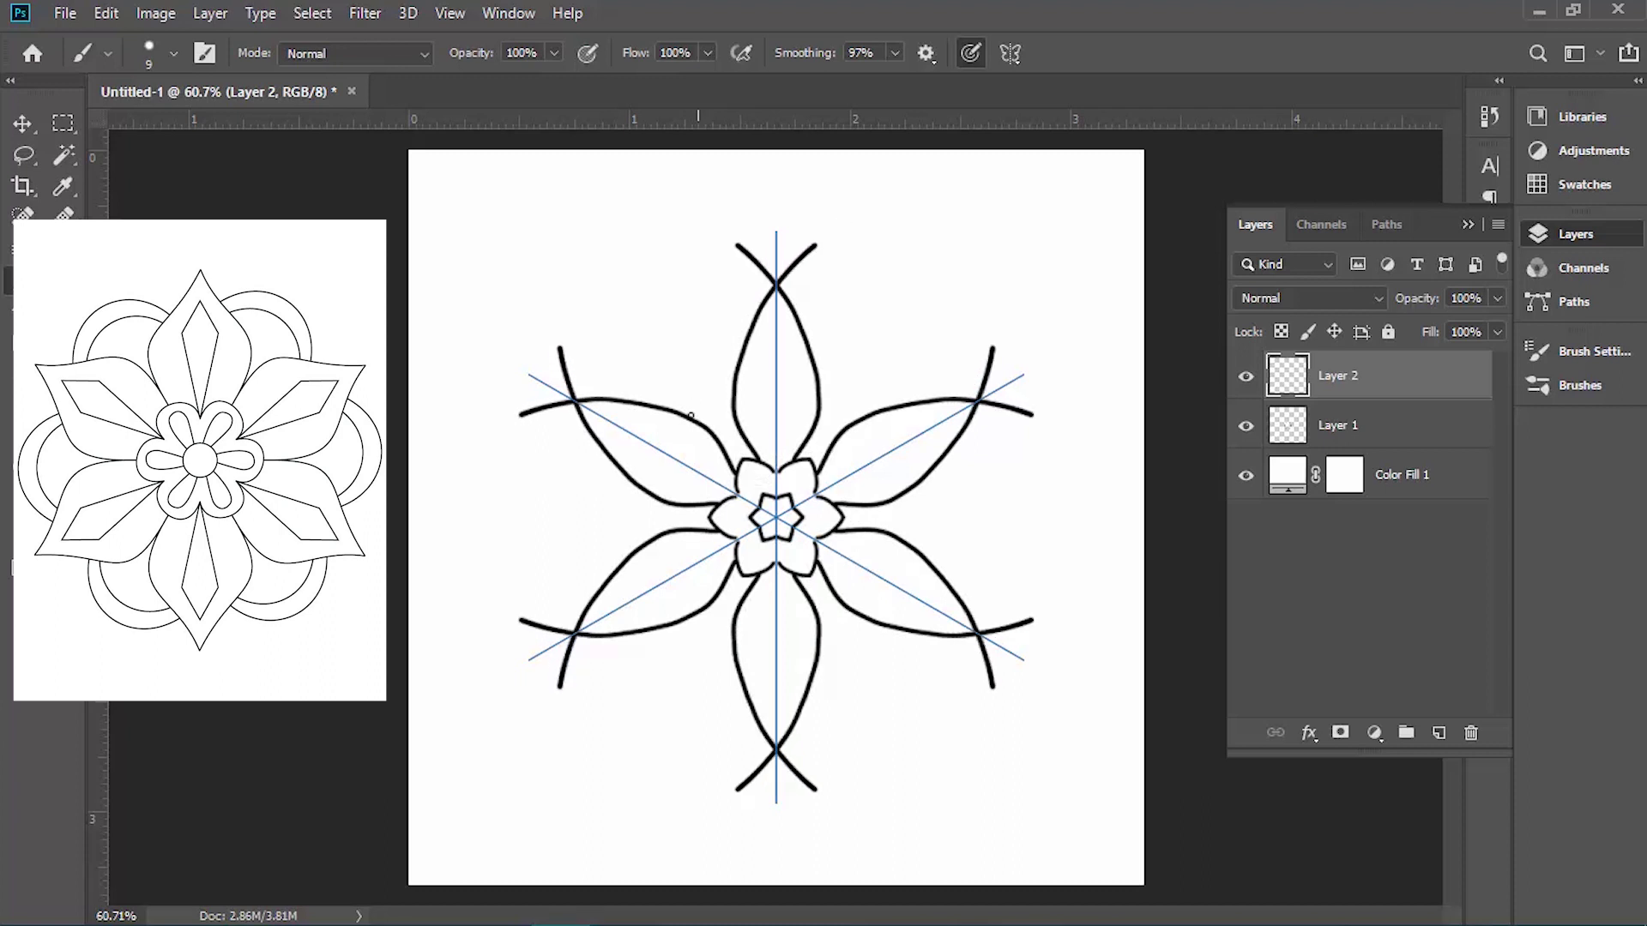
key("ctrl+z")
Reapply the six-segment mandala symmetry at its default size and paint pointed inner petals with a larger six-pointed outline around them
left_click(1009, 53)
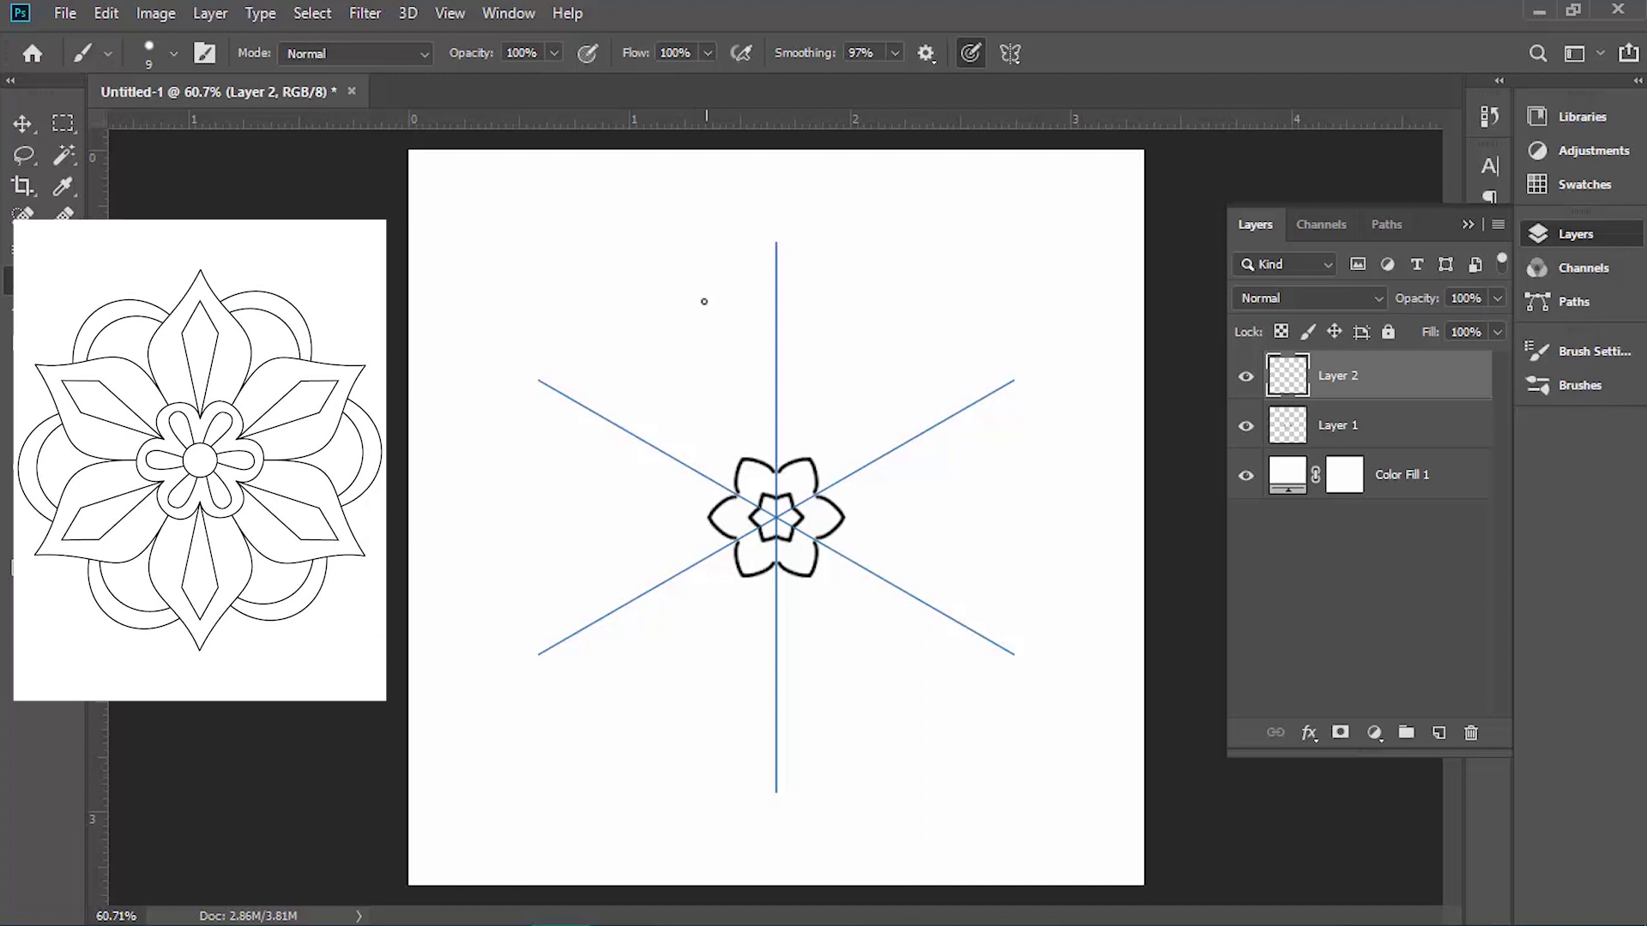
left_click_drag(647, 357, 647, 355)
key("ctrl+z")
mouse_move(717, 213)
left_mouse_down()
mouse_move(772, 331)
mouse_move(698, 394)
mouse_move(770, 392)
mouse_move(737, 463)
left_mouse_up()
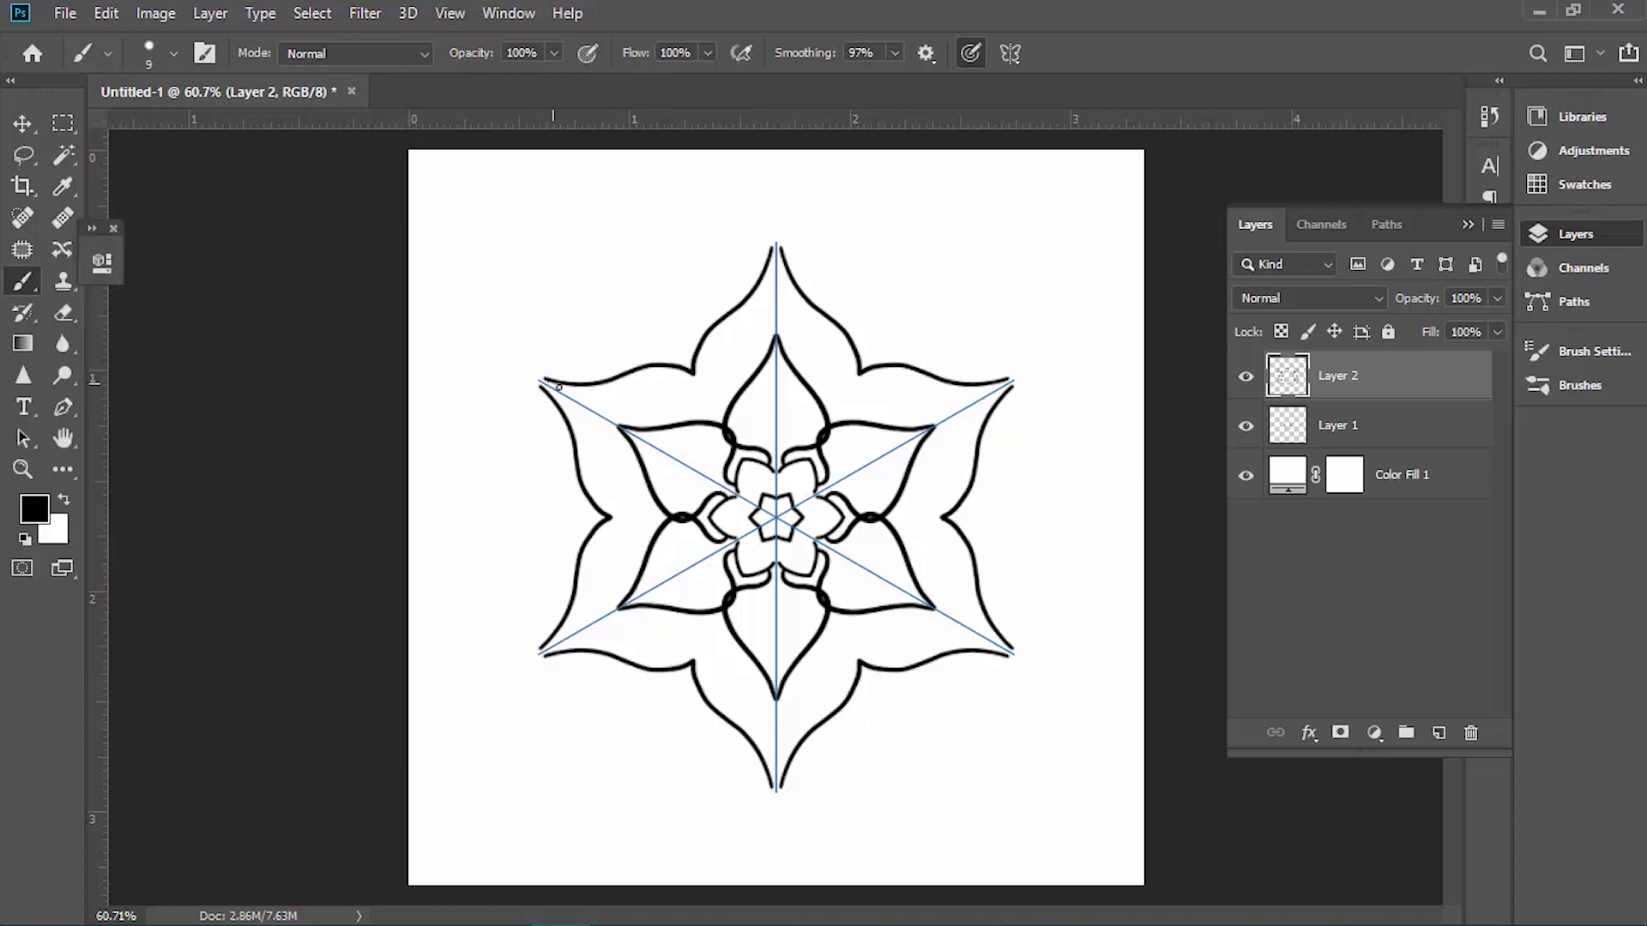
On a new layer, paint rounded lobes between the outline's points and teardrops inside the inner petals
mouse_move(549, 380)
left_mouse_down()
mouse_move(583, 328)
mouse_move(695, 273)
left_mouse_up()
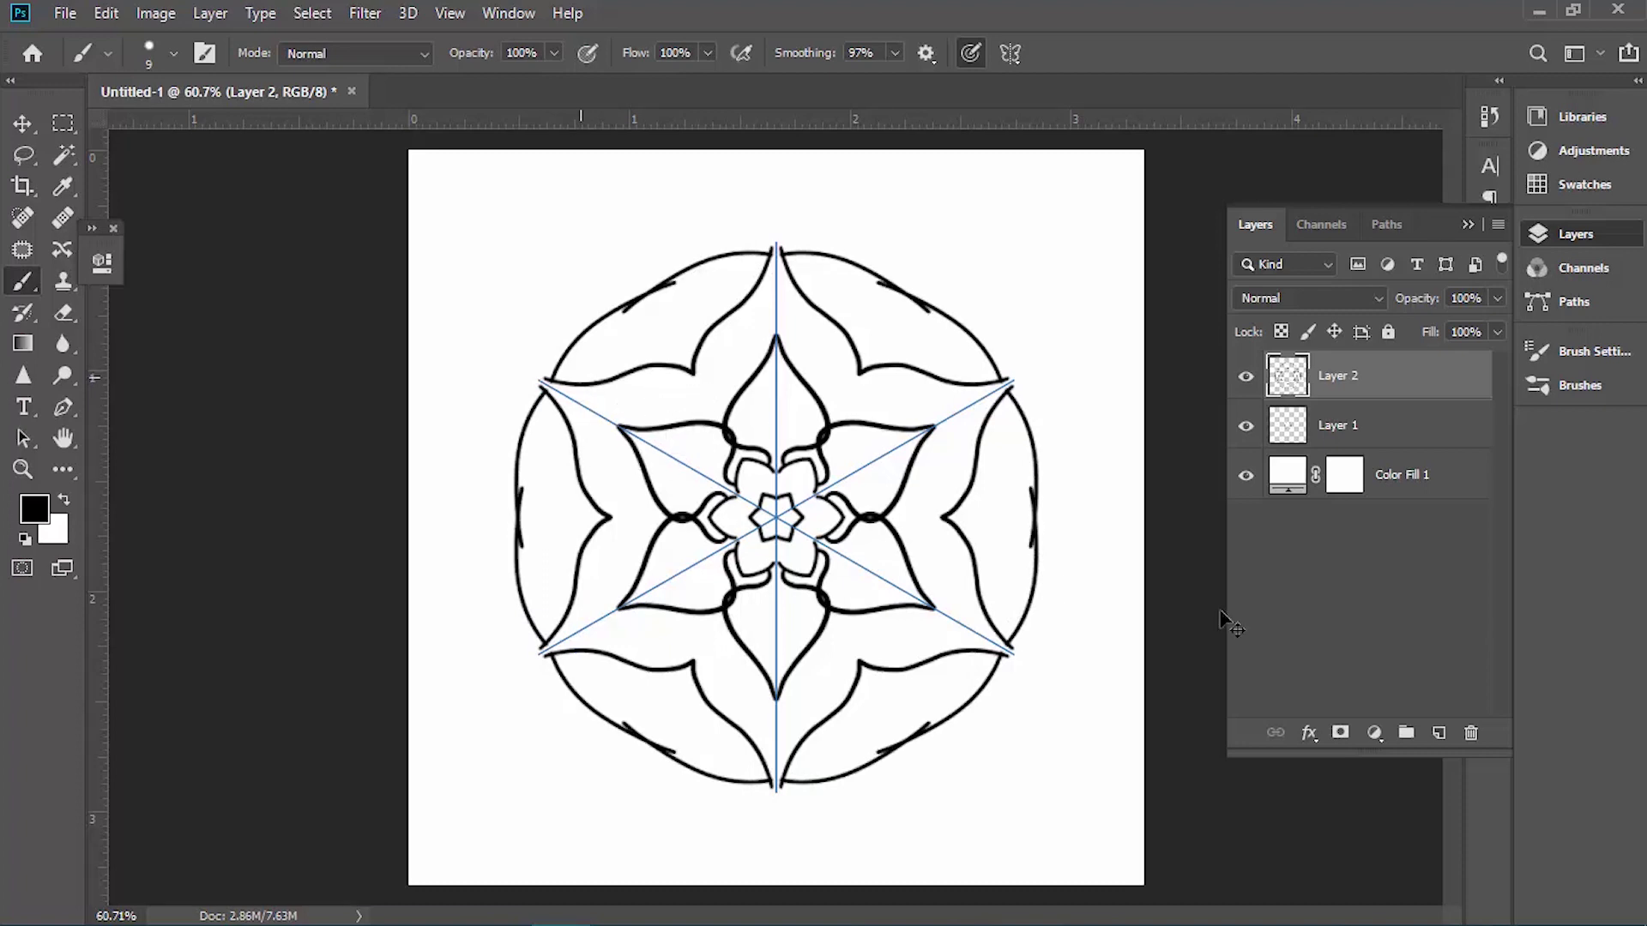
key("ctrl+z")
left_click(1438, 733)
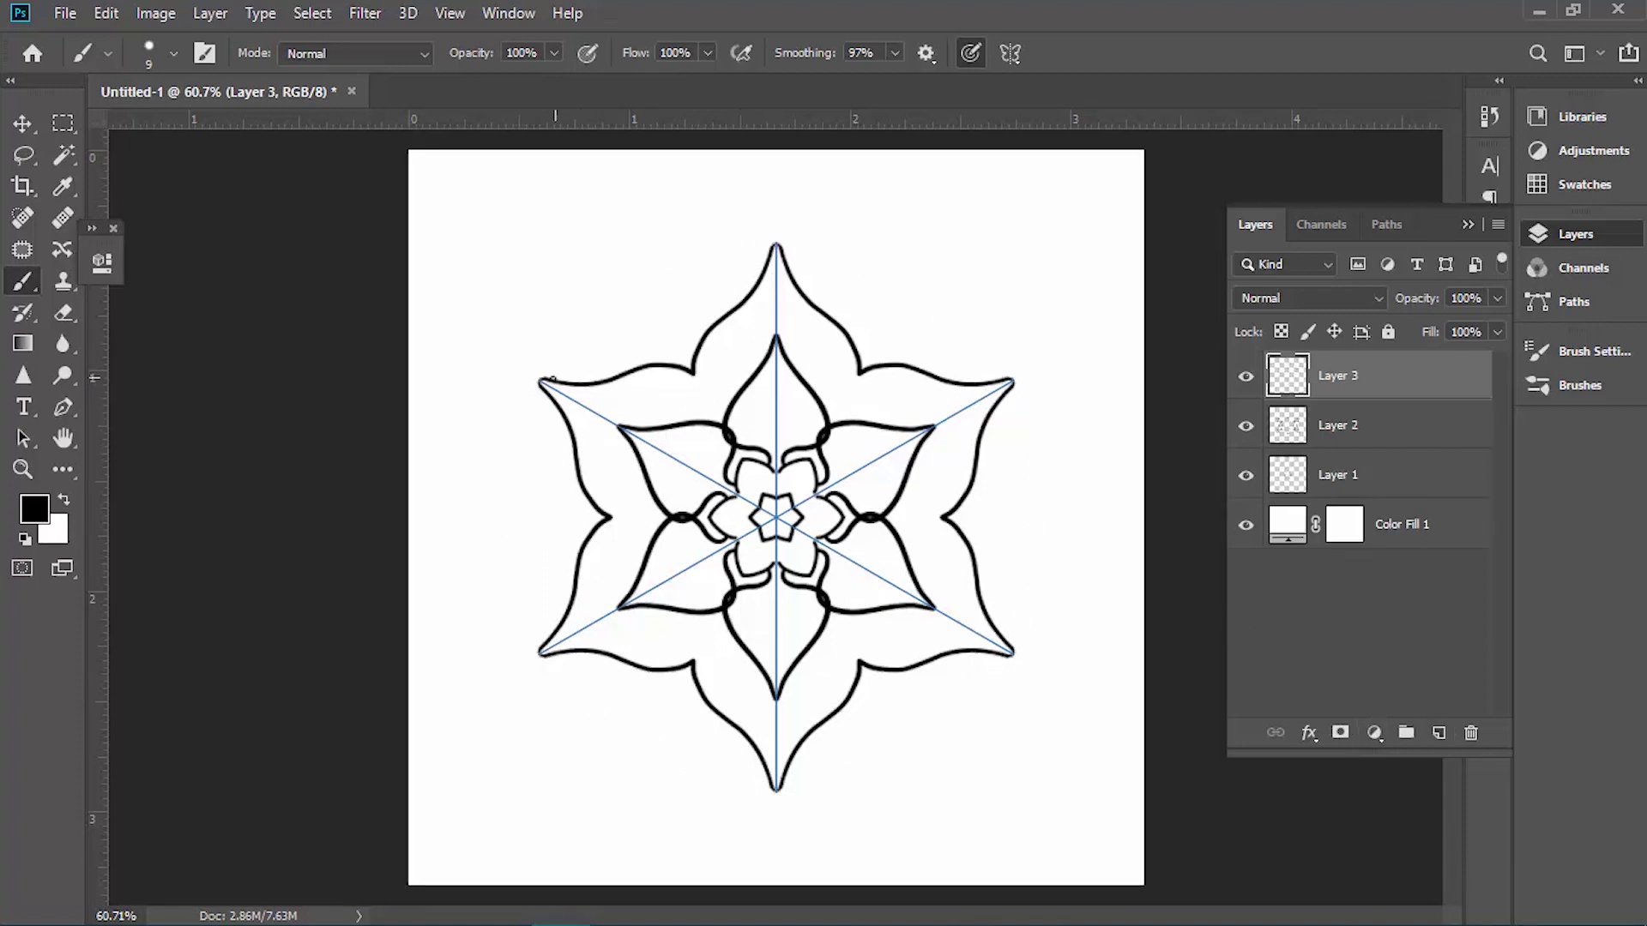
mouse_move(610, 372)
left_mouse_down()
mouse_move(606, 312)
mouse_move(667, 268)
left_mouse_up()
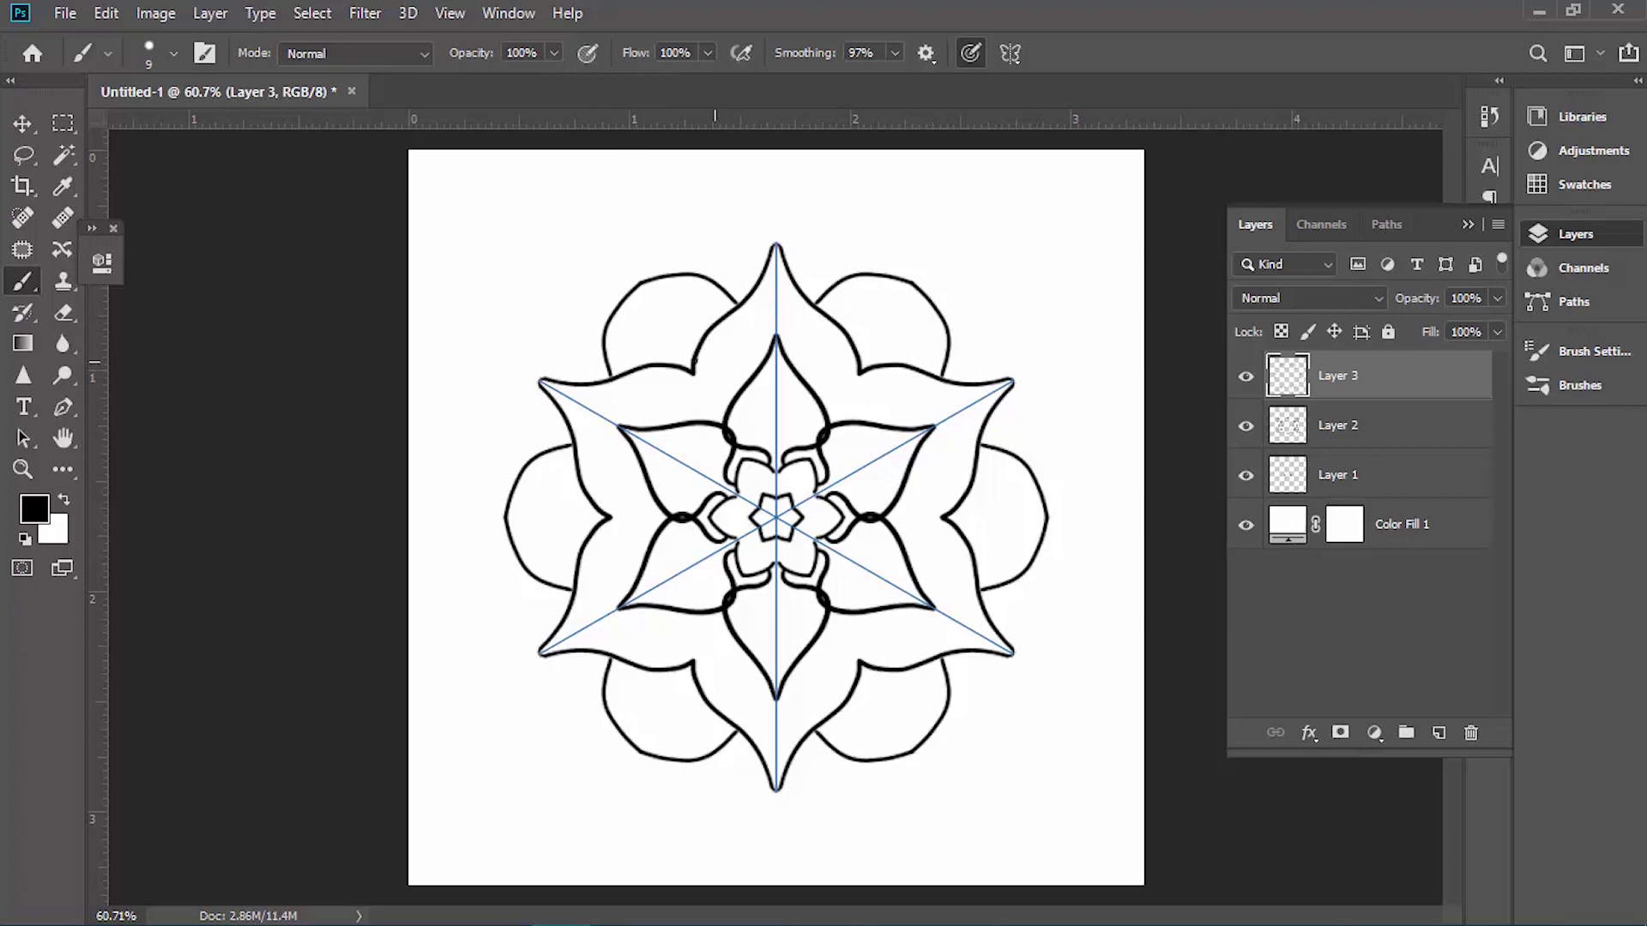
mouse_move(776, 378)
left_mouse_down()
mouse_move(752, 433)
mouse_move(772, 463)
left_mouse_up()
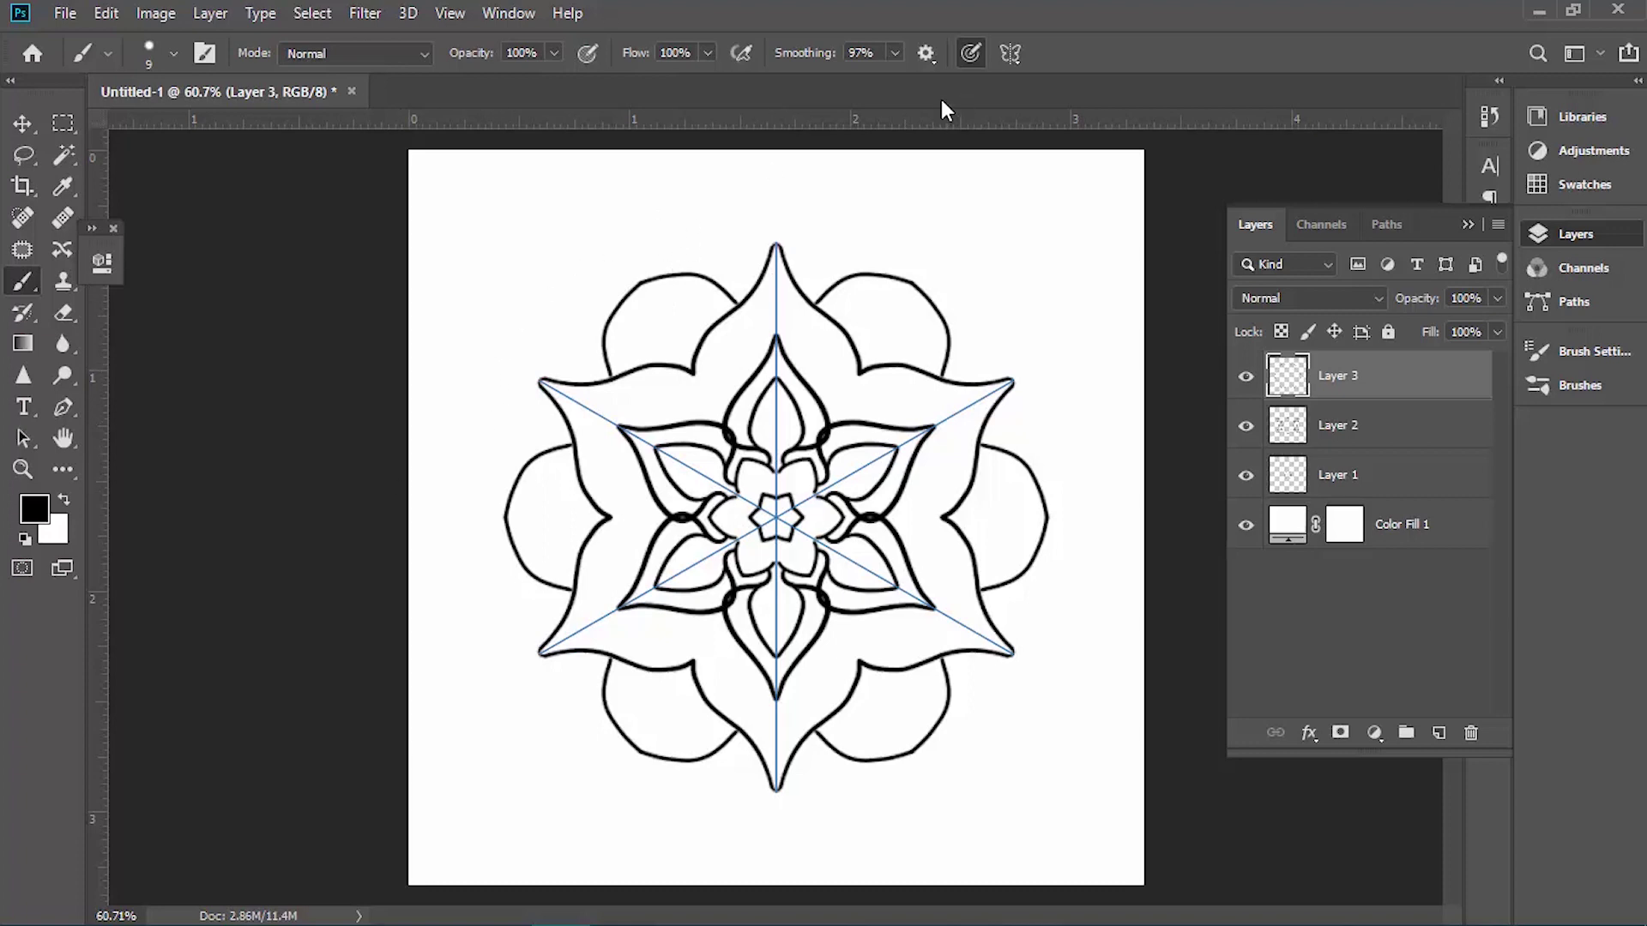
Switch the paint symmetry to Radial with 6 segments, paint a sweeping curve around the mandala, and undo it
left_click(1009, 53)
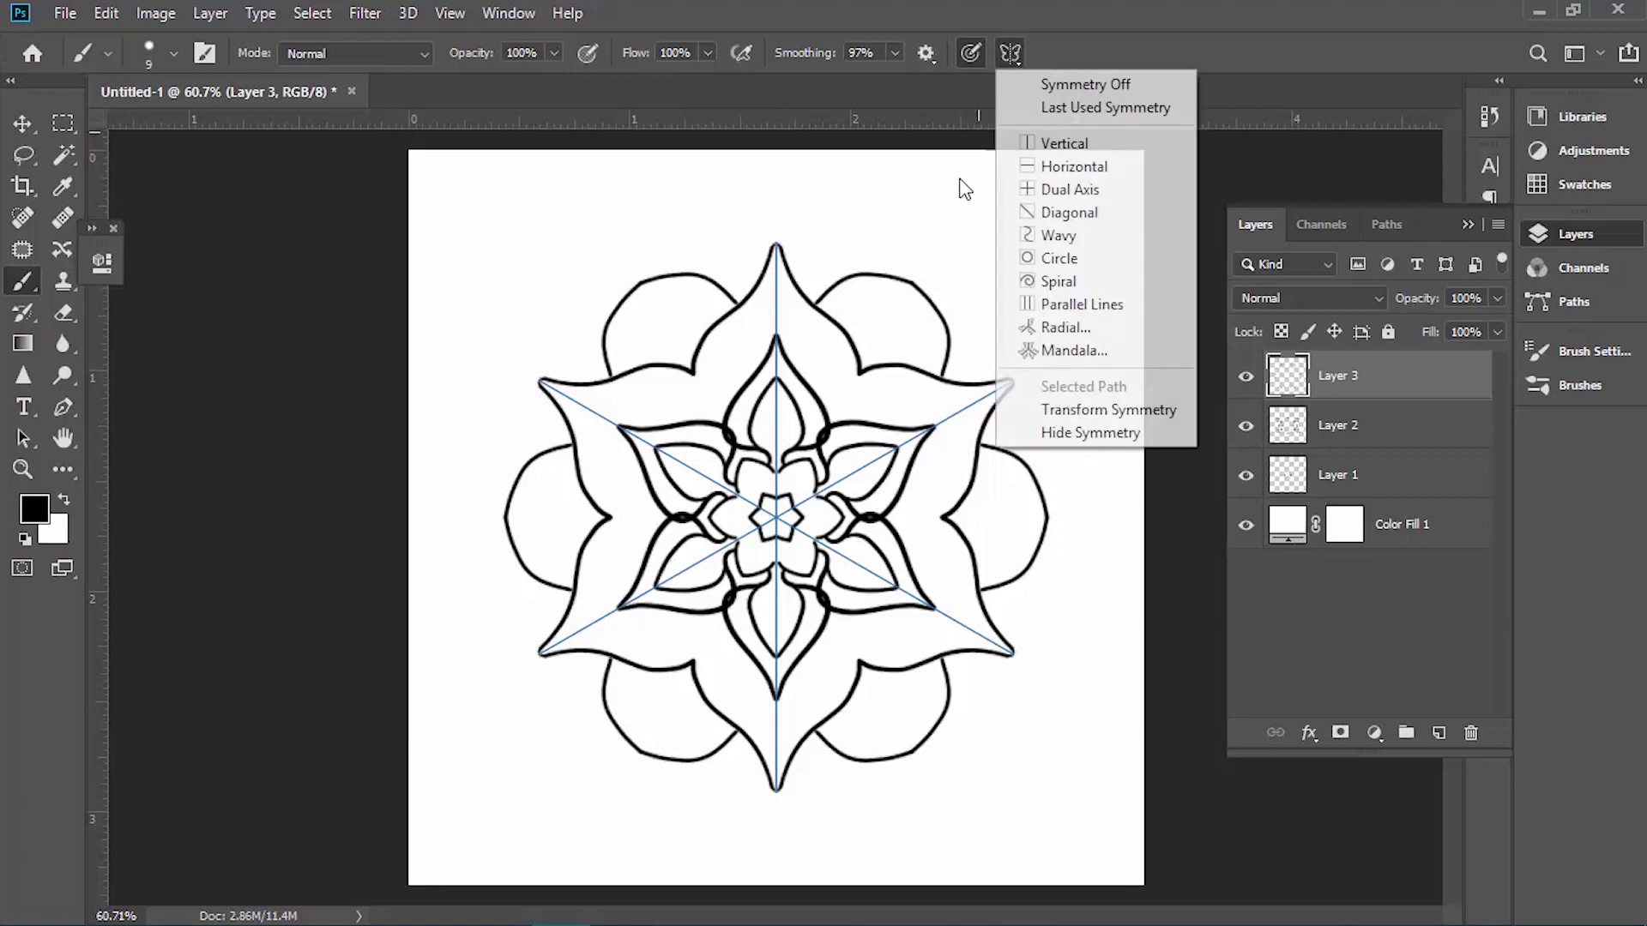
left_click(1031, 328)
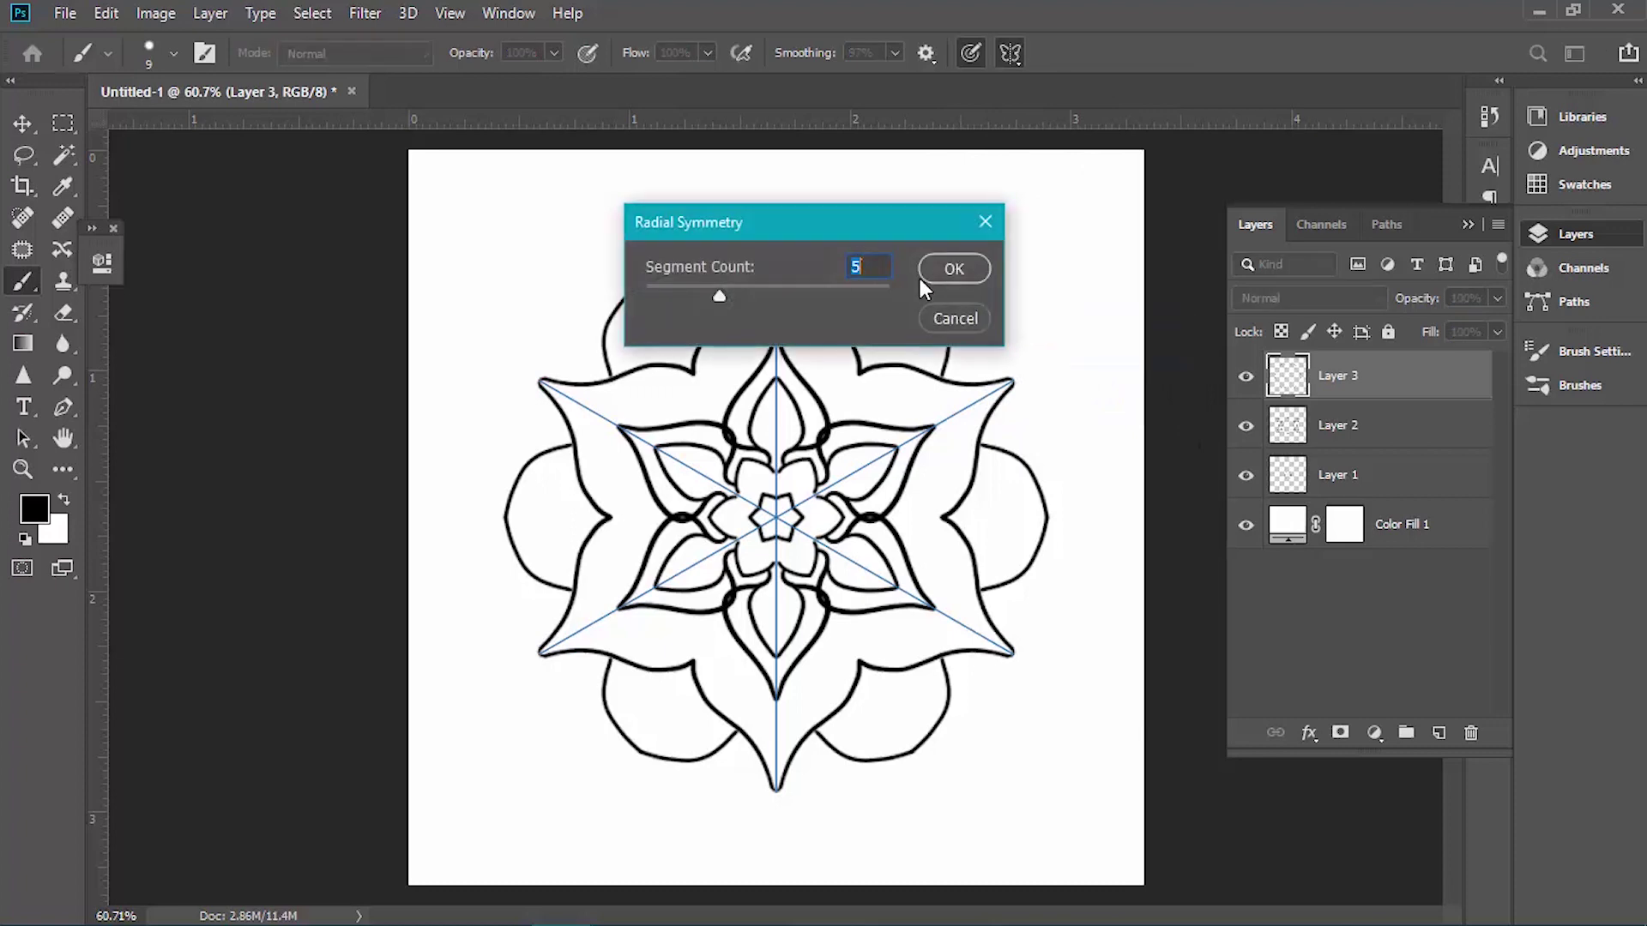
type("6")
key("Return")
left_click(1008, 52)
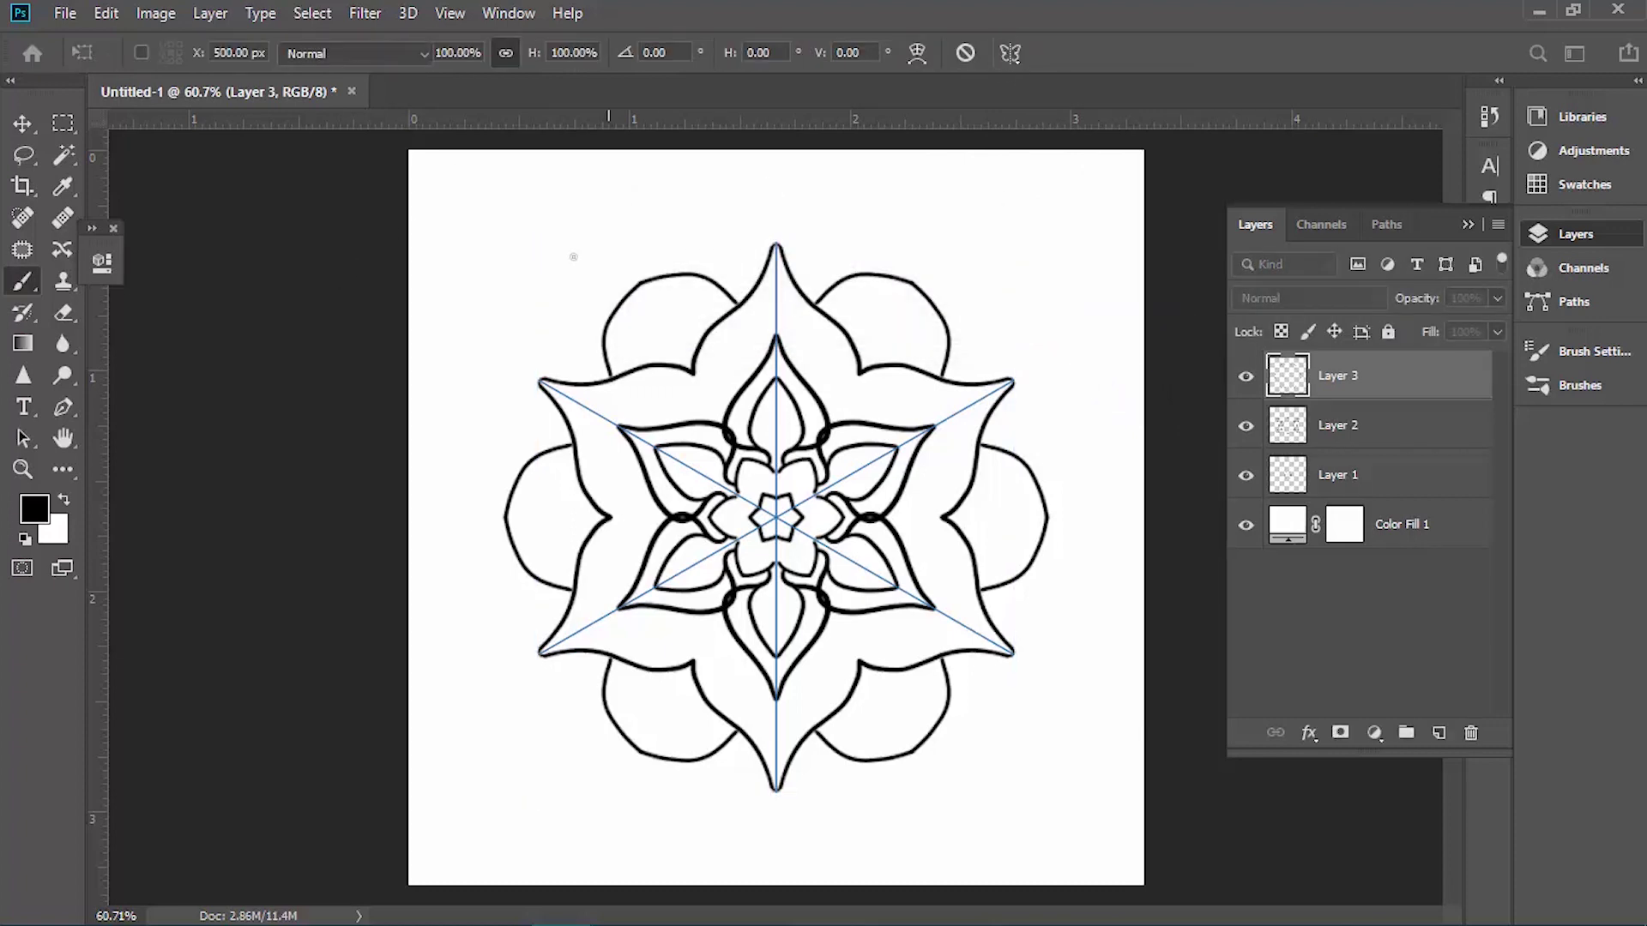
mouse_move(565, 330)
left_mouse_down()
mouse_move(650, 276)
mouse_move(762, 262)
mouse_move(723, 240)
mouse_move(632, 251)
mouse_move(535, 307)
mouse_move(506, 345)
mouse_move(409, 592)
mouse_move(442, 701)
mouse_move(412, 746)
left_mouse_up()
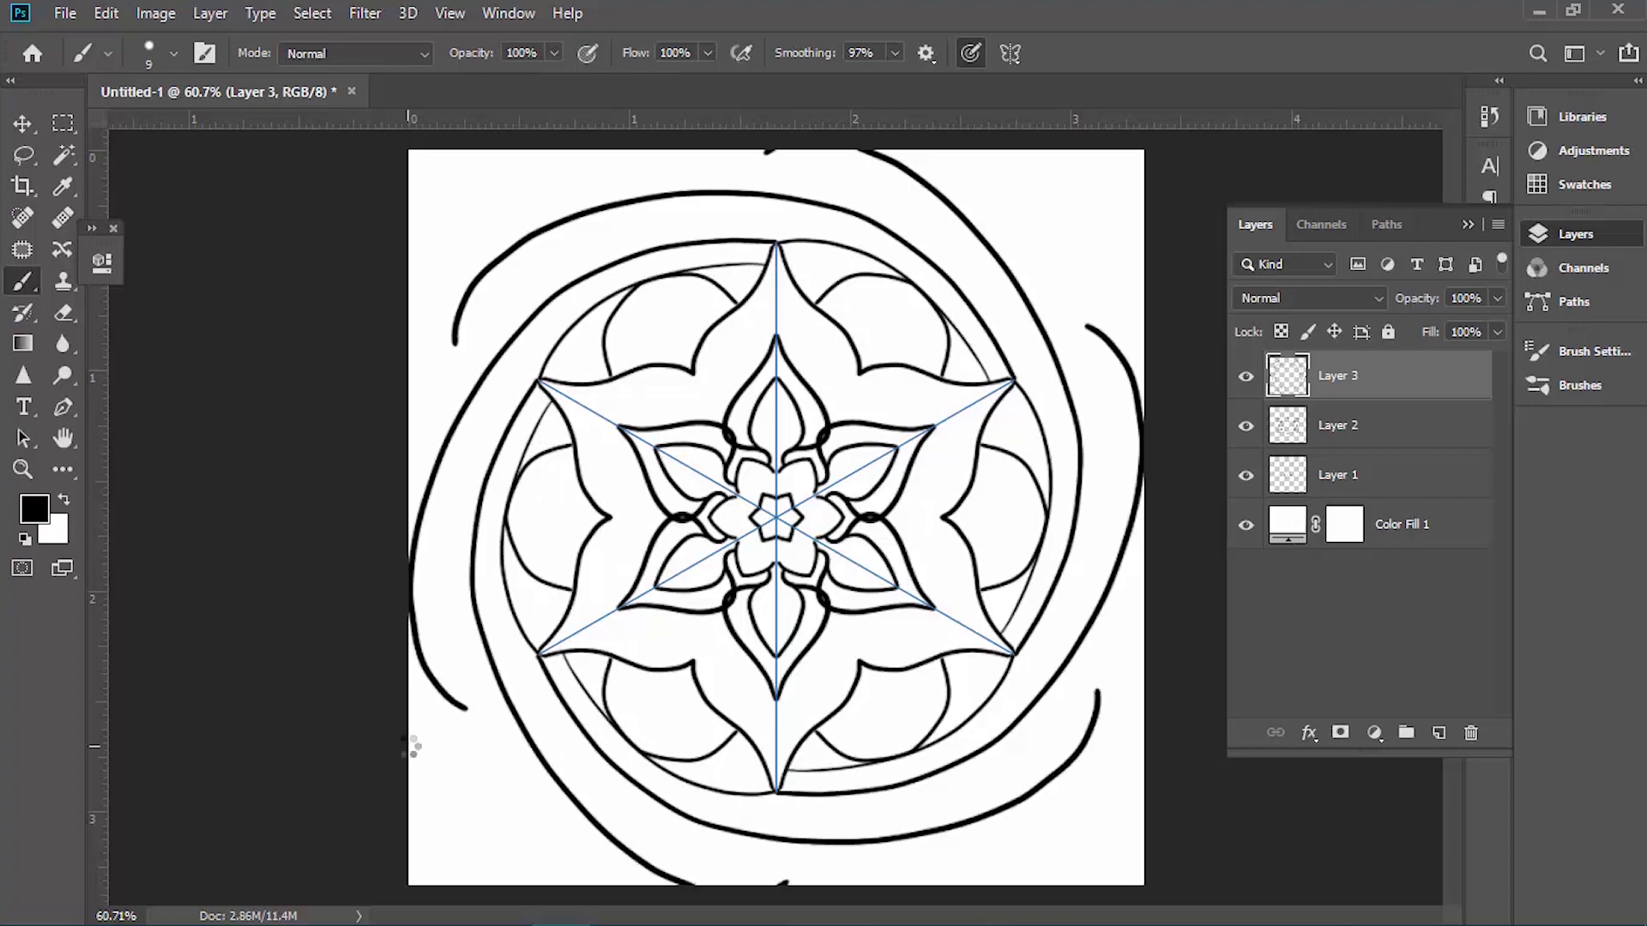
key("ctrl+z")
Switch the paint symmetry back to Mandala with 6 segments and slightly enlarge its guides around the centre
left_click(1010, 54)
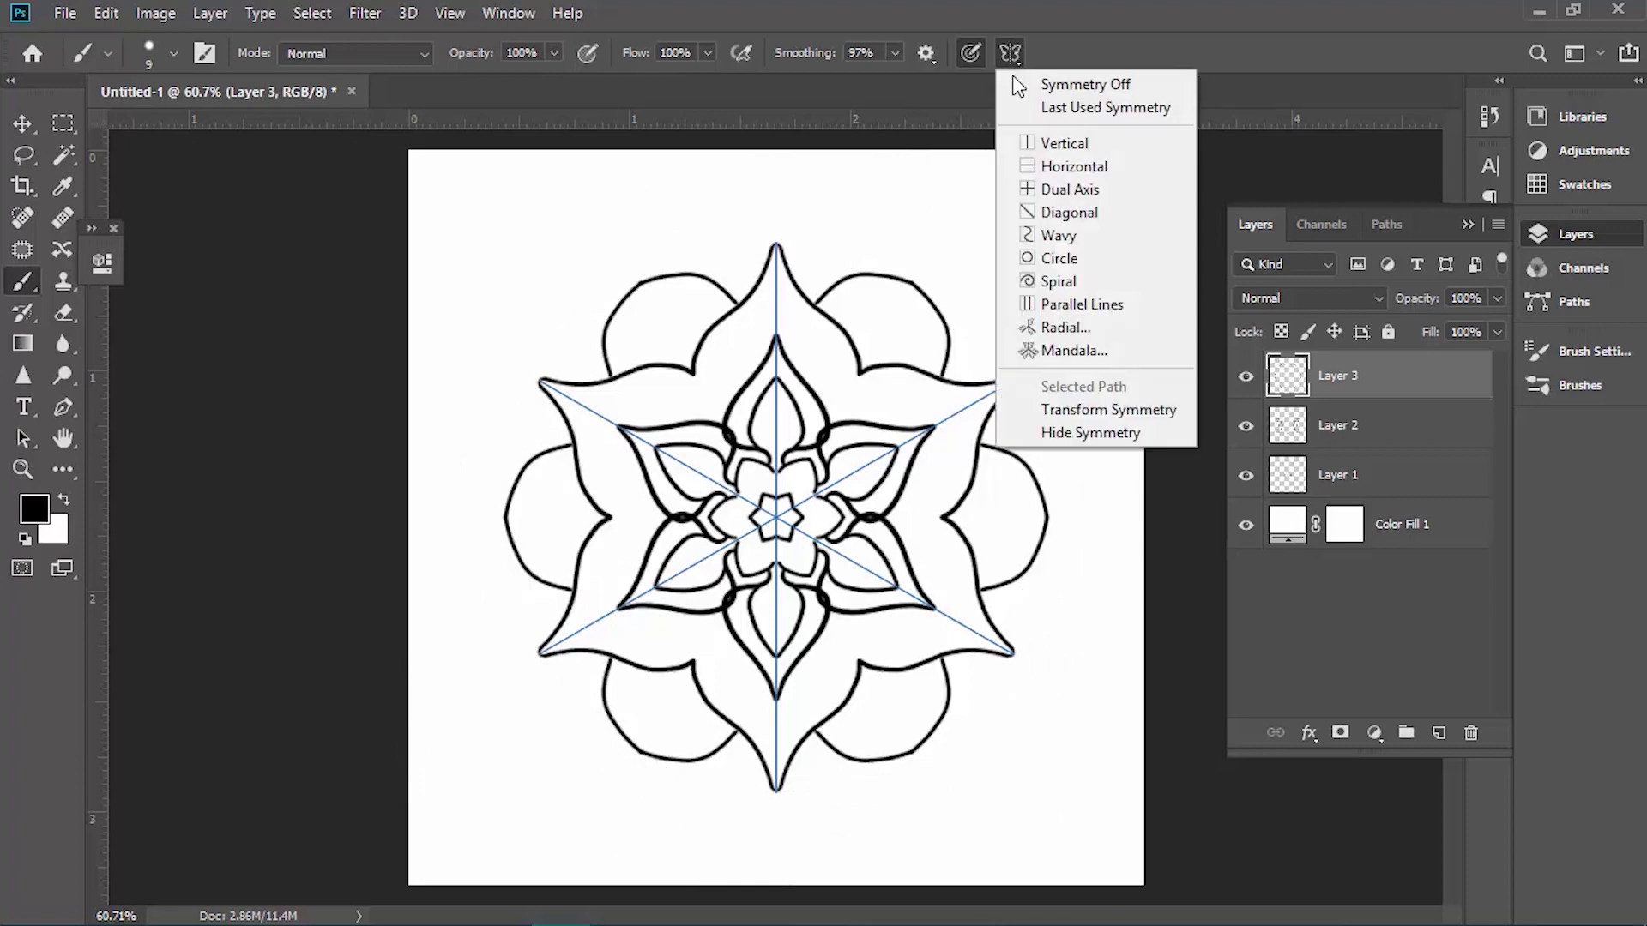
left_click(1022, 352)
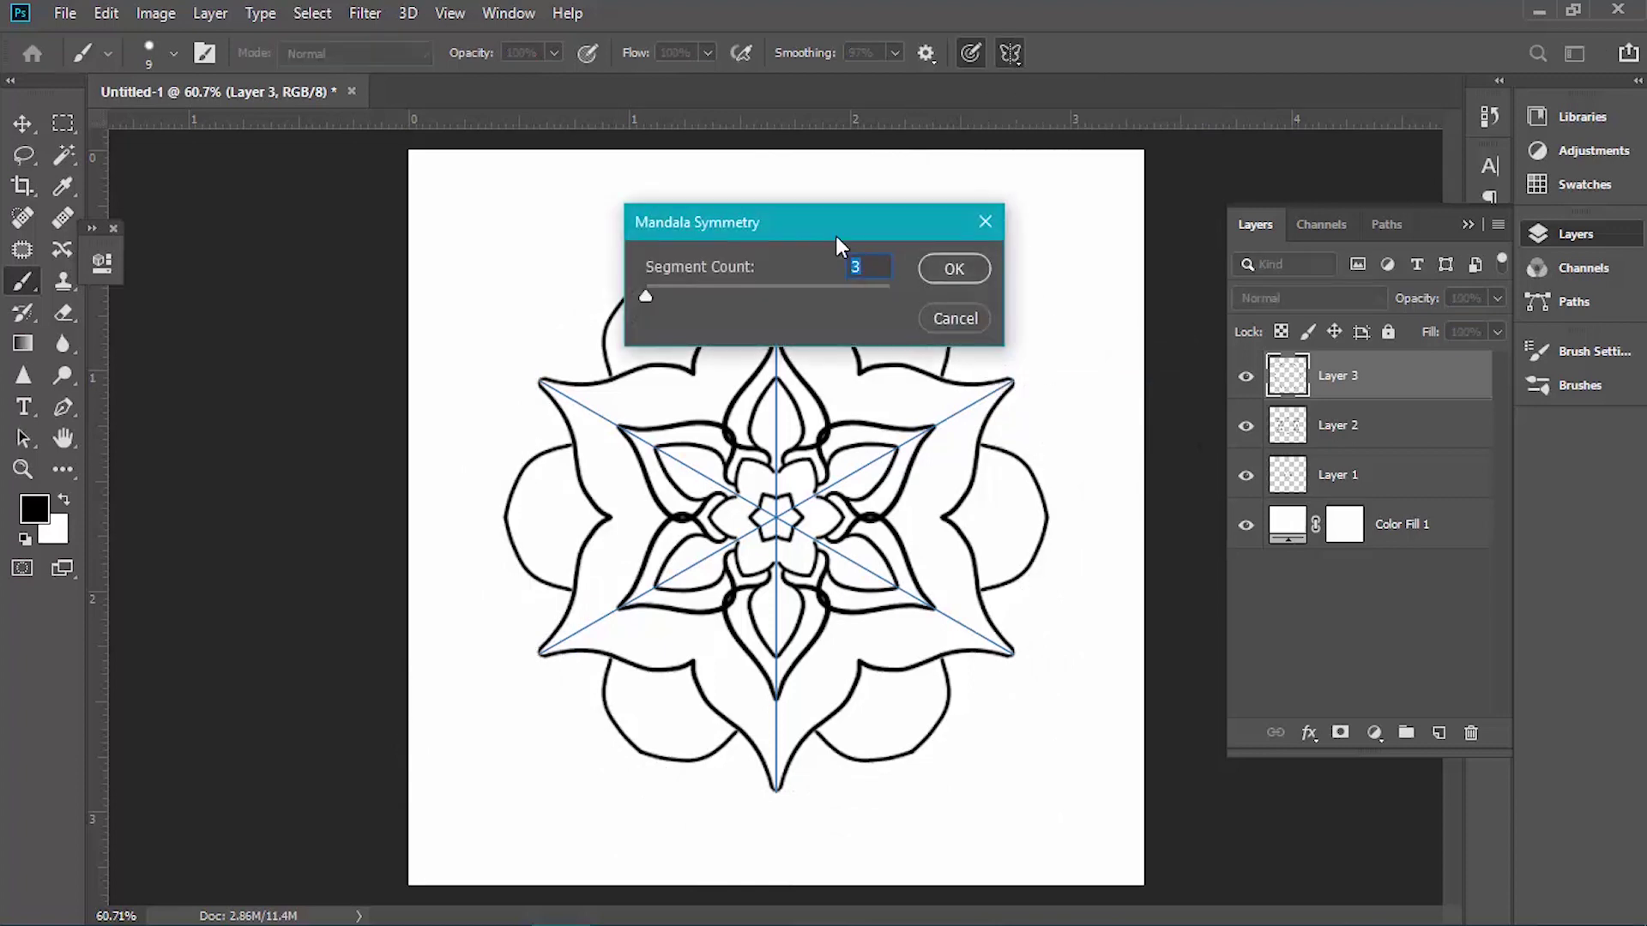
type("6")
key("Return")
left_click_drag(1026, 230, 1055, 196)
left_click_drag(774, 509, 760, 530)
left_click(1008, 53)
Paint an outer ring with curved details inside it, and add accent lines within the inner teardrops and the large outline's points
mouse_move(525, 377)
left_mouse_down()
mouse_move(625, 258)
mouse_move(687, 242)
left_mouse_up()
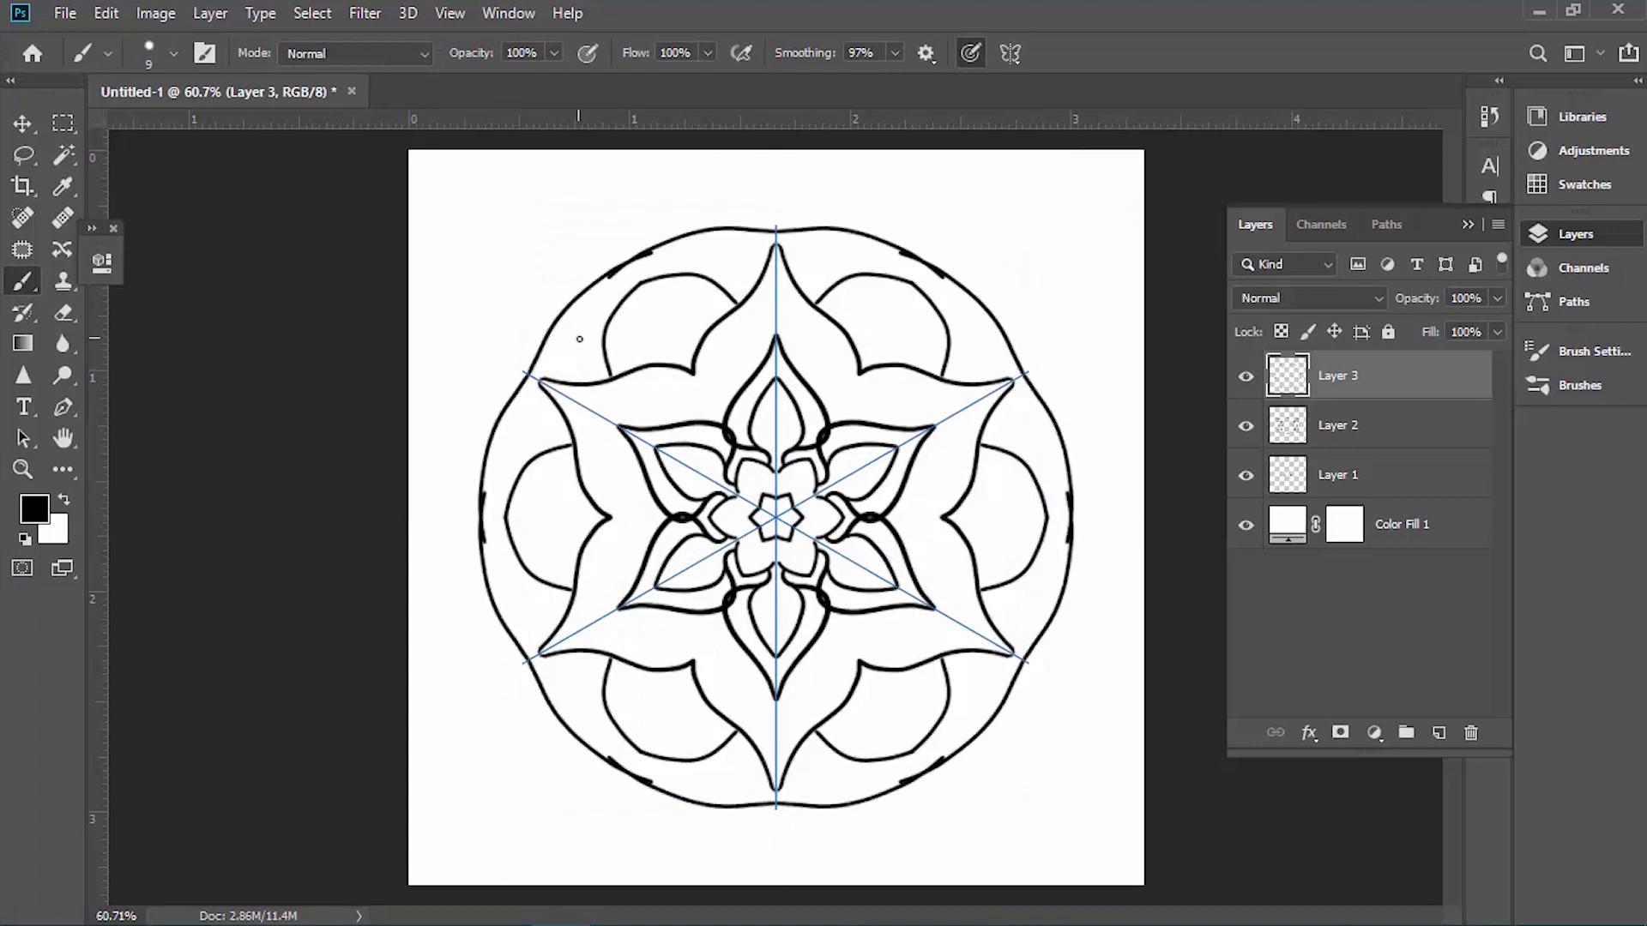
key("ctrl+z")
left_click_drag(537, 336, 499, 401)
mouse_move(577, 288)
left_mouse_down()
mouse_move(647, 239)
mouse_move(747, 218)
left_mouse_up()
mouse_move(765, 421)
left_mouse_down()
mouse_move(762, 455)
mouse_move(782, 464)
left_mouse_up()
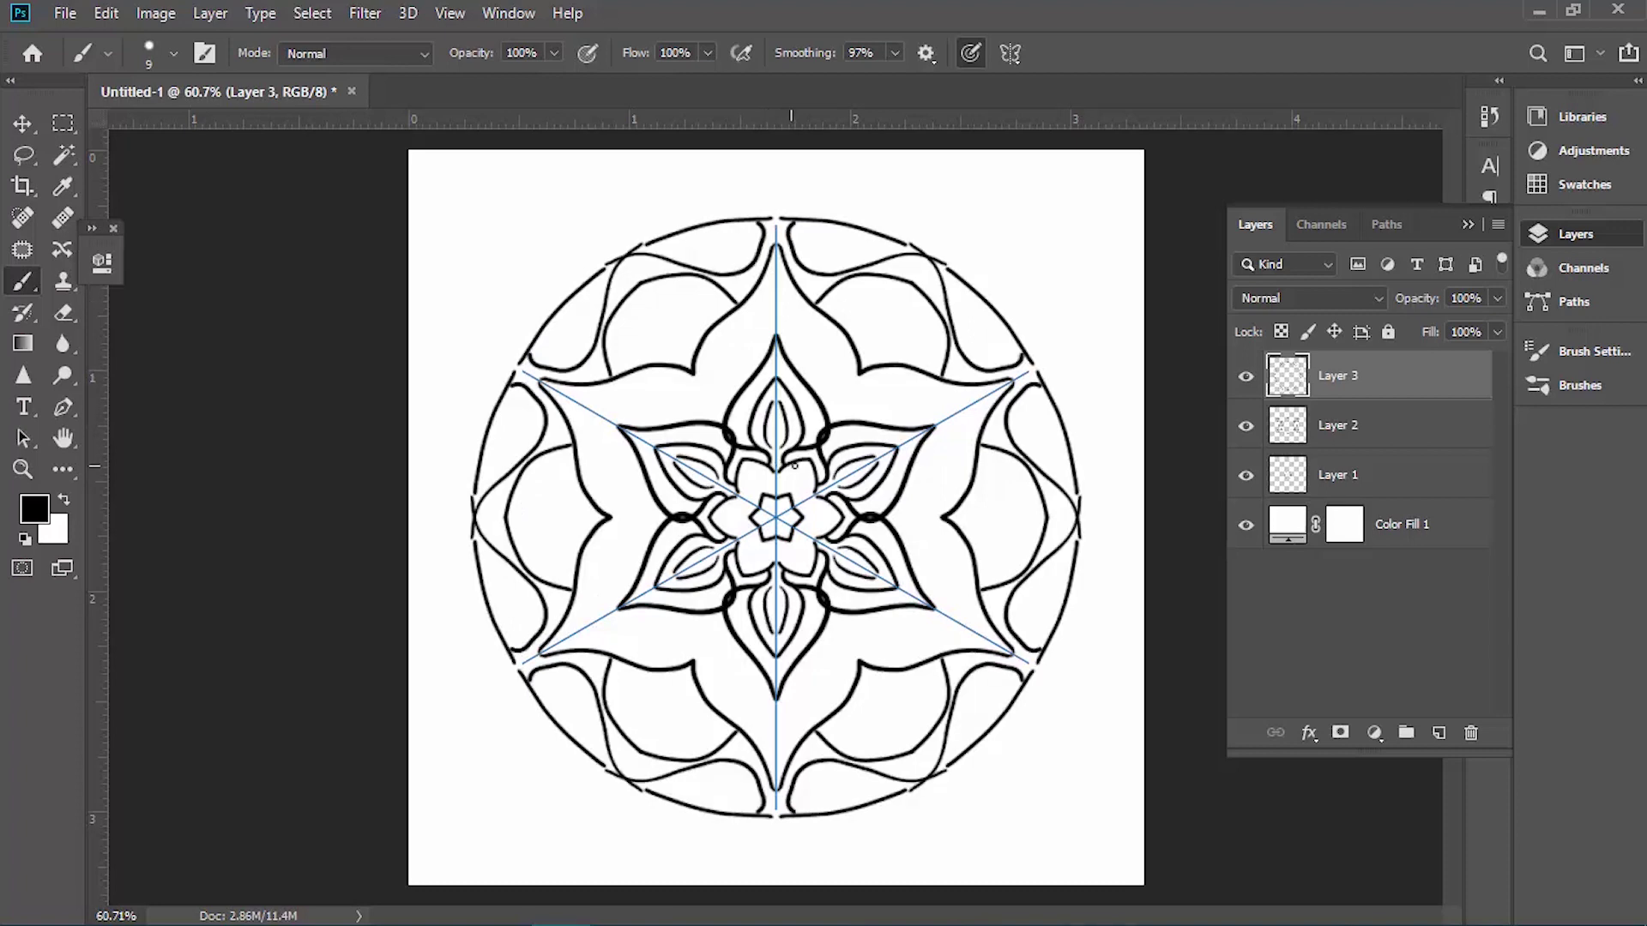
left_click_drag(590, 394, 705, 395)
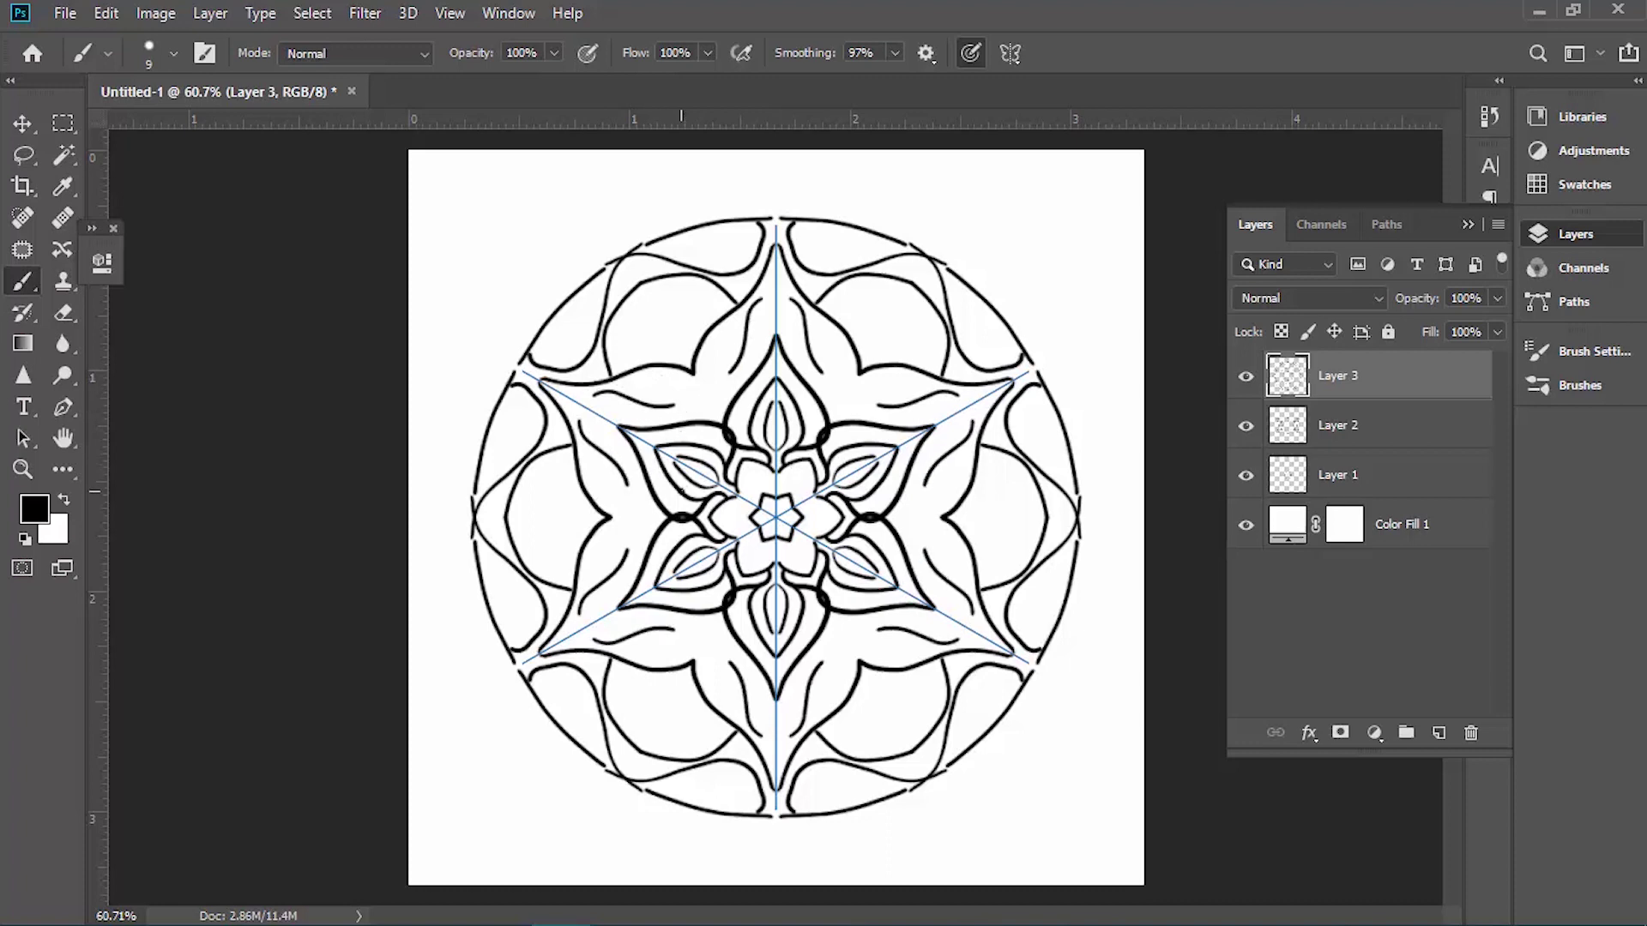
Set the paint symmetry to Mandala with 3 segments, keeping its default size and position
left_click(1009, 53)
left_click(1072, 350)
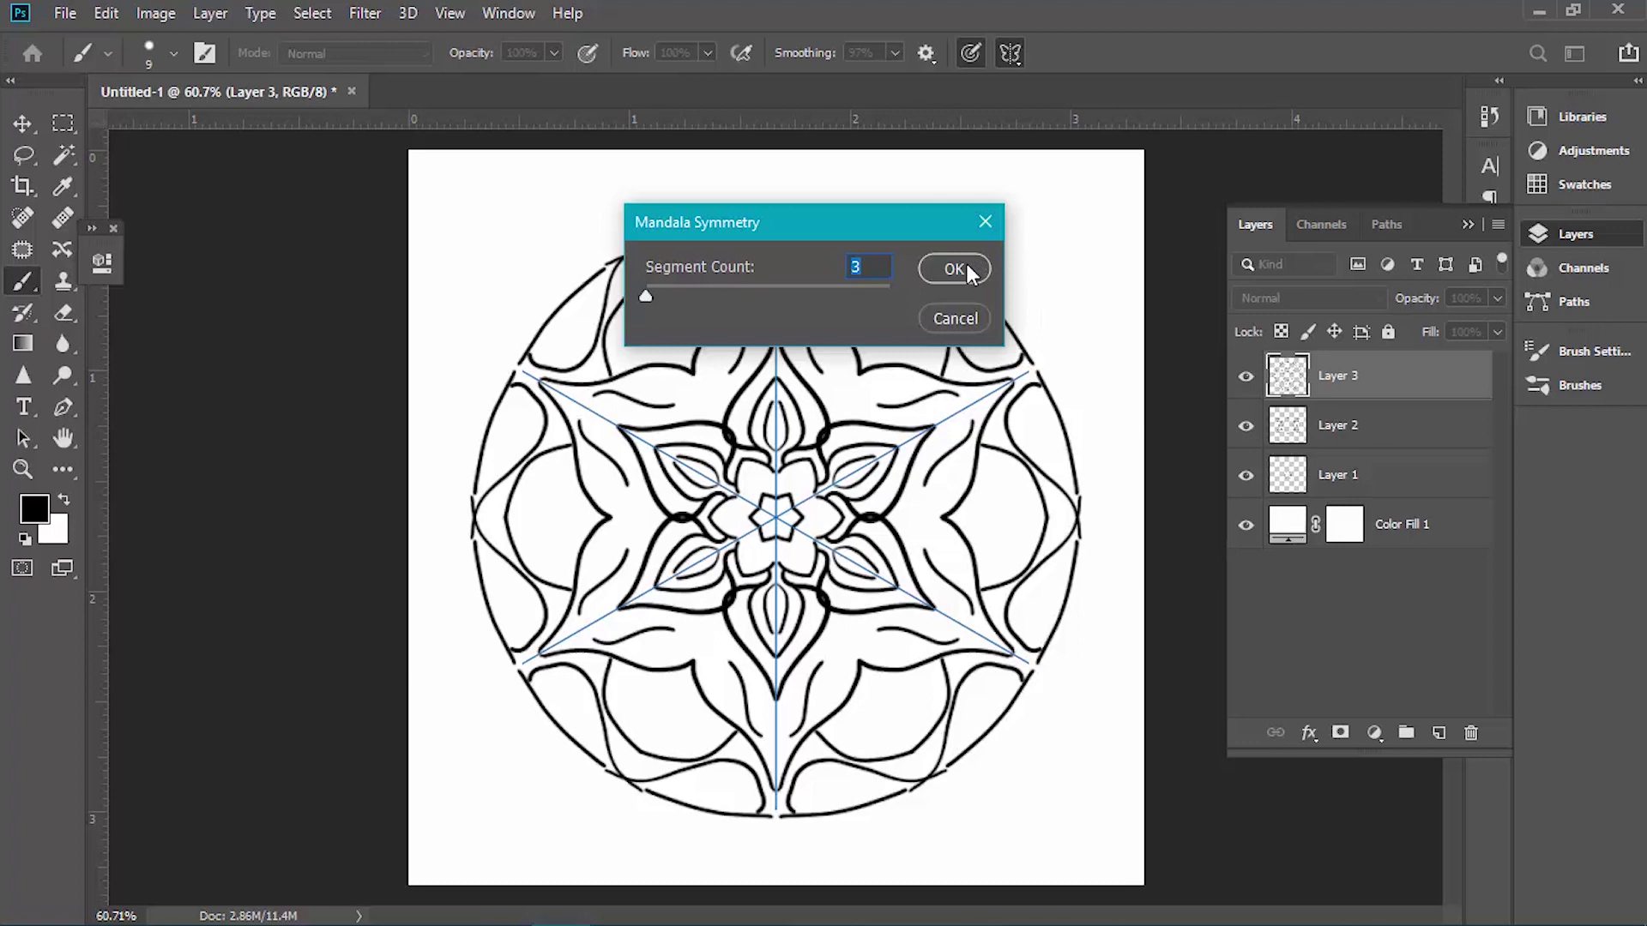
left_click(951, 269)
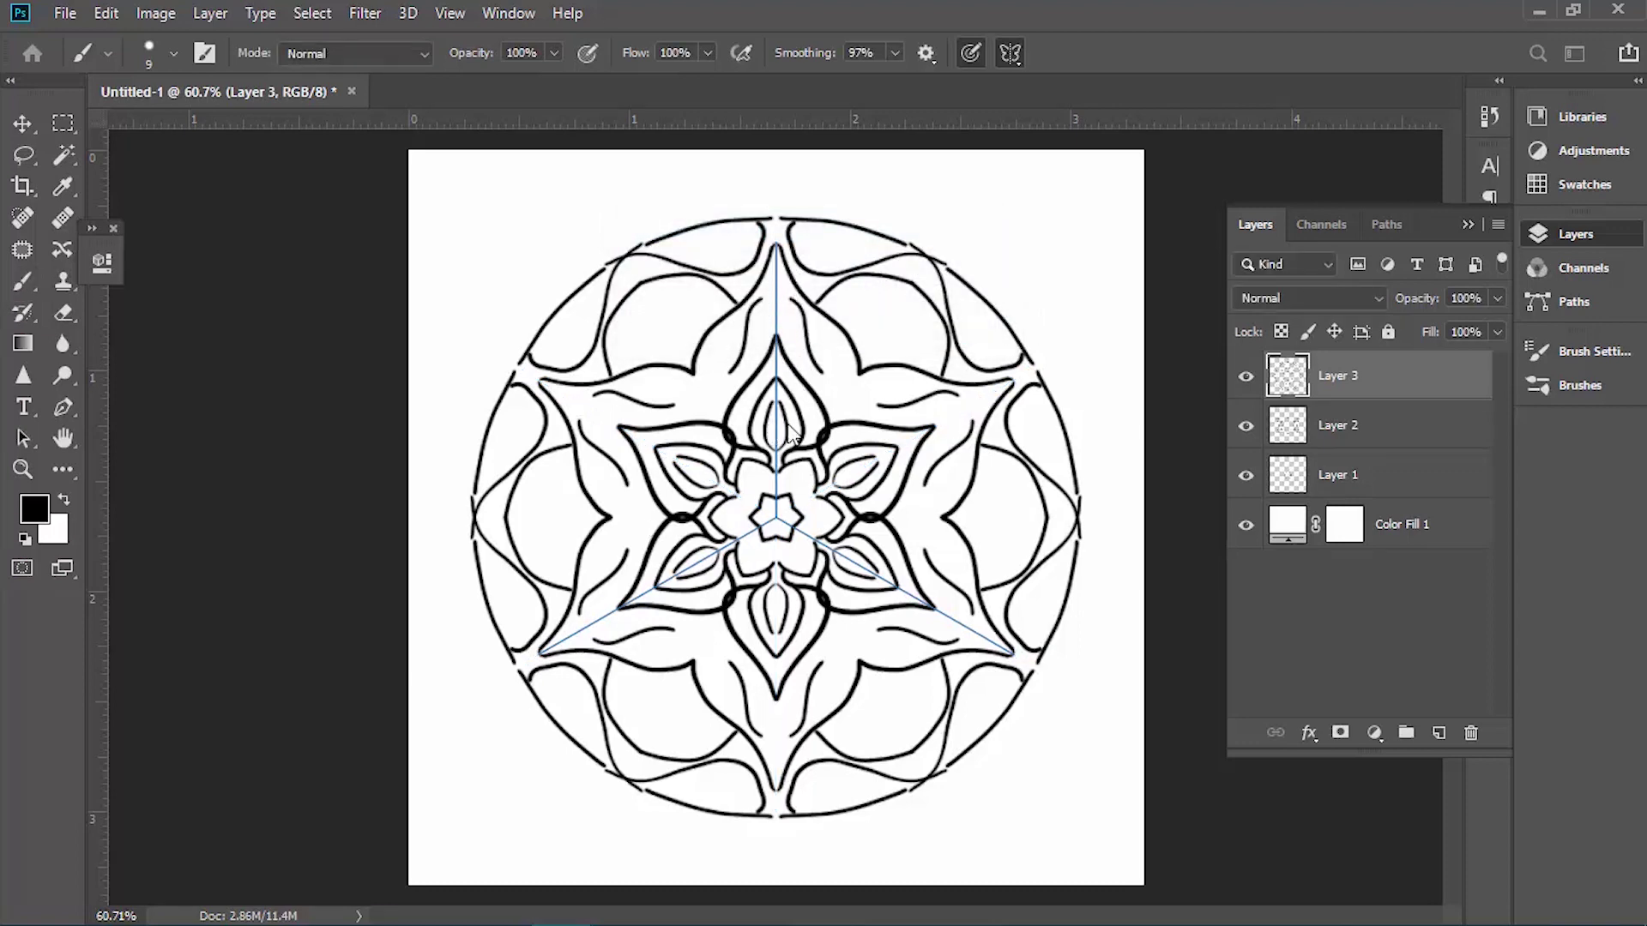
left_click(1008, 53)
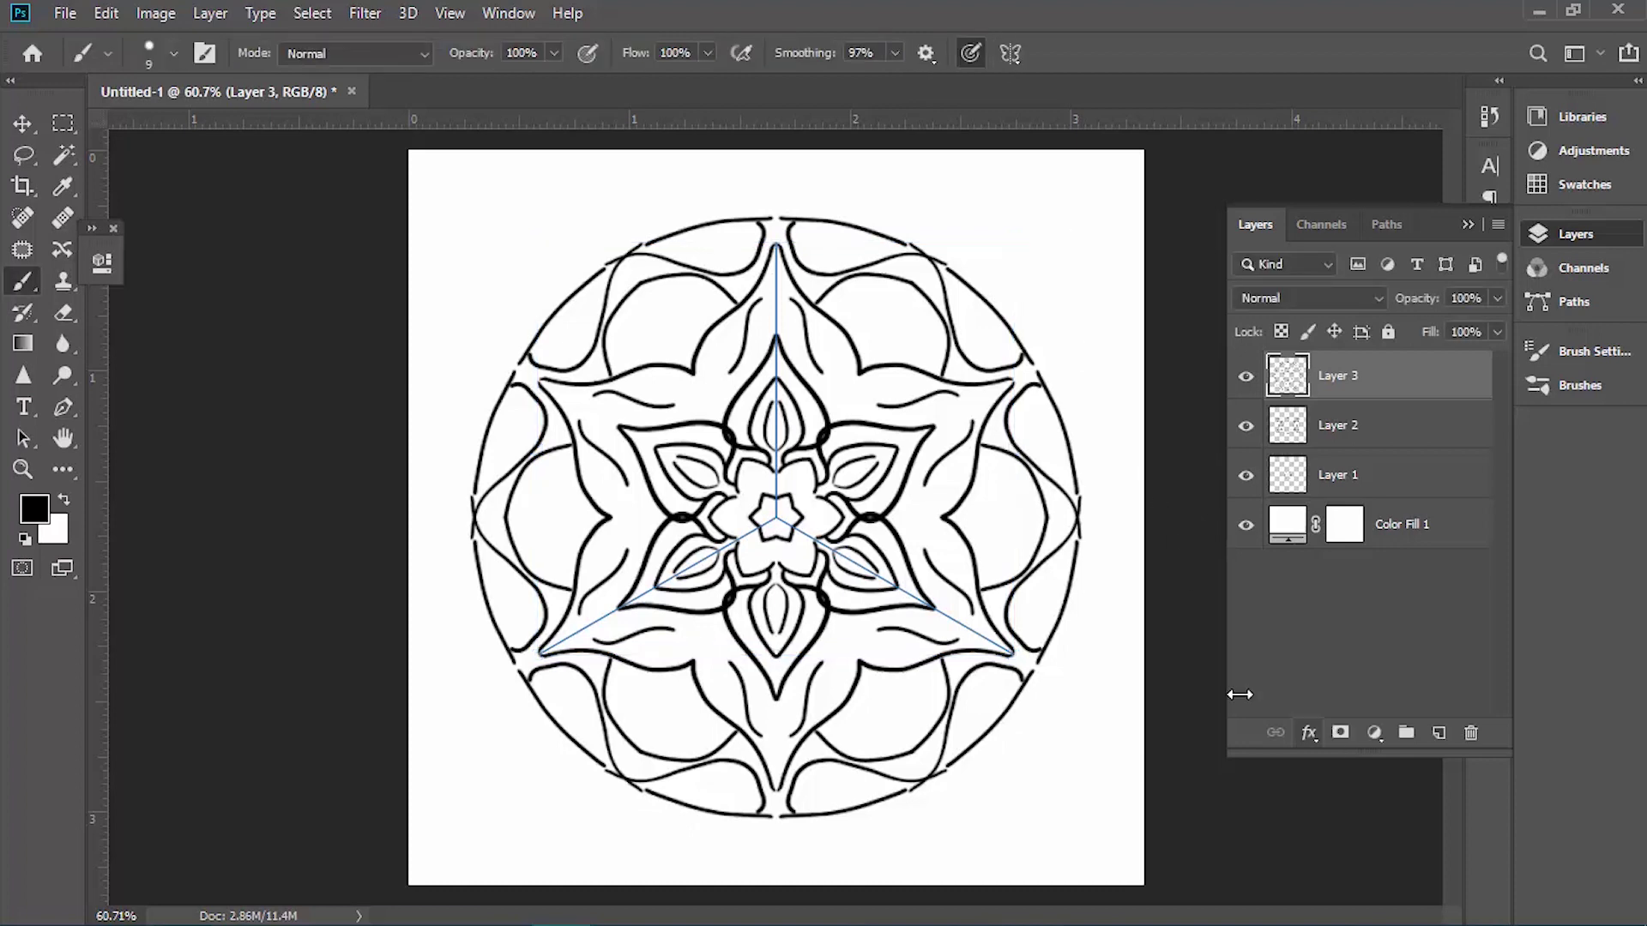
Paint short accent arcs inside the rounded lobes on a new layer, and turn the paint symmetry off
left_click(1438, 733)
mouse_move(879, 309)
left_mouse_down()
mouse_move(911, 343)
mouse_move(913, 379)
left_mouse_up()
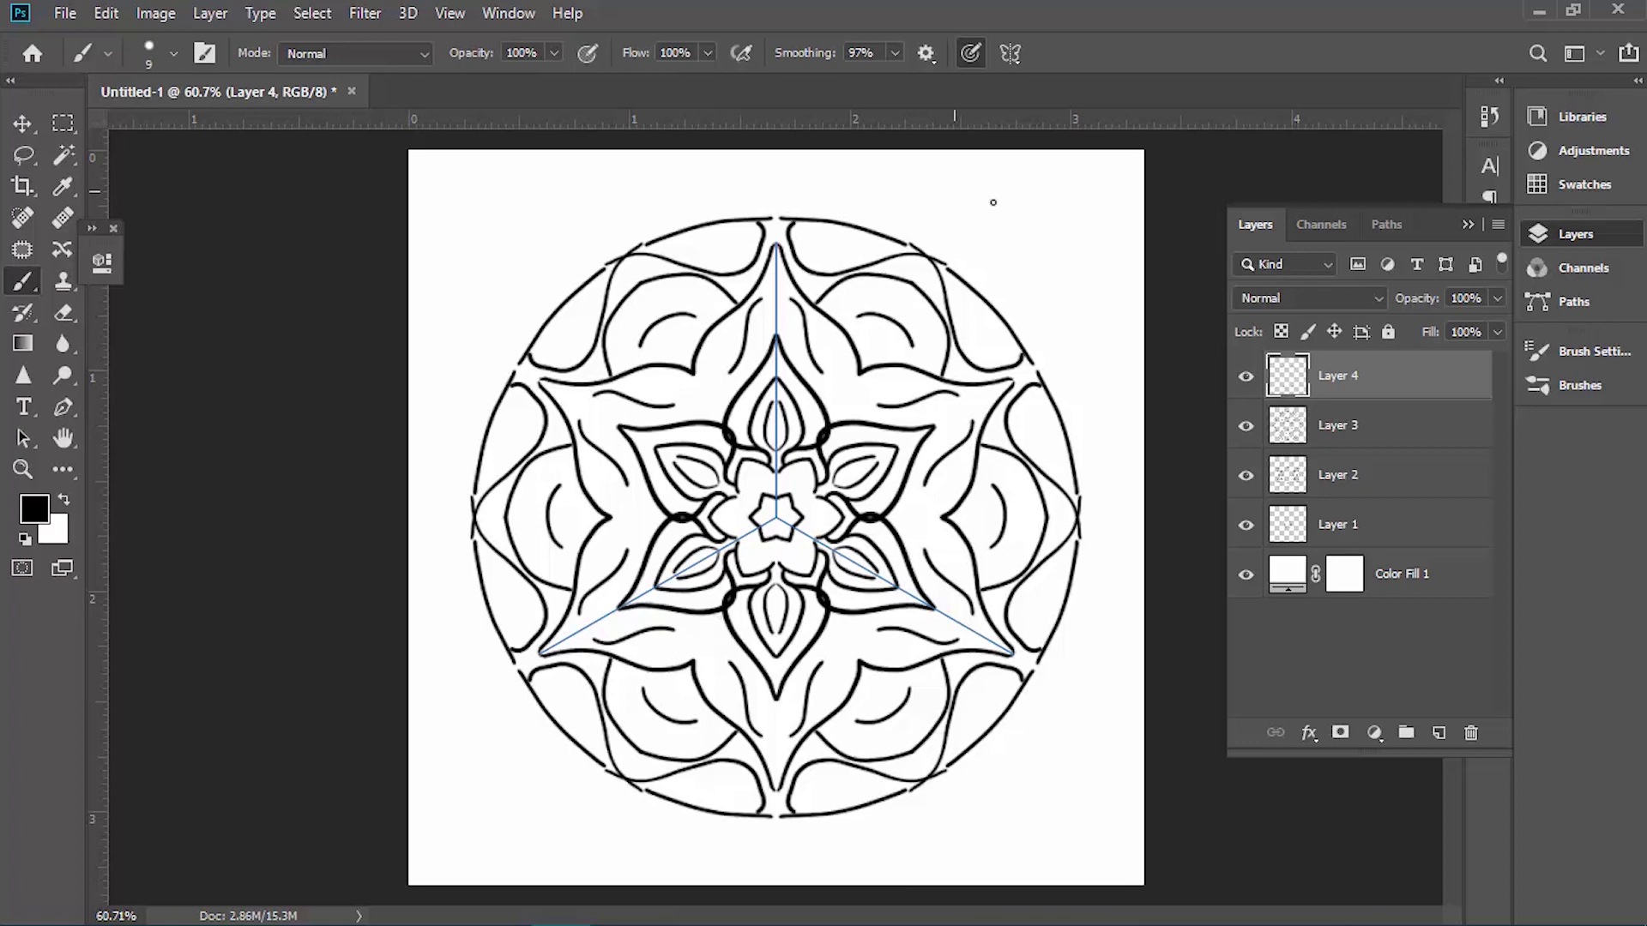
left_click(1012, 55)
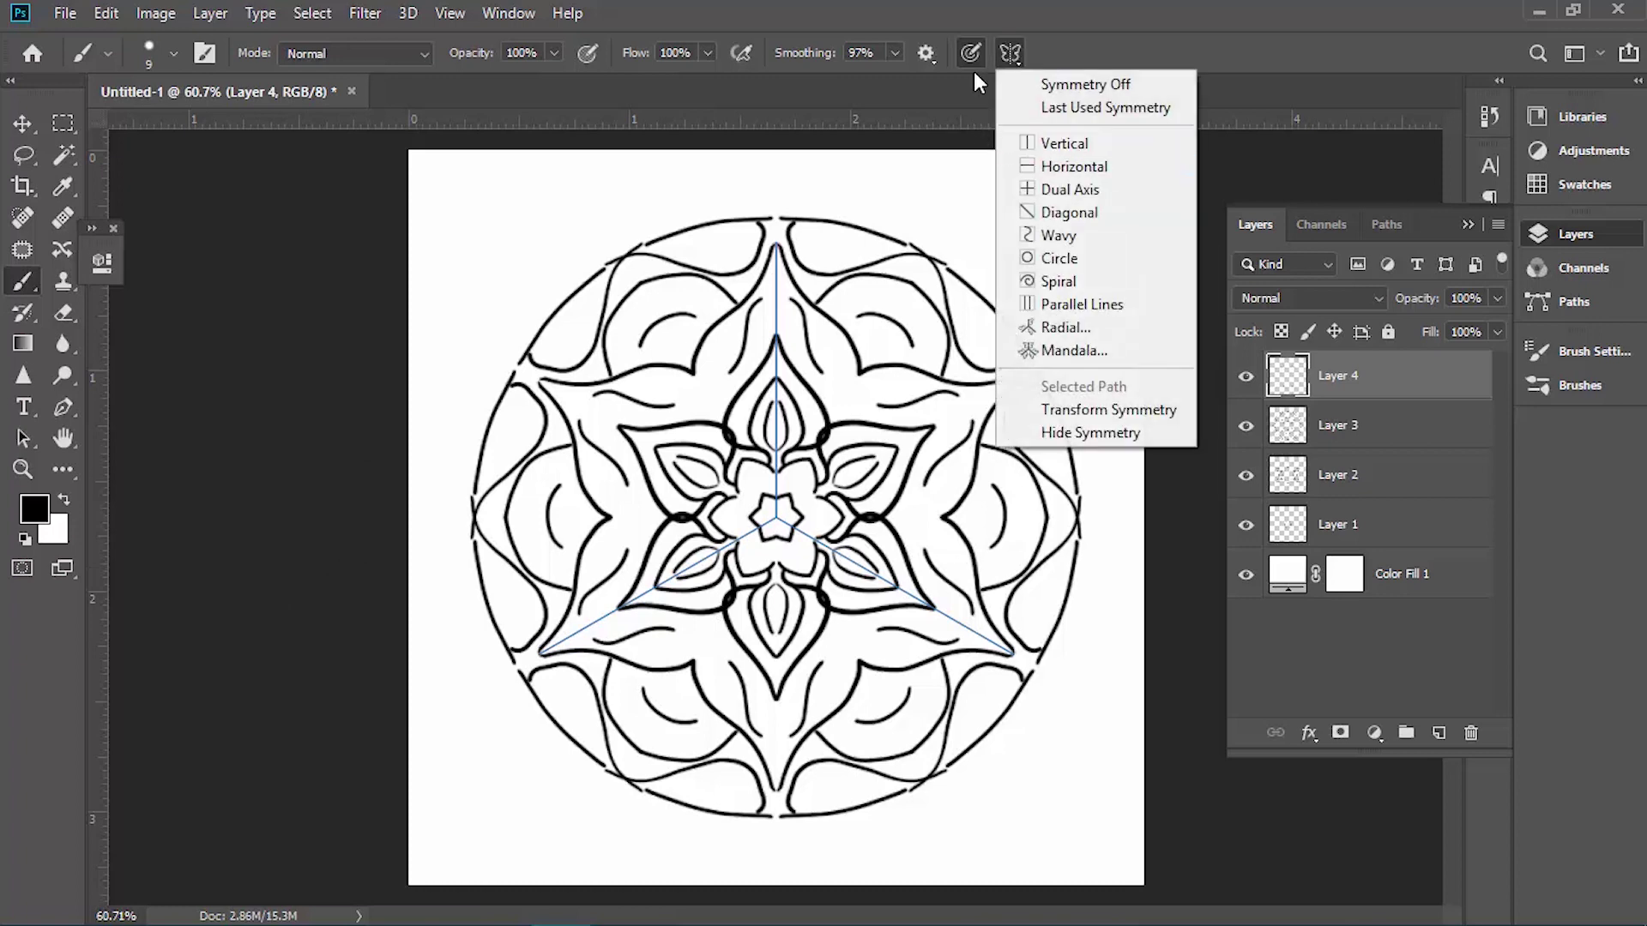
left_click(1022, 84)
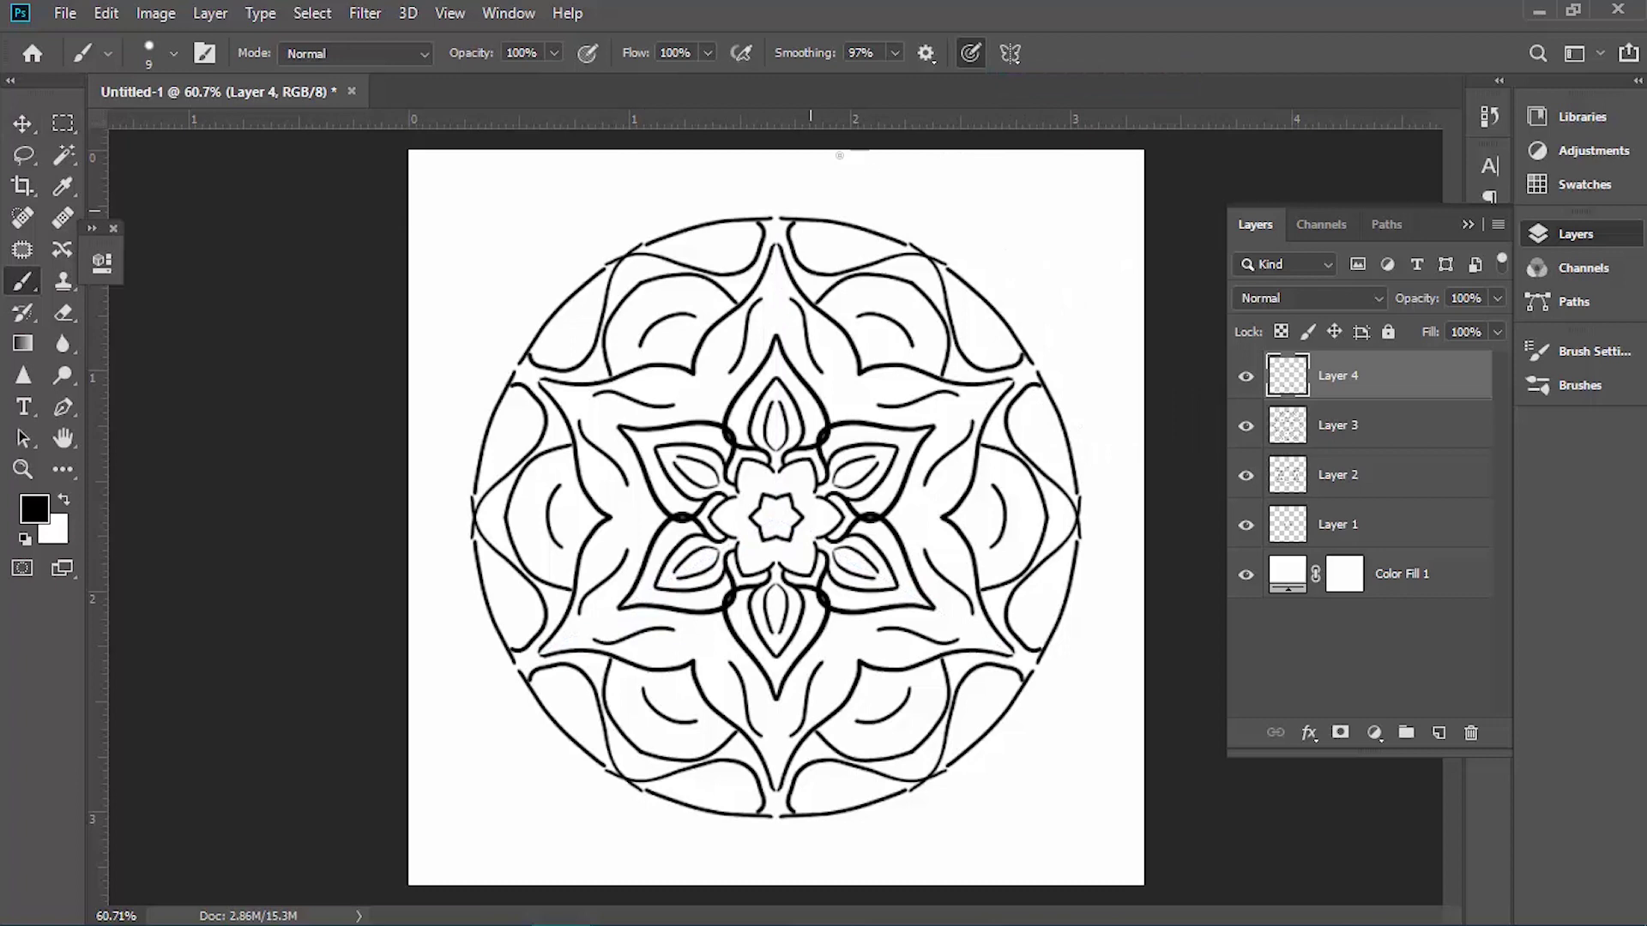